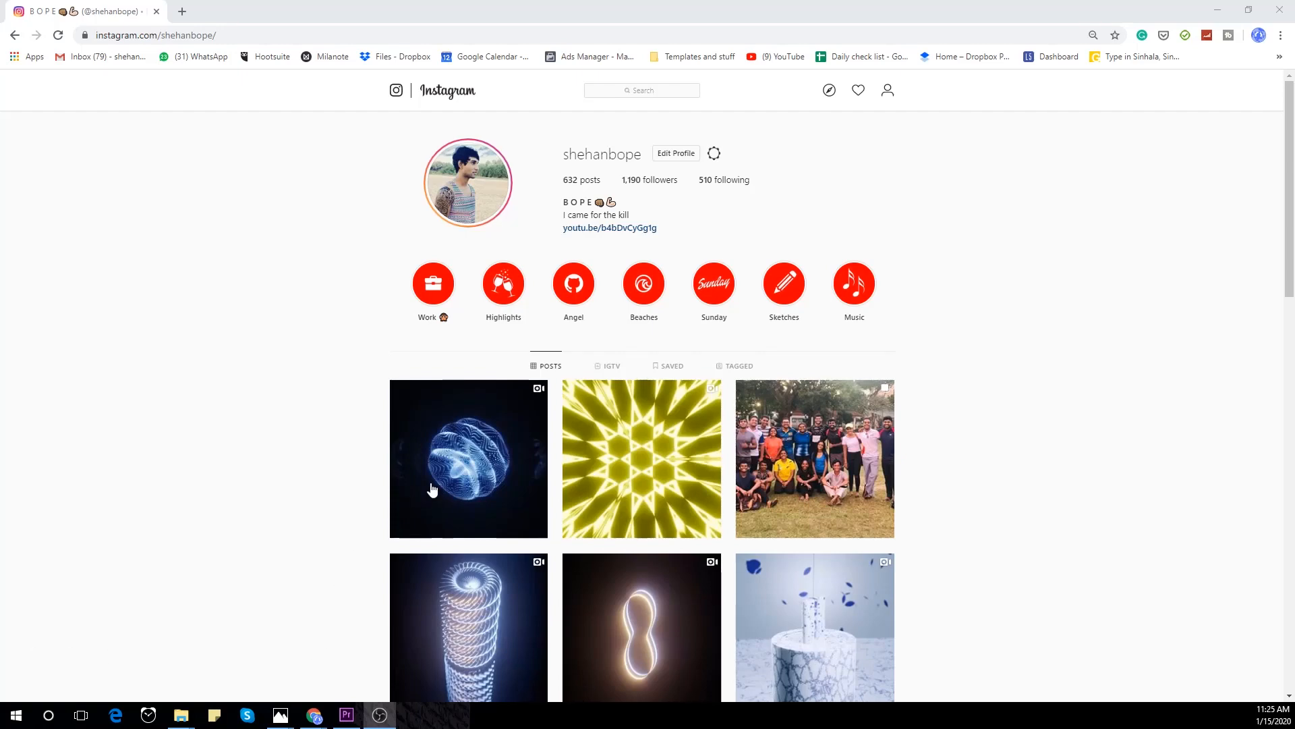
- Browse reference posts of the blue particle sphere and kaleidoscope animations for inspiration
left_click(469, 461)
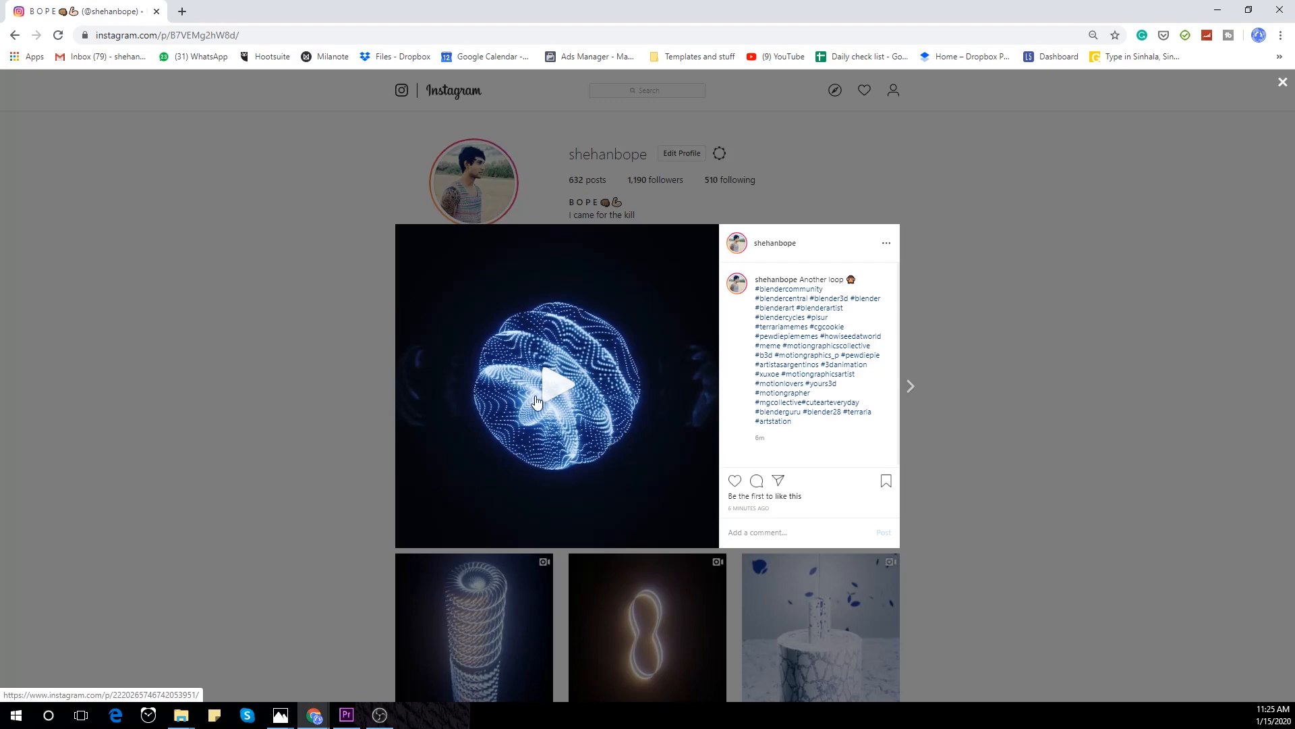
left_click(540, 382)
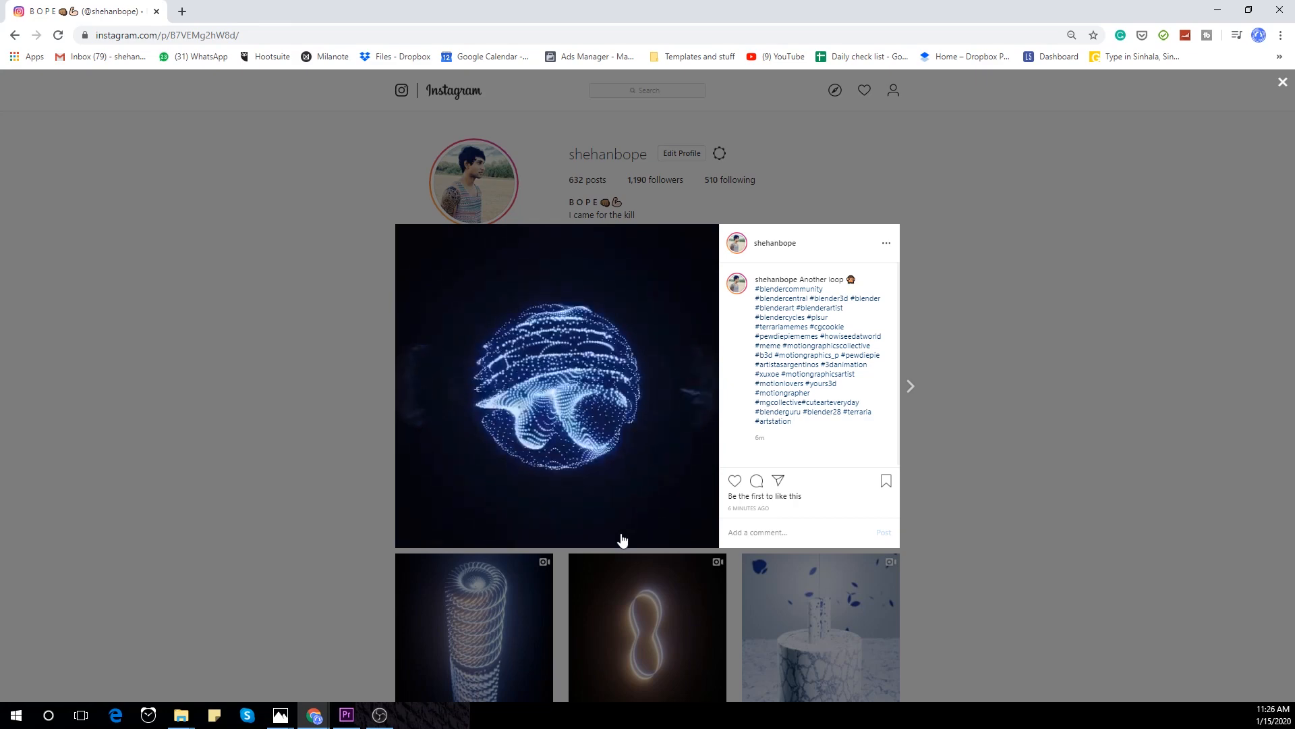
left_click(326, 544)
left_click(601, 402)
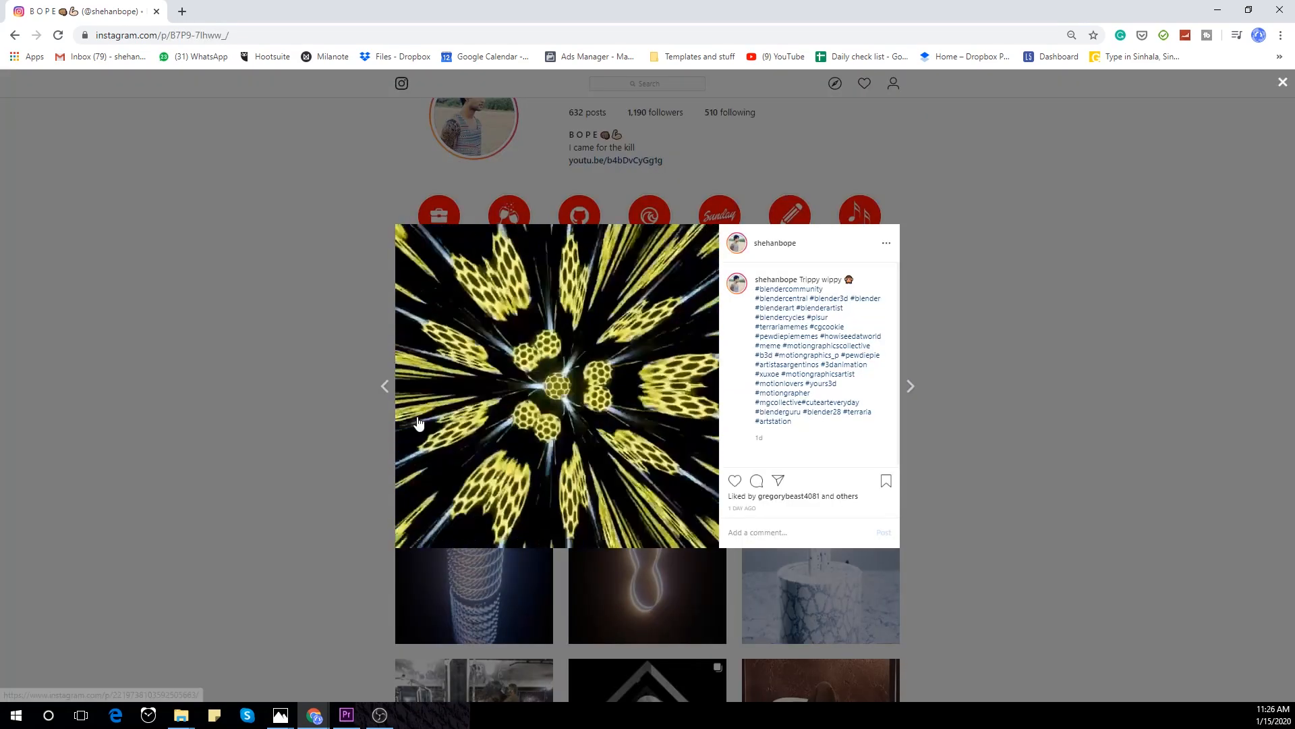
left_click(317, 418)
left_click(534, 455)
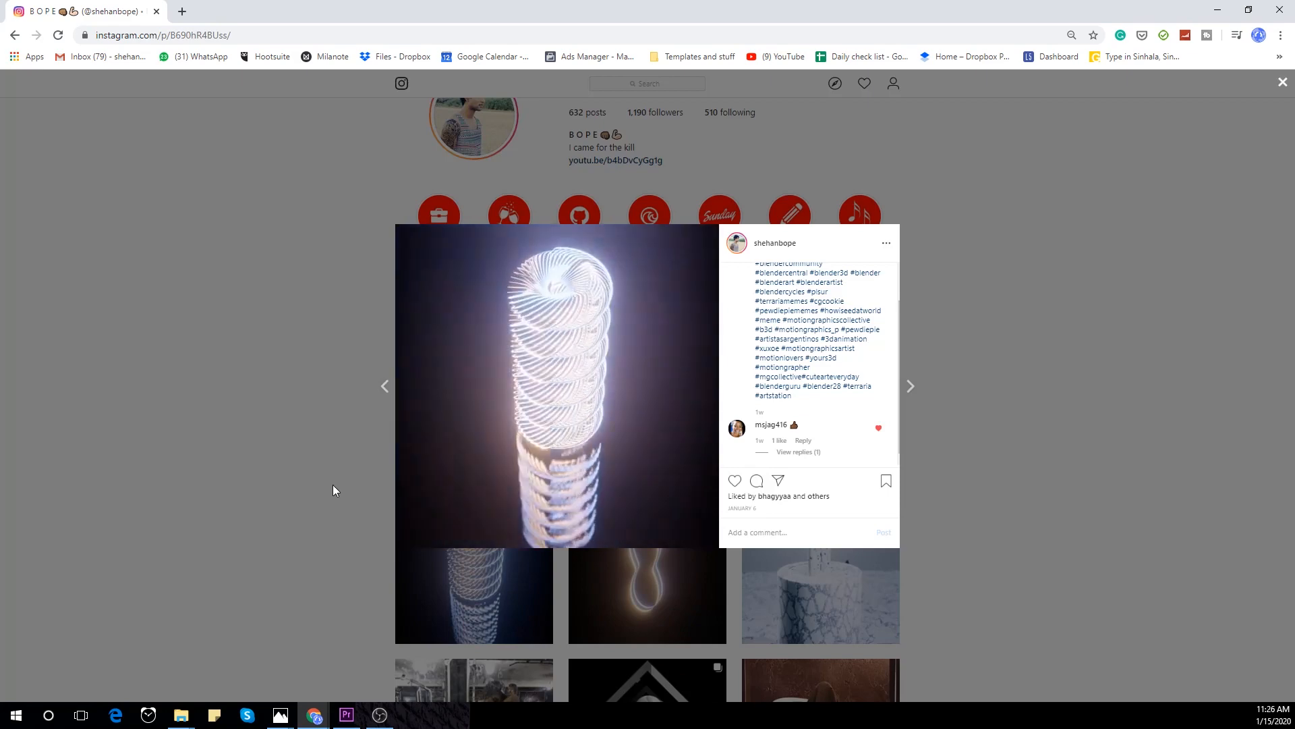
left_click(334, 490)
left_click(667, 562)
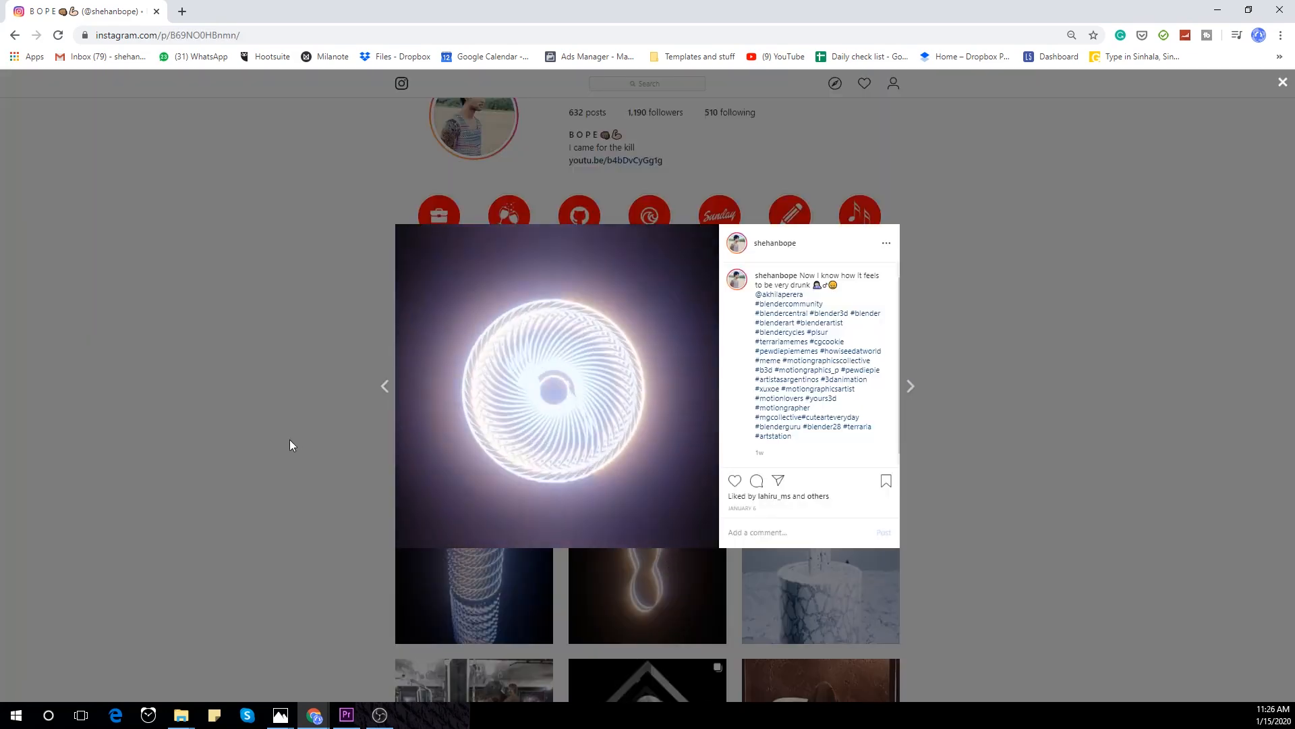
left_click(292, 450)
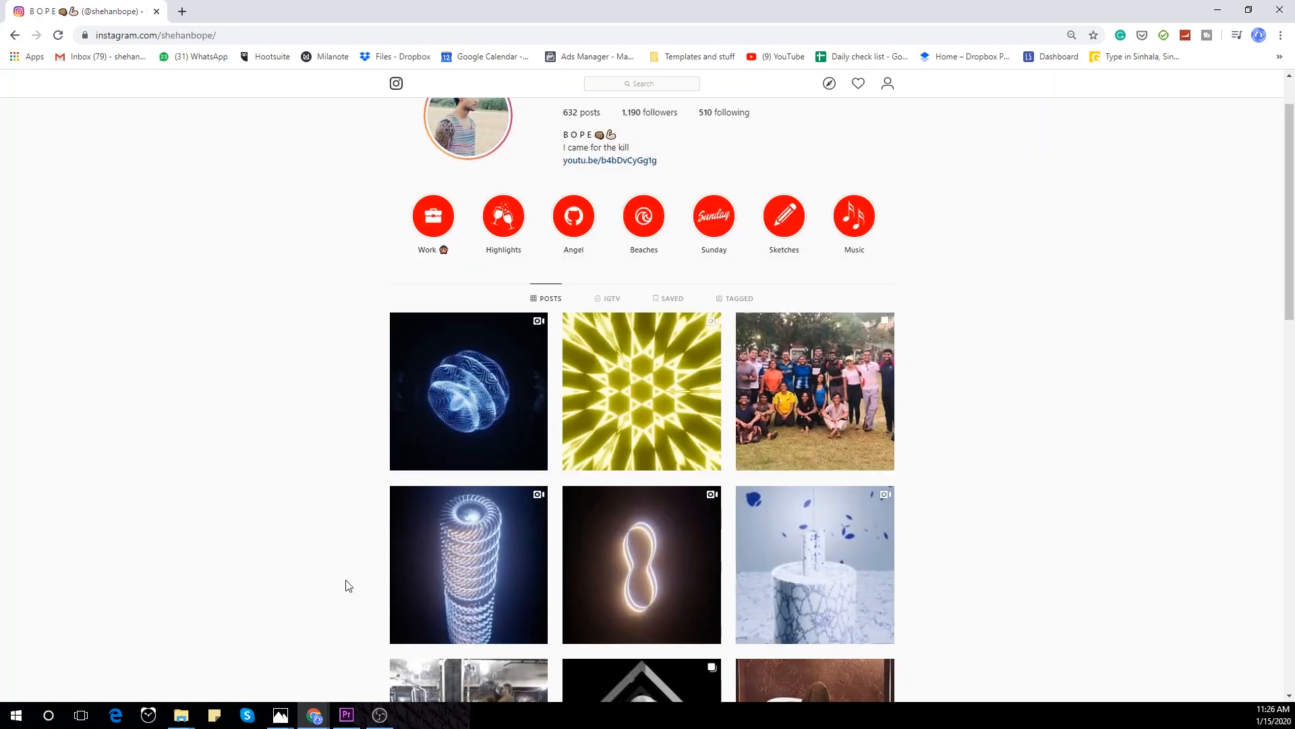
scroll(345, 586, "up", 1)
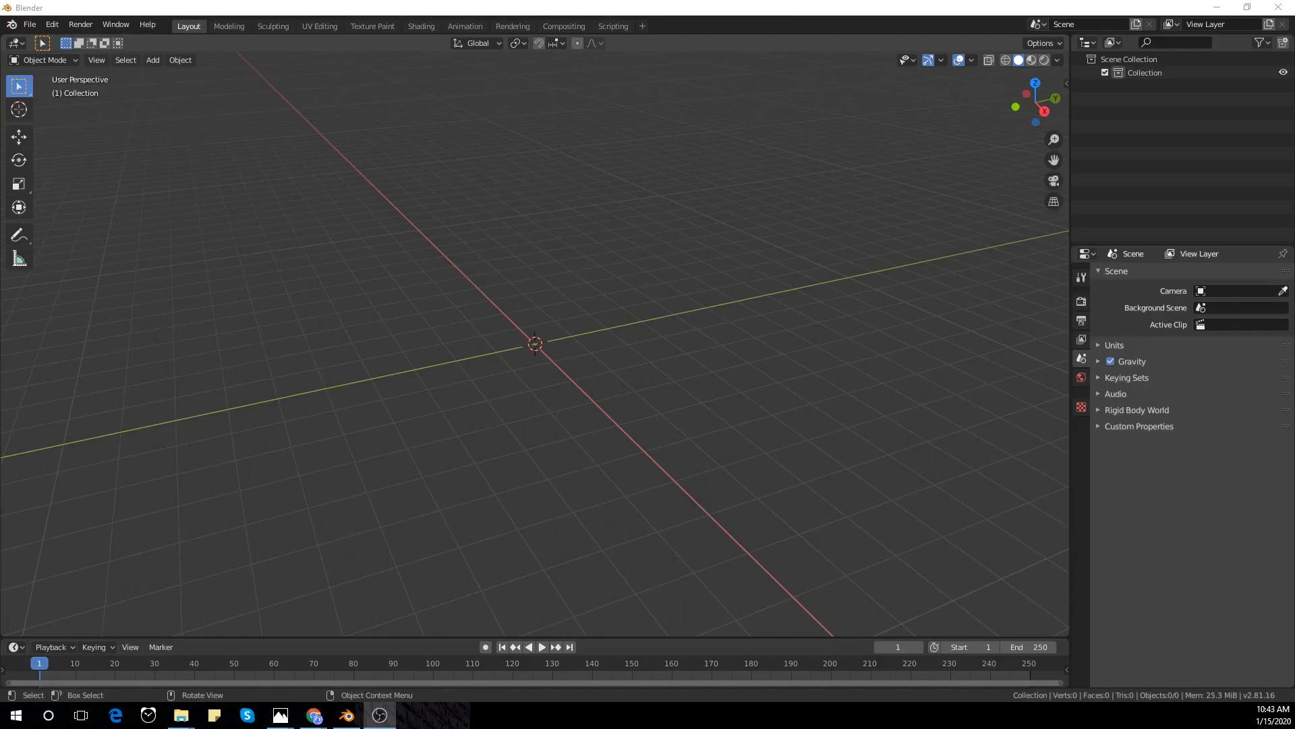
- Add an icosphere at the origin and view the scene from the front
key("shift+a")
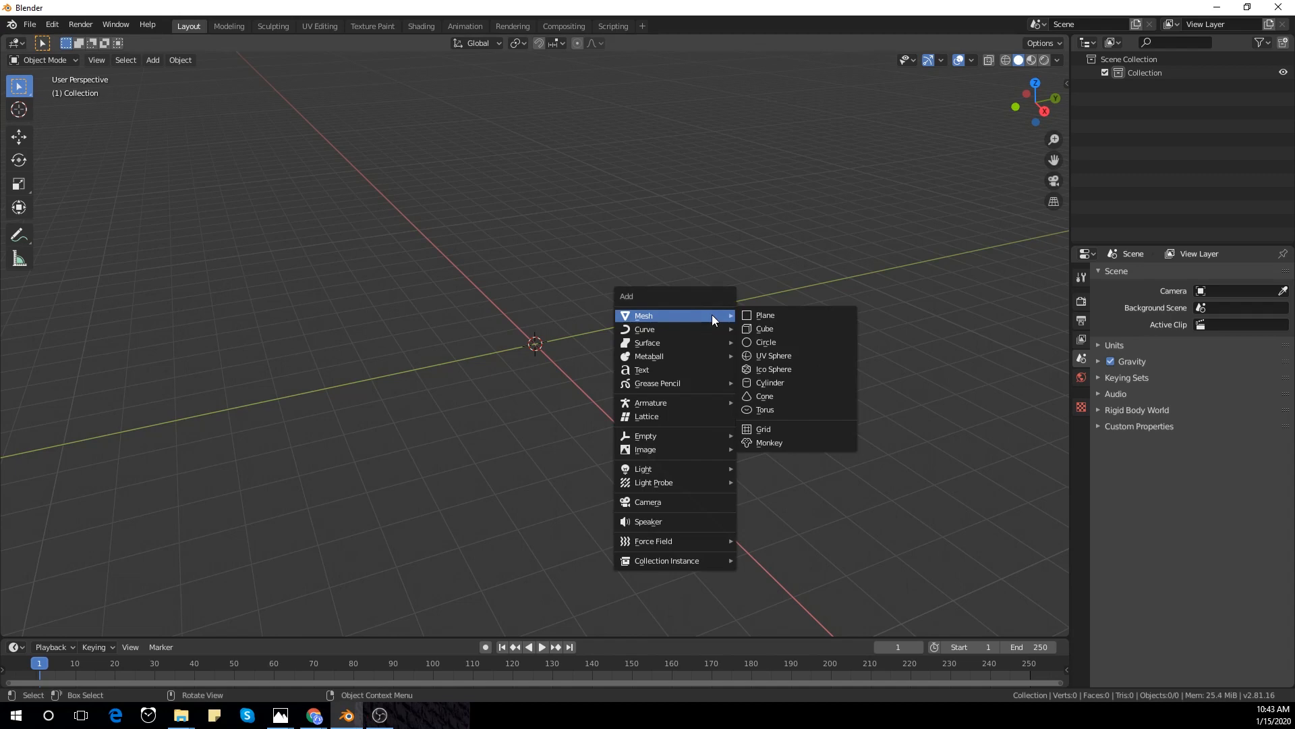
left_click(786, 374)
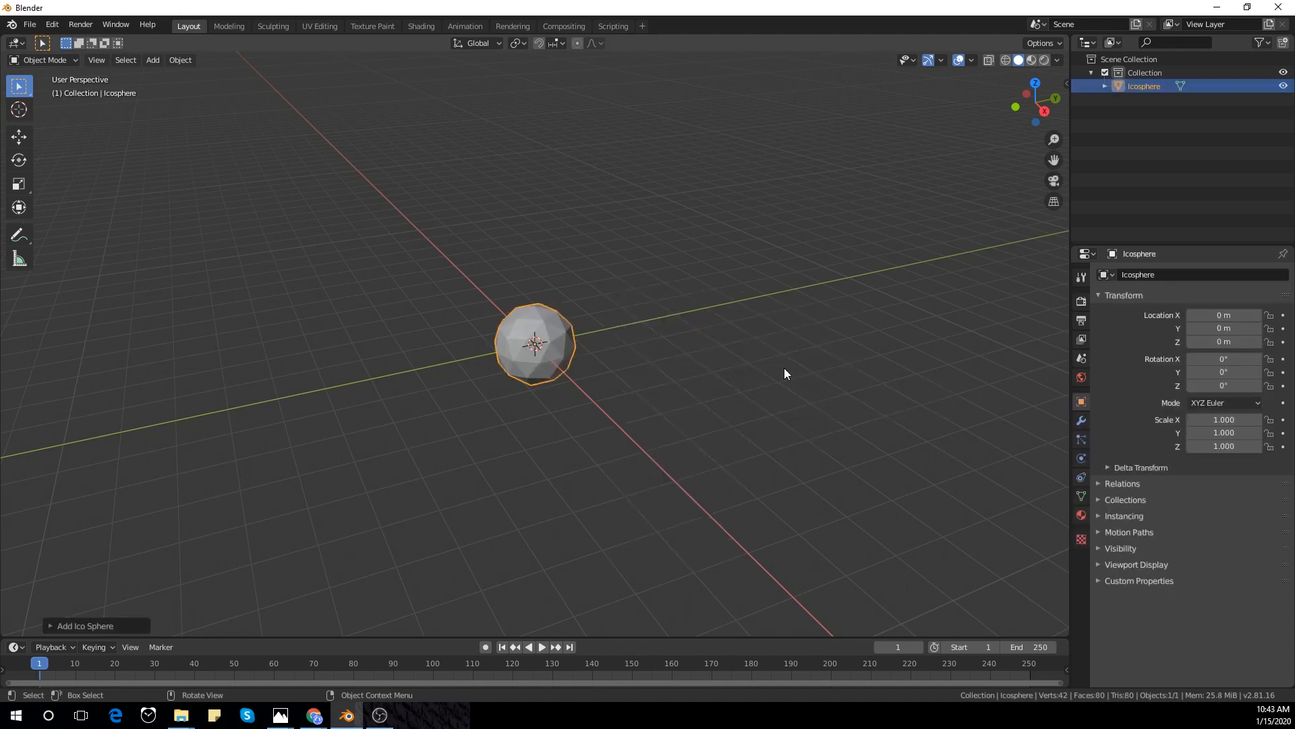
key("KP_1")
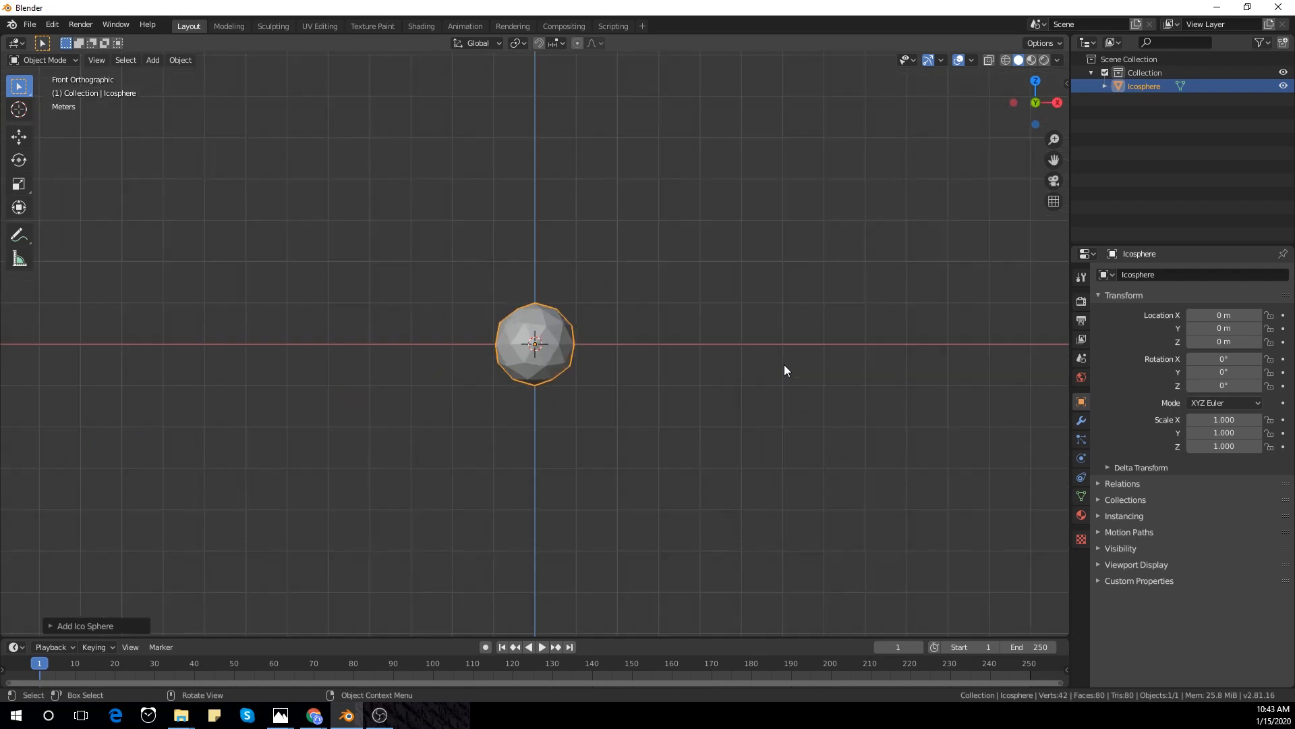
- Add a camera, snap it to the front view and slide it closer along Y
key("shift+a")
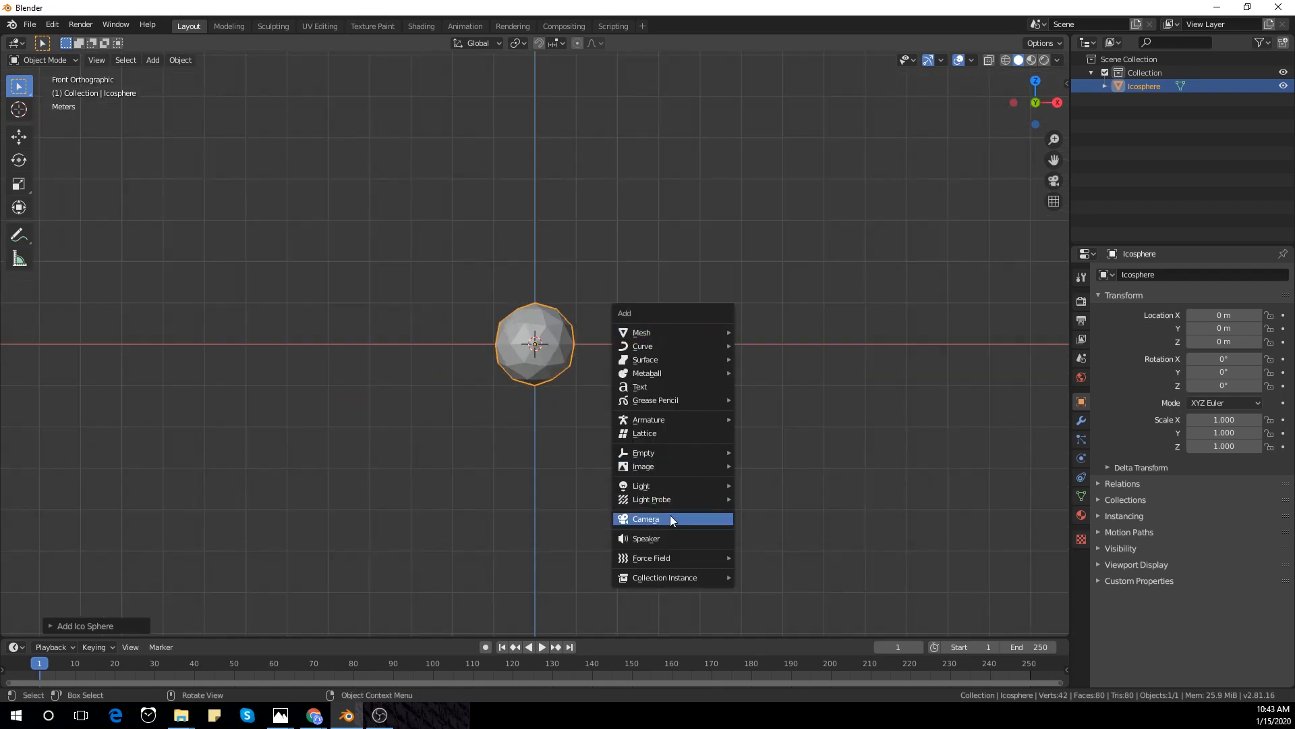
left_click(670, 518)
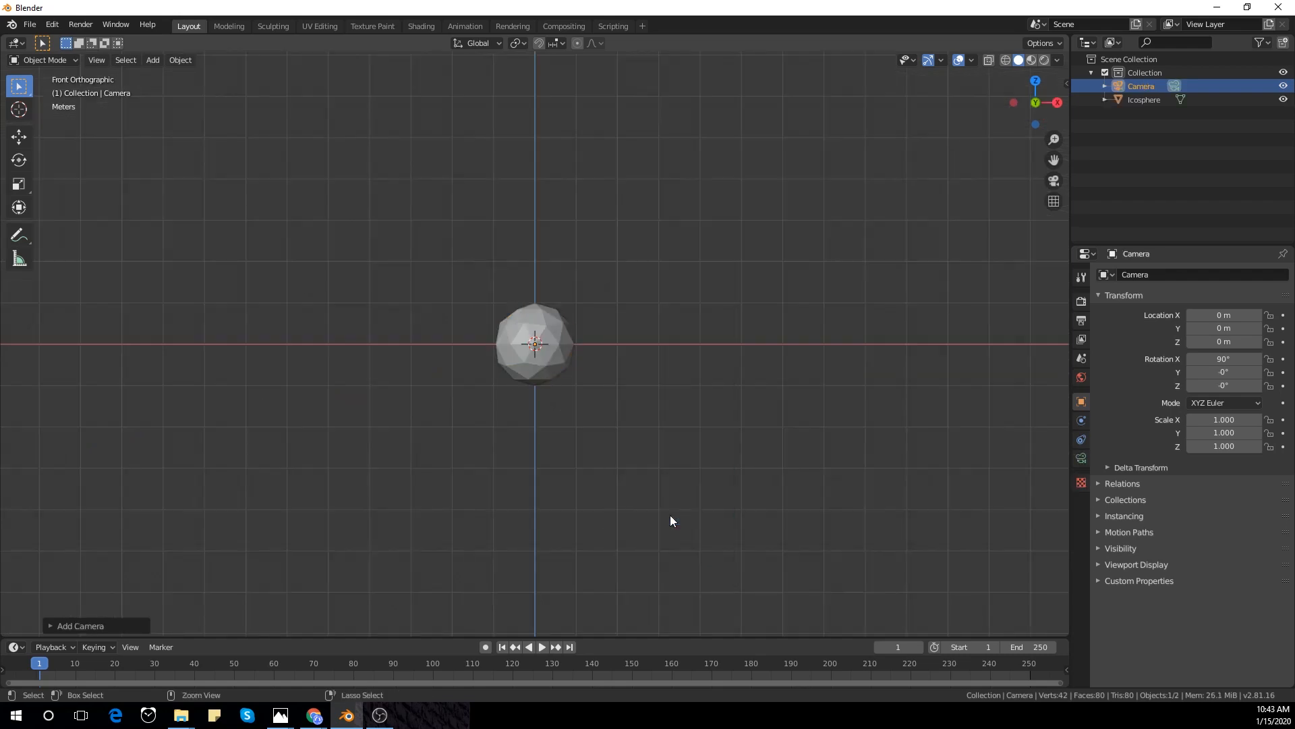
key("ctrl+alt+KP_0")
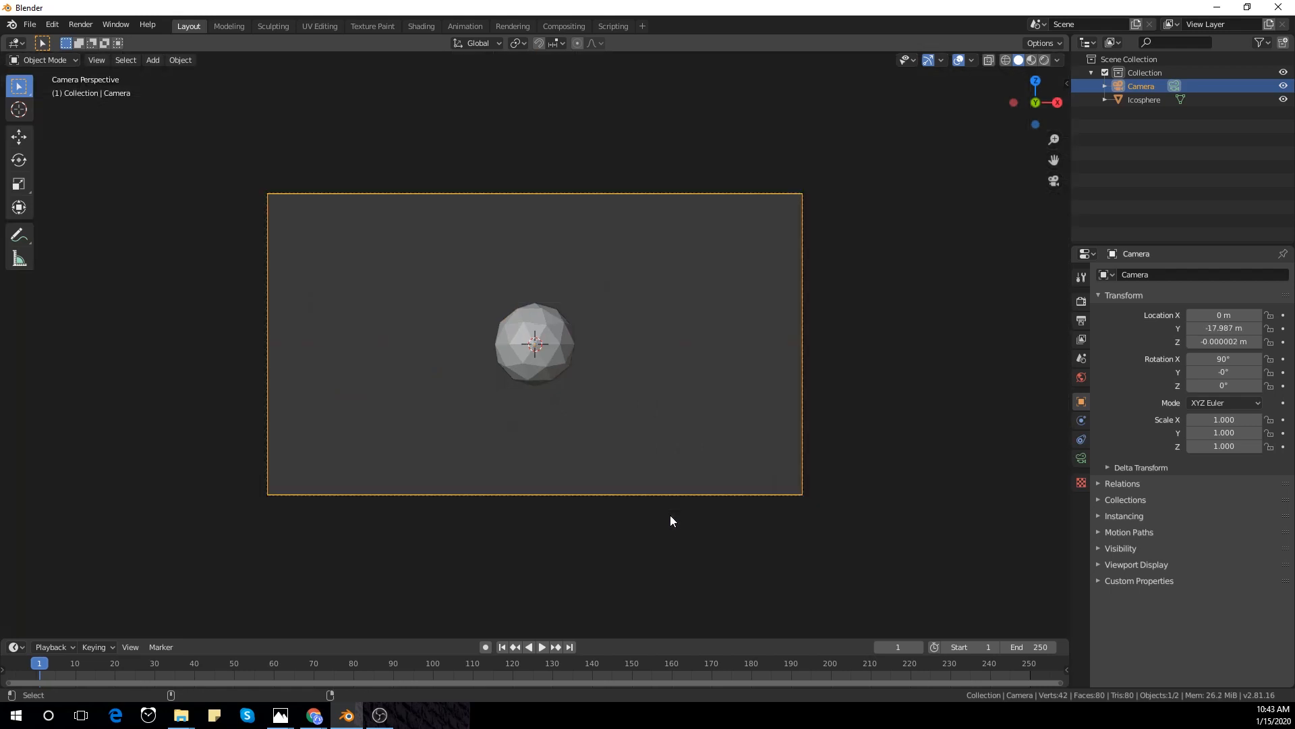
key("g")
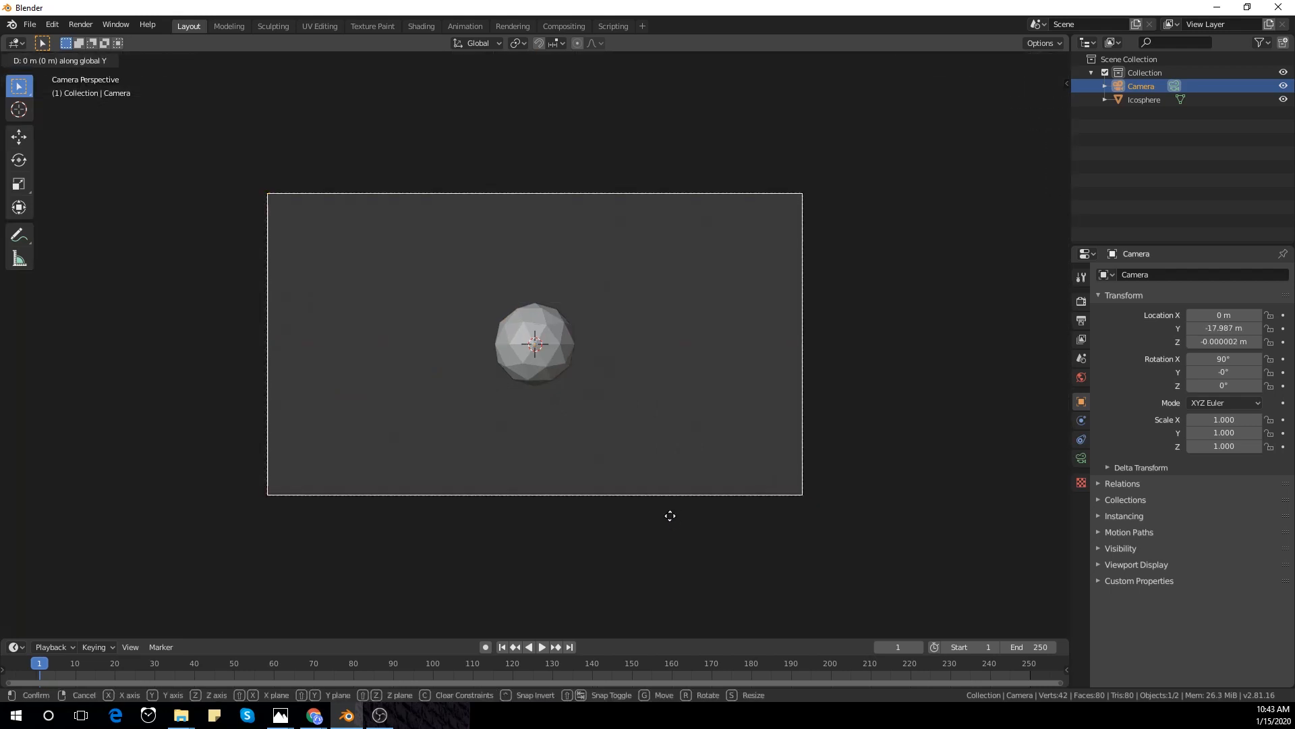
key("y")
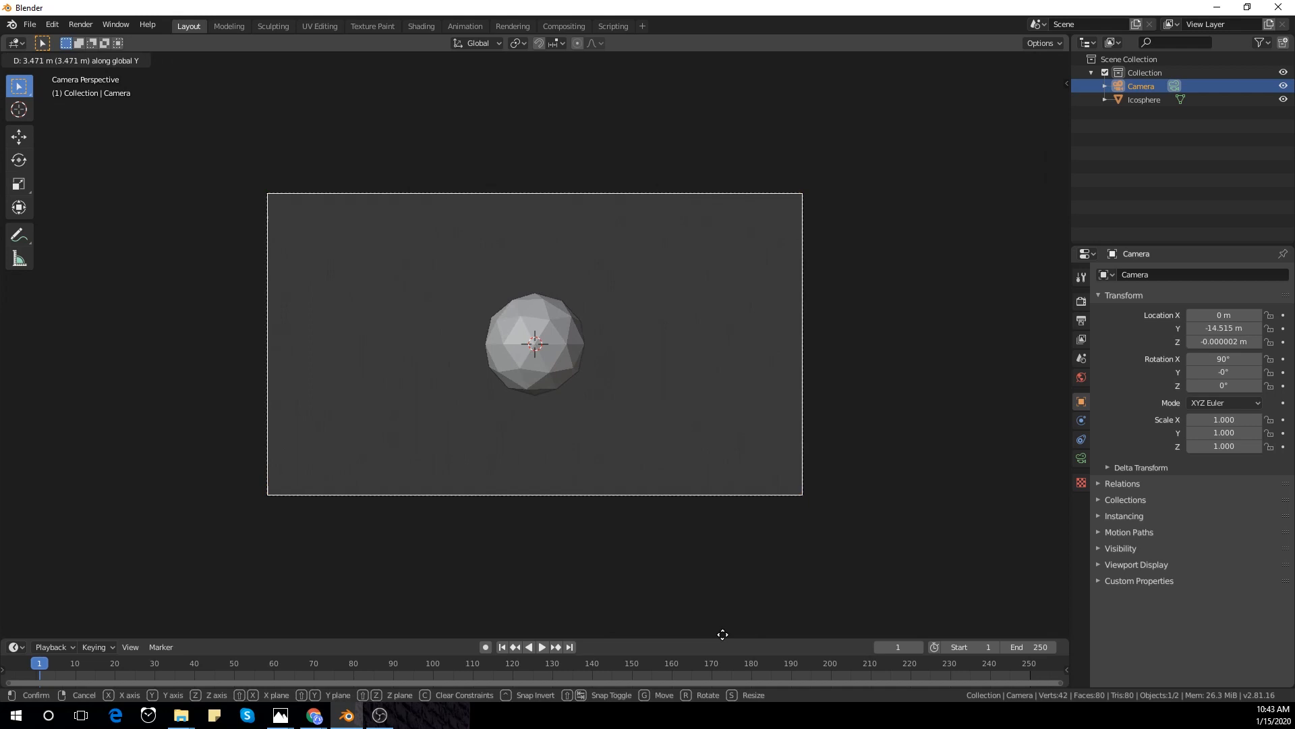
left_click(727, 61)
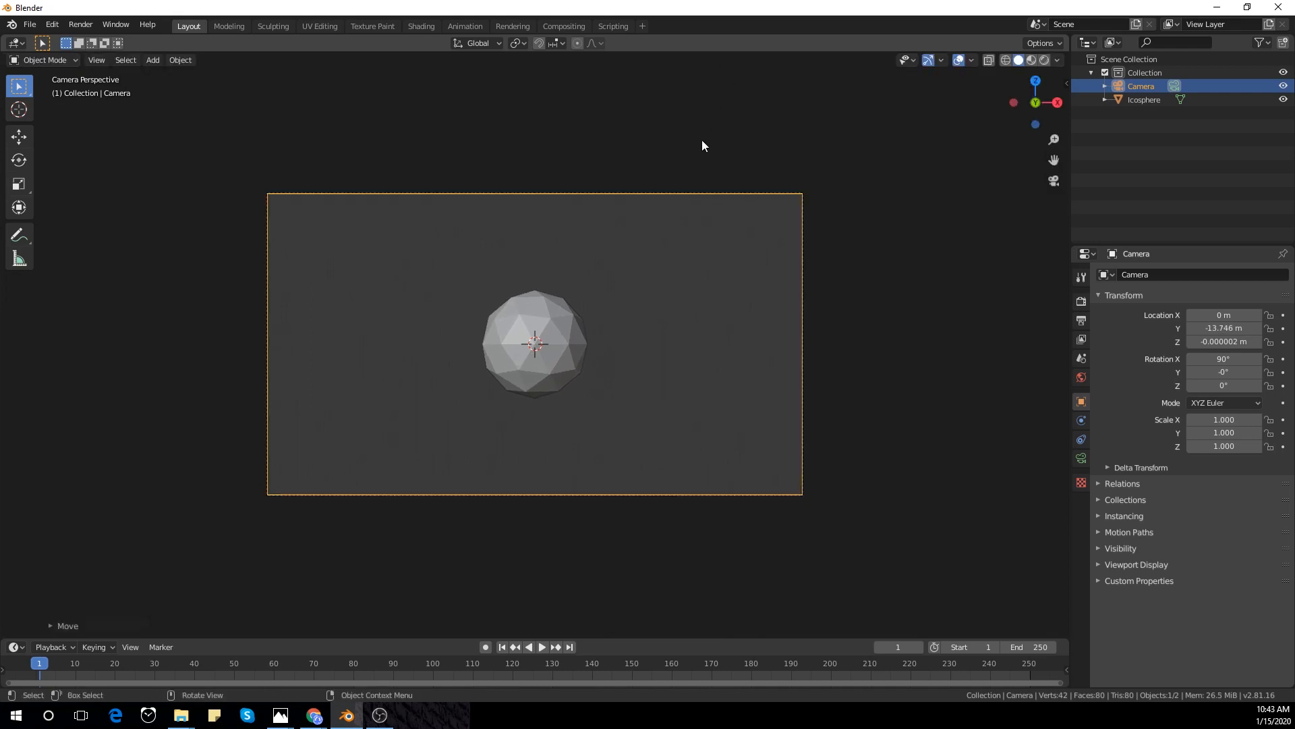
mouse_move(702, 144)
middle_mouse_down()
mouse_move(757, 170)
mouse_move(710, 143)
middle_mouse_up()
key("shift+a")
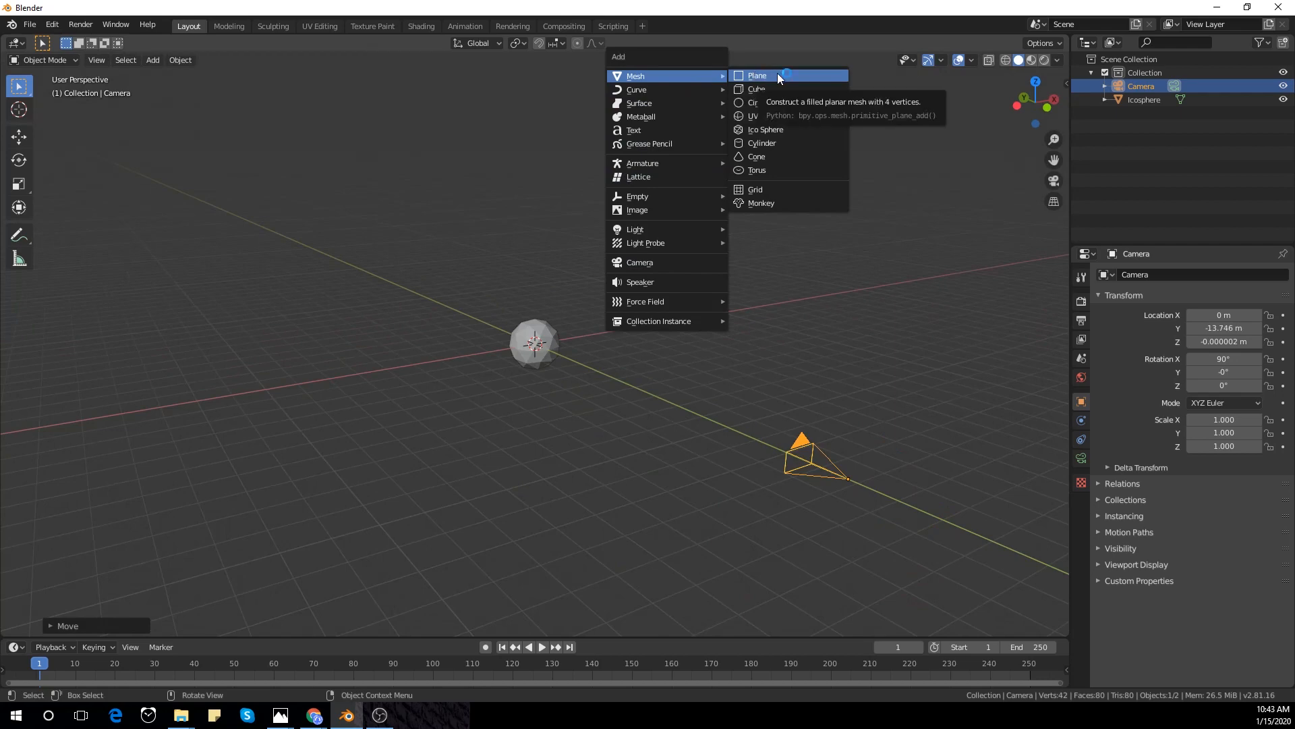
- Add a plane, tilt it 90°, enlarge it and turn it 45° while looking through the camera
left_click(777, 77)
key("KP_0")
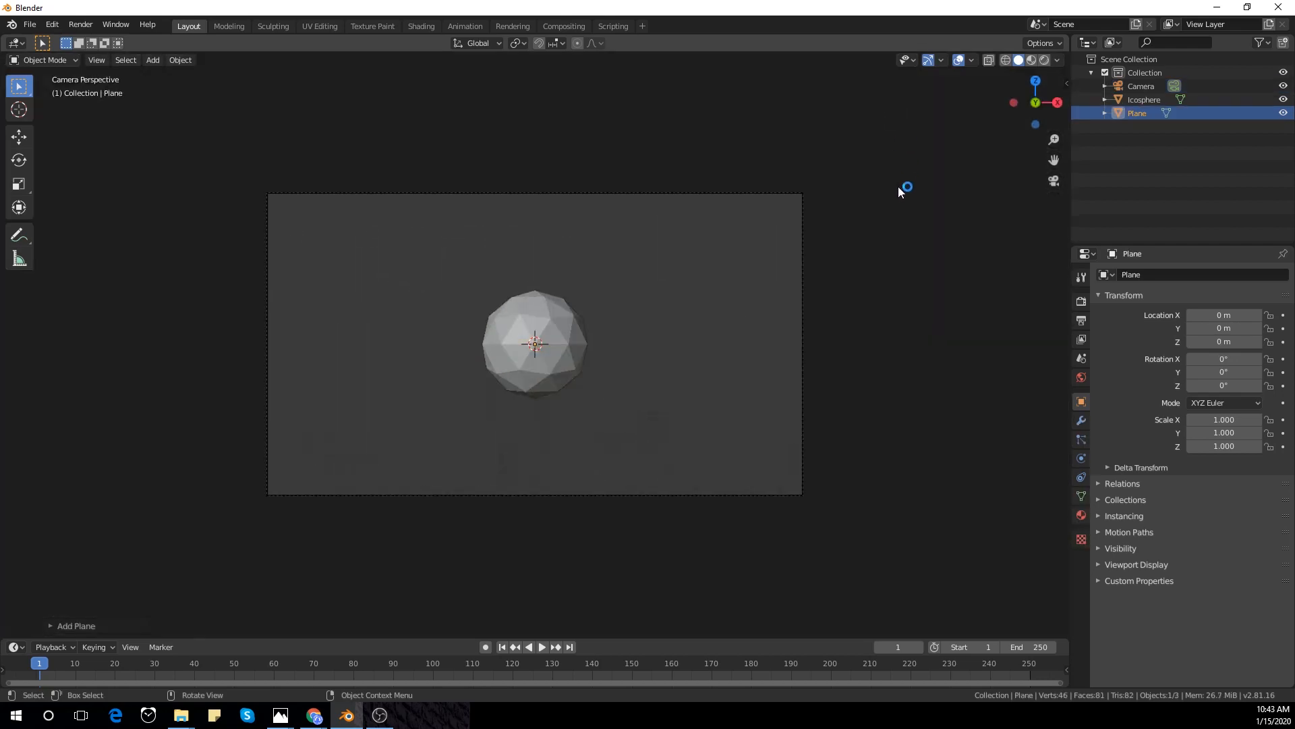
type("rx90")
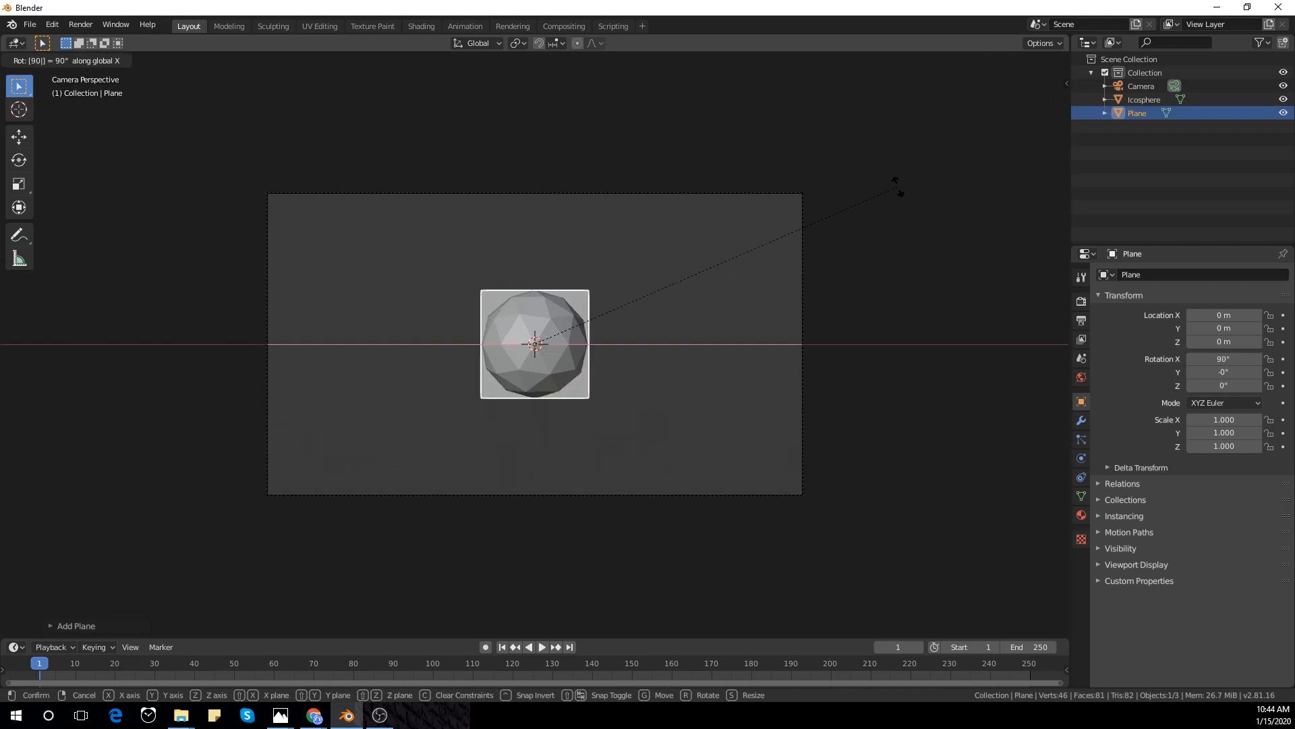
key("Return")
key("s")
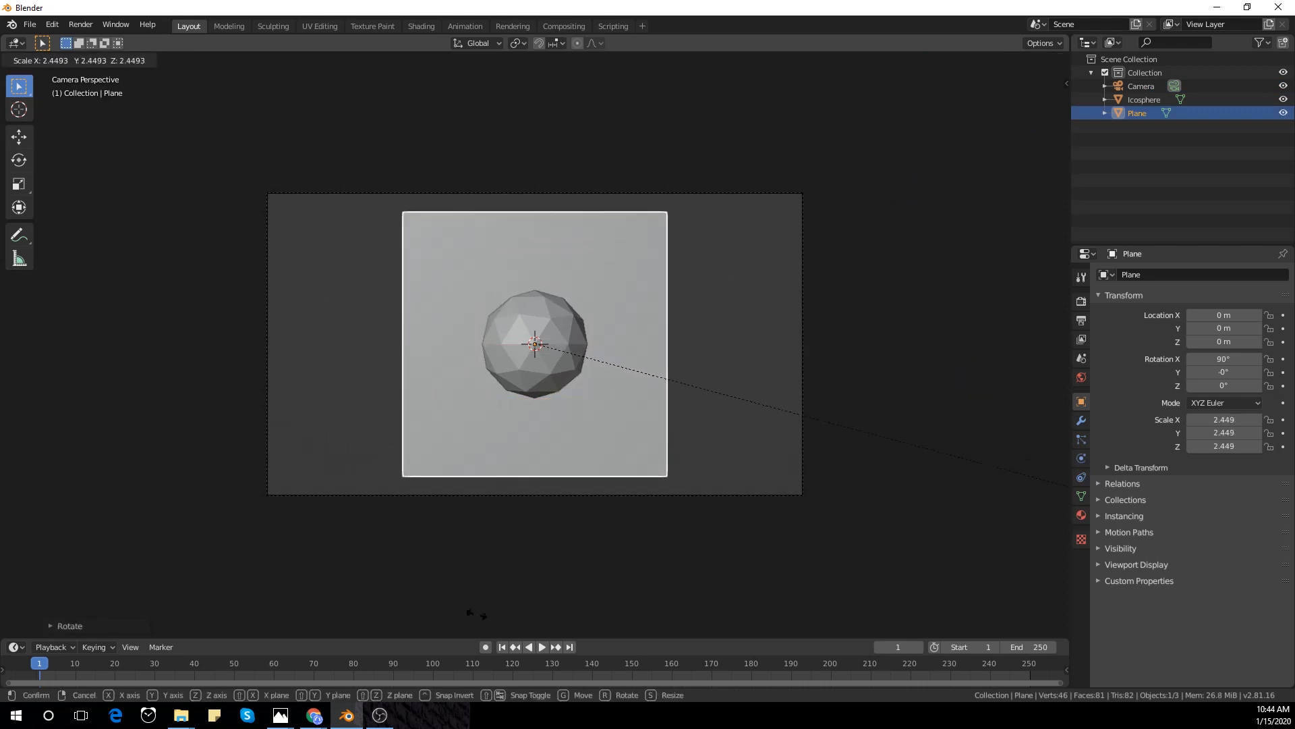
left_click(779, 168)
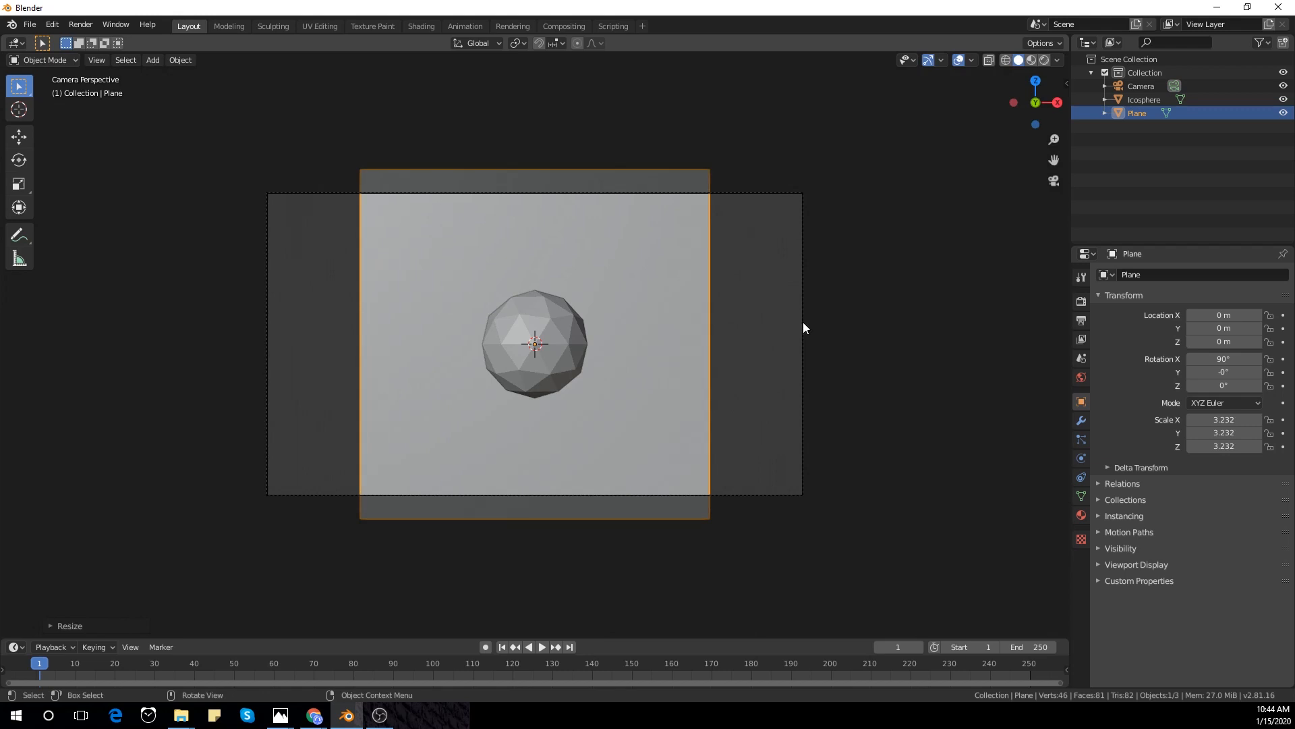
type("rz")
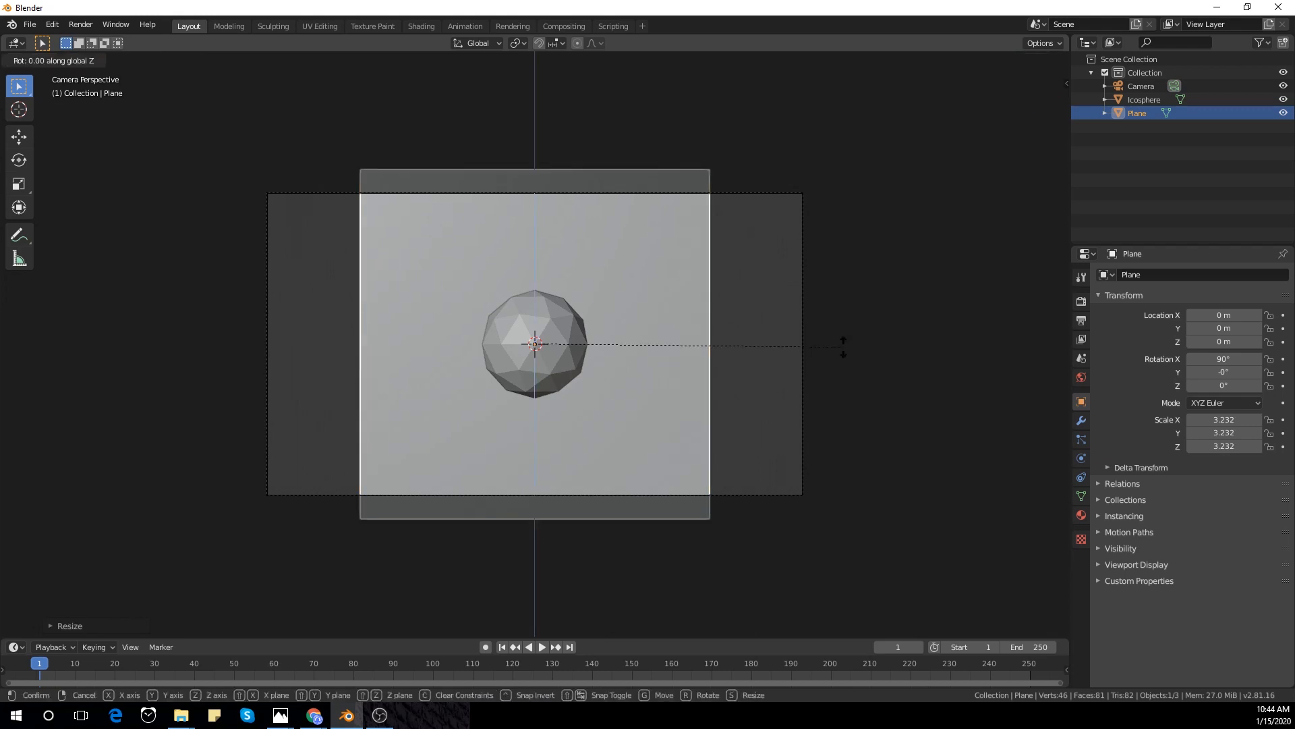
type("45")
key("Return")
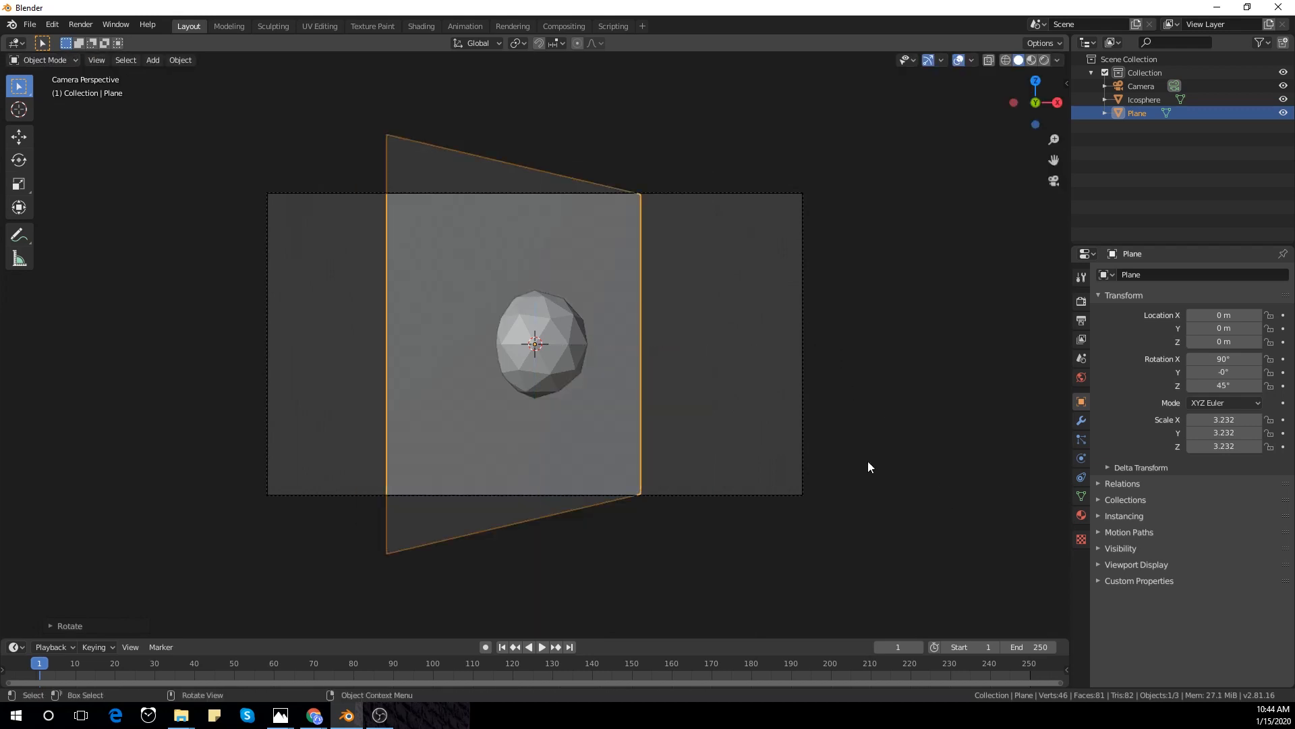
- Place the plane left of the sphere and duplicate it across to the right along X
key("g")
key("x")
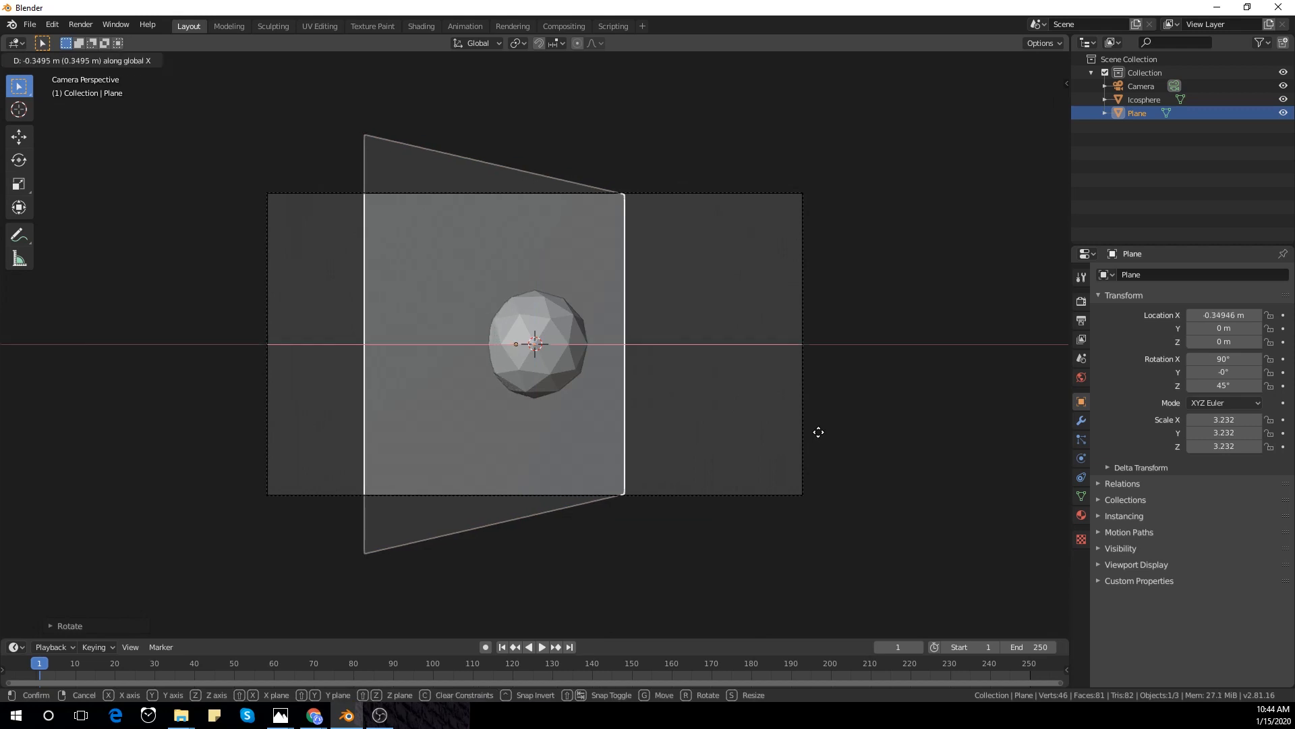
left_click(717, 444)
key("shift+d")
key("x")
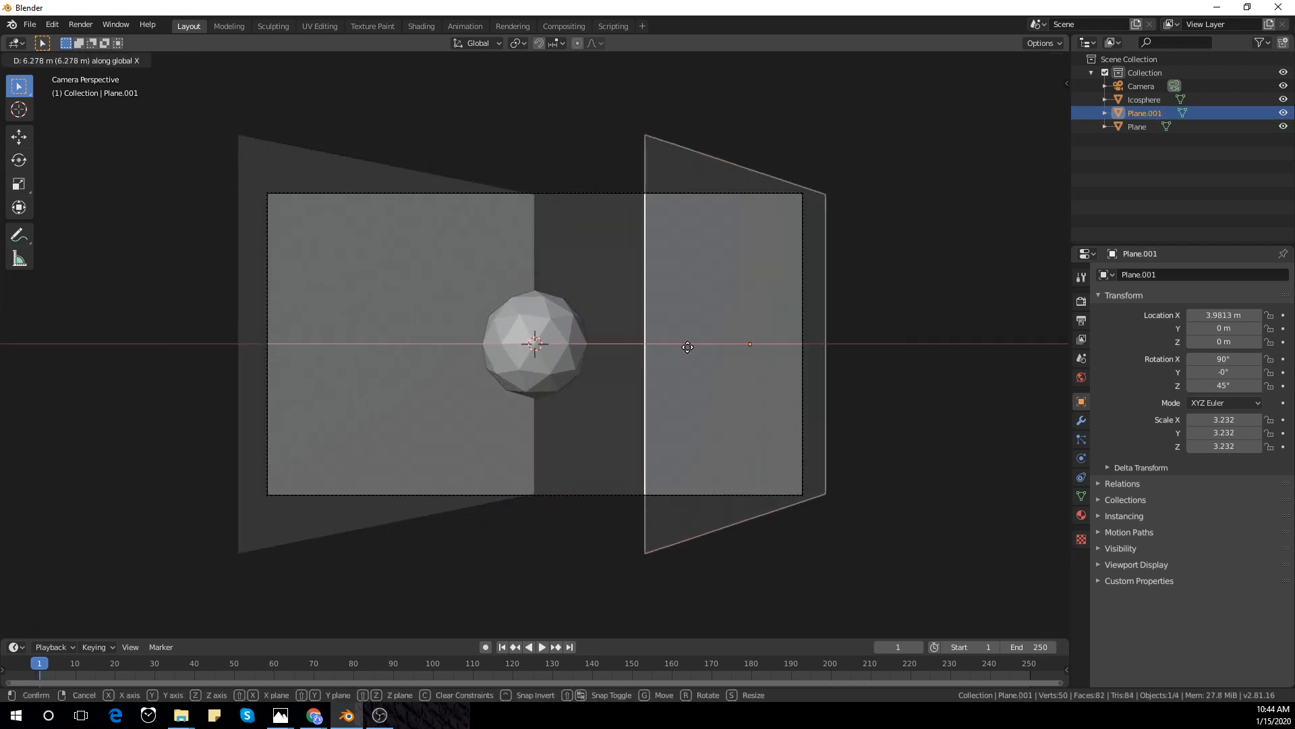
left_click(596, 378)
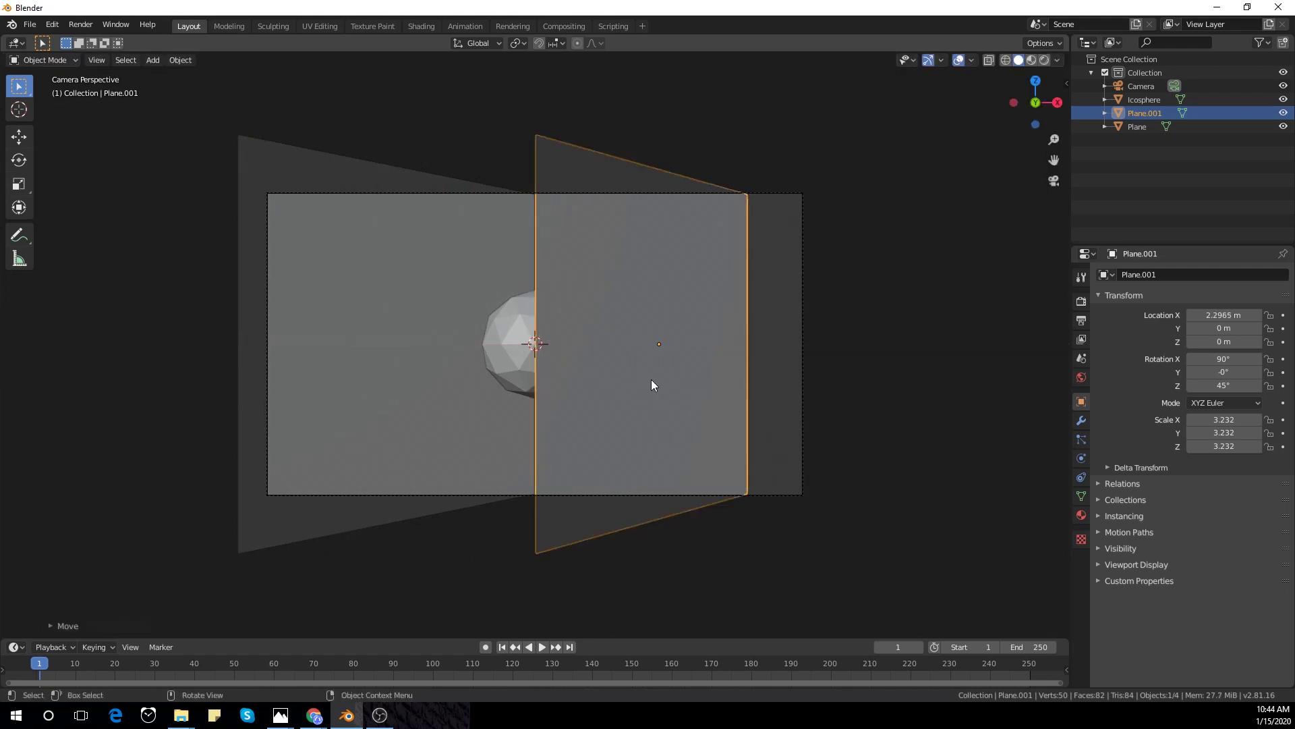
- Set Plane.001's Z rotation to -45° and enlarge both planes, Plane to scale 3.528
key("n")
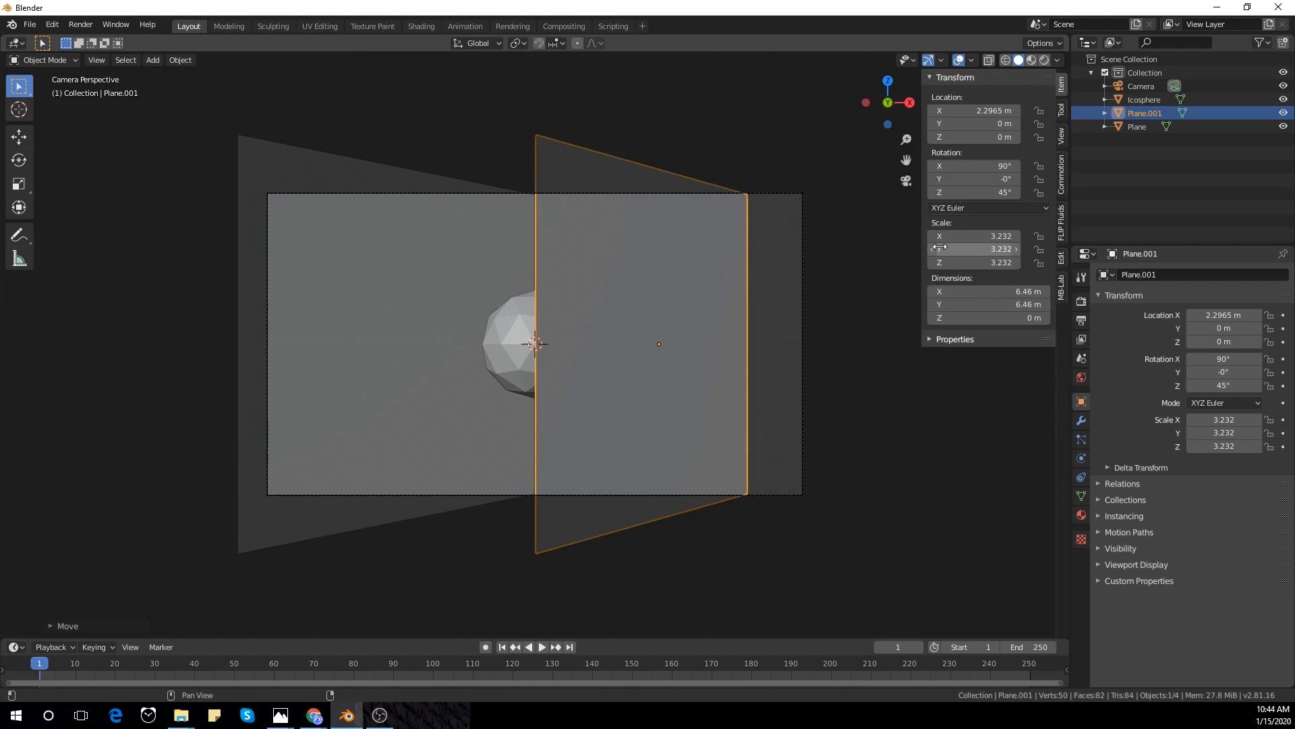
left_click(989, 198)
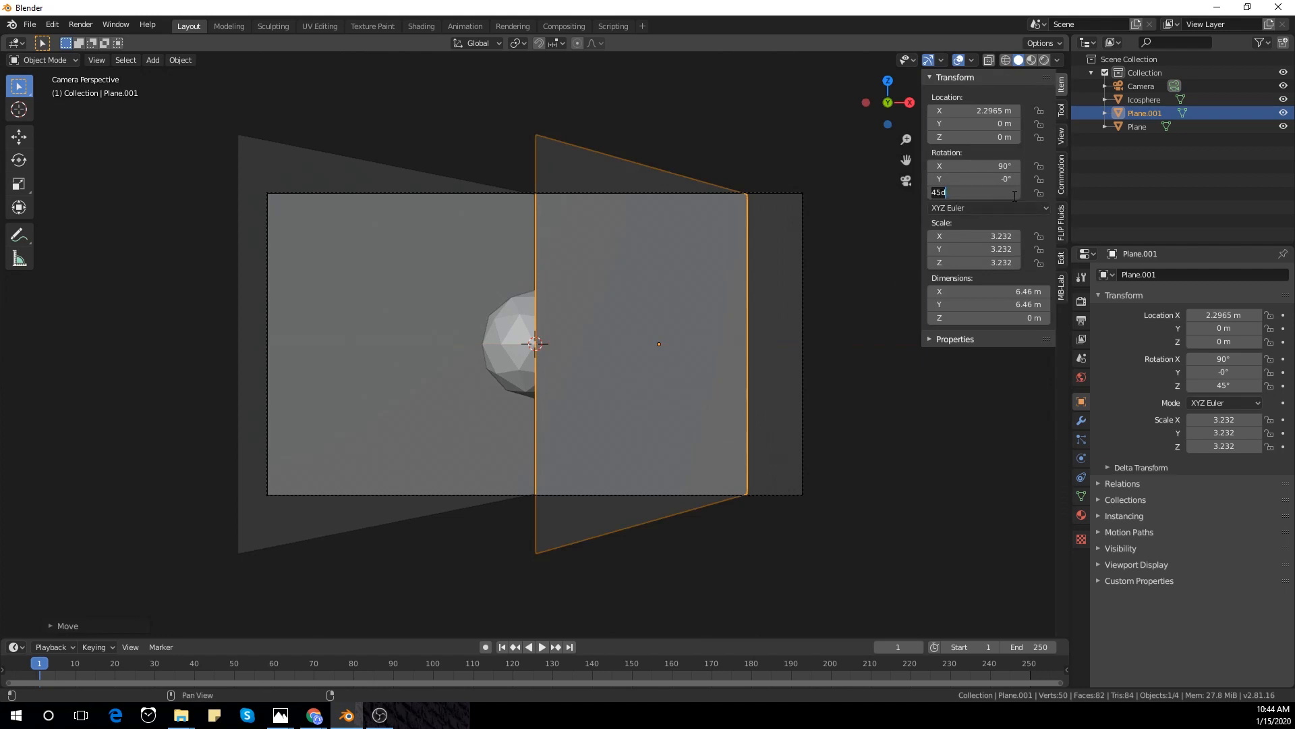
type("-45")
key("Return")
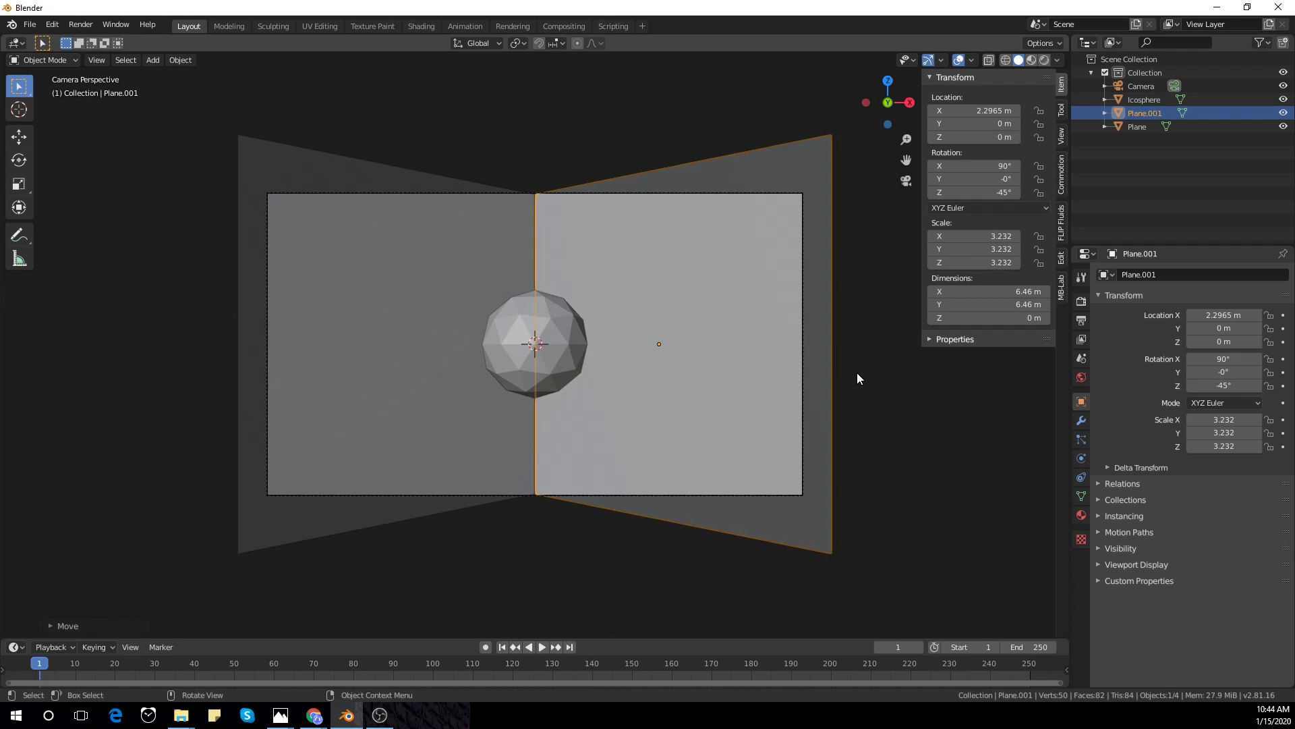
key("s")
left_click(891, 448)
left_click(435, 372)
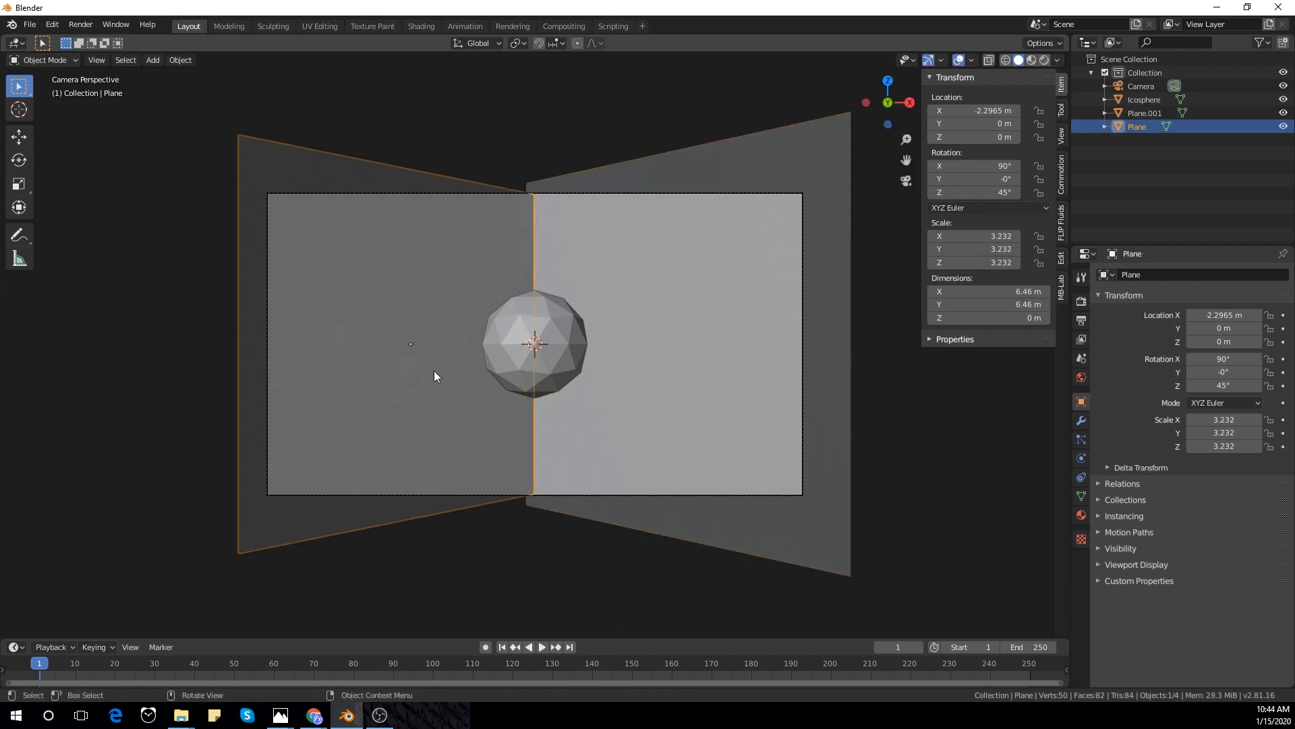
key("s")
left_click(579, 202)
mouse_move(580, 203)
middle_mouse_down()
mouse_move(593, 173)
mouse_move(610, 212)
mouse_move(722, 196)
middle_mouse_up()
- Push both planes back along Y behind the sphere, then select the icosphere alone
key("KP_0")
key("shift")
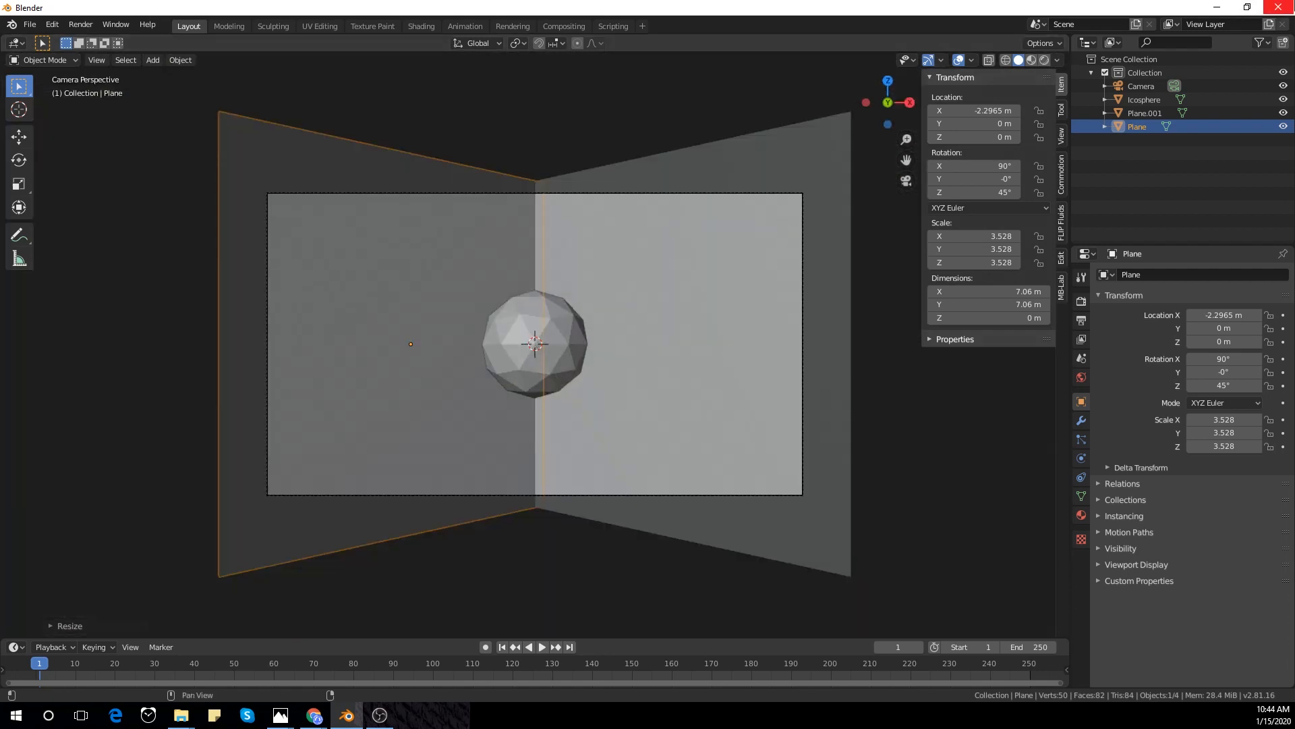
left_click_drag(480, 125, 599, 191, "shift")
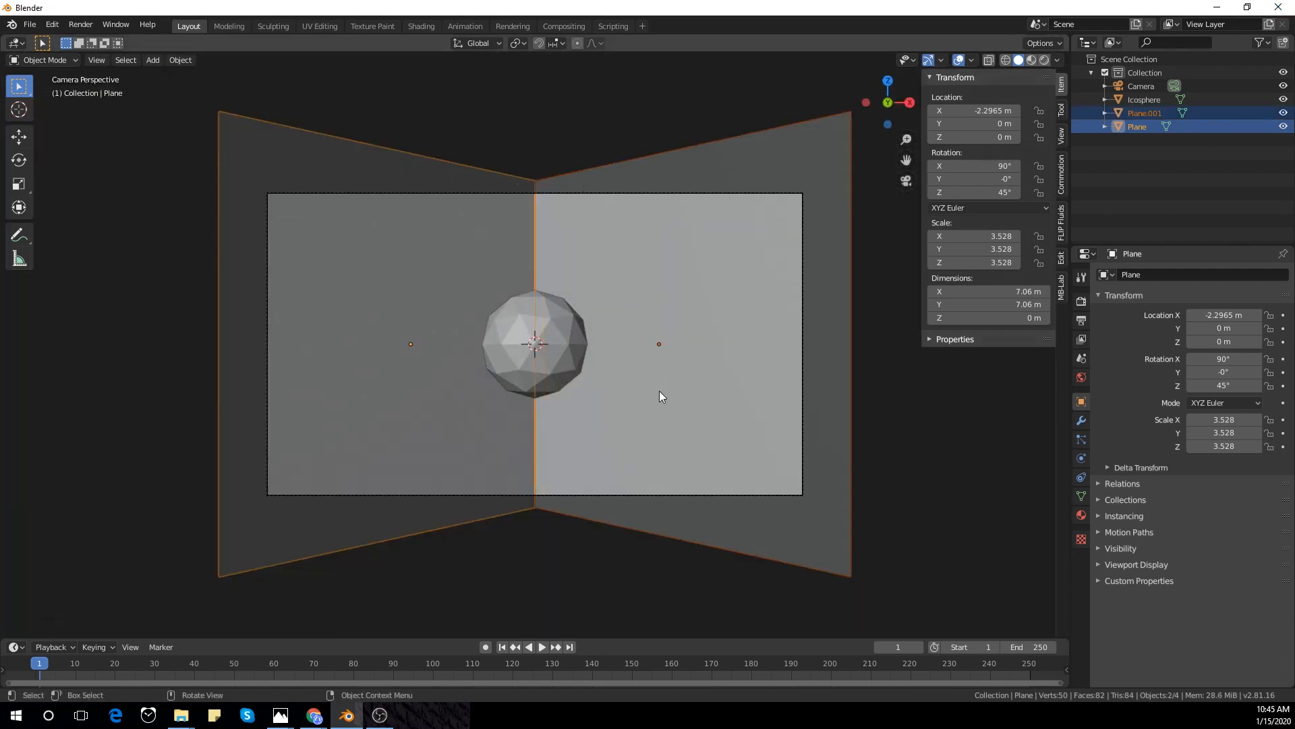
key("g")
key("y")
left_click(674, 429)
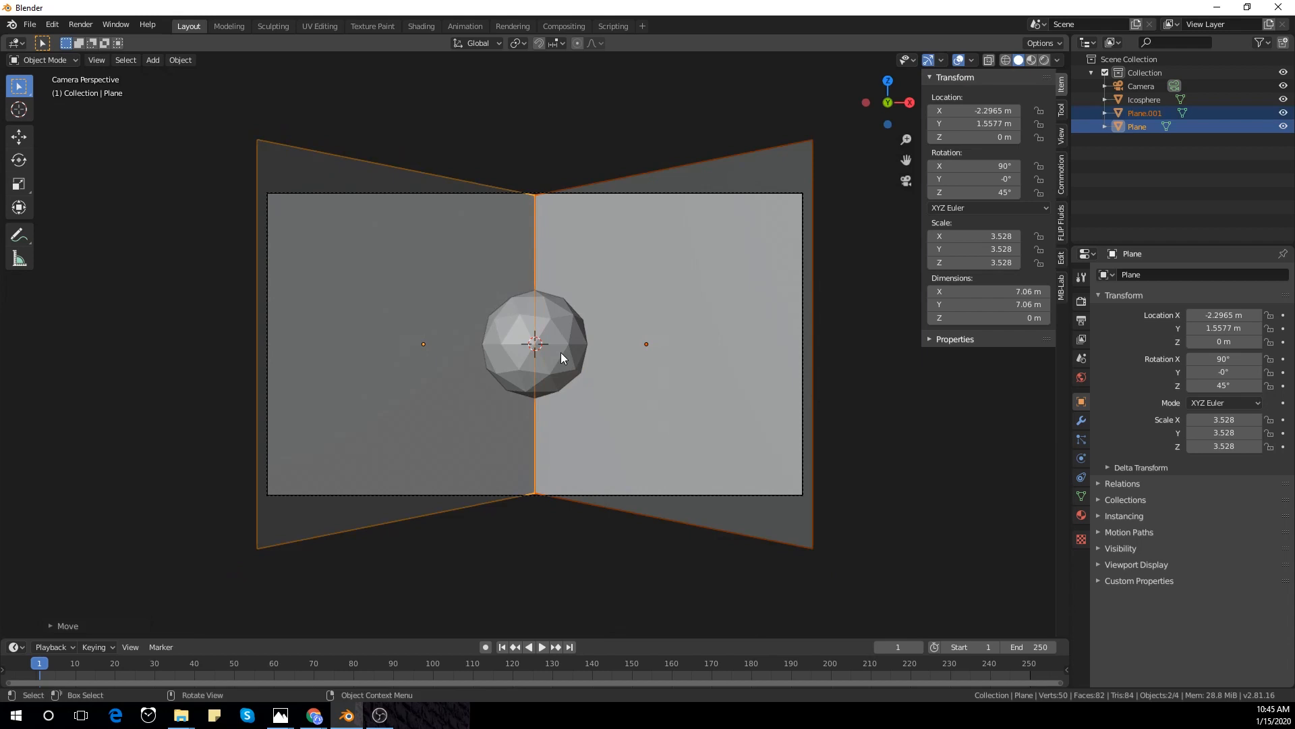
left_click(562, 358)
- Subdivide the central icosphere at level 2 and apply the modifier
key("ctrl+2")
left_click(1081, 421)
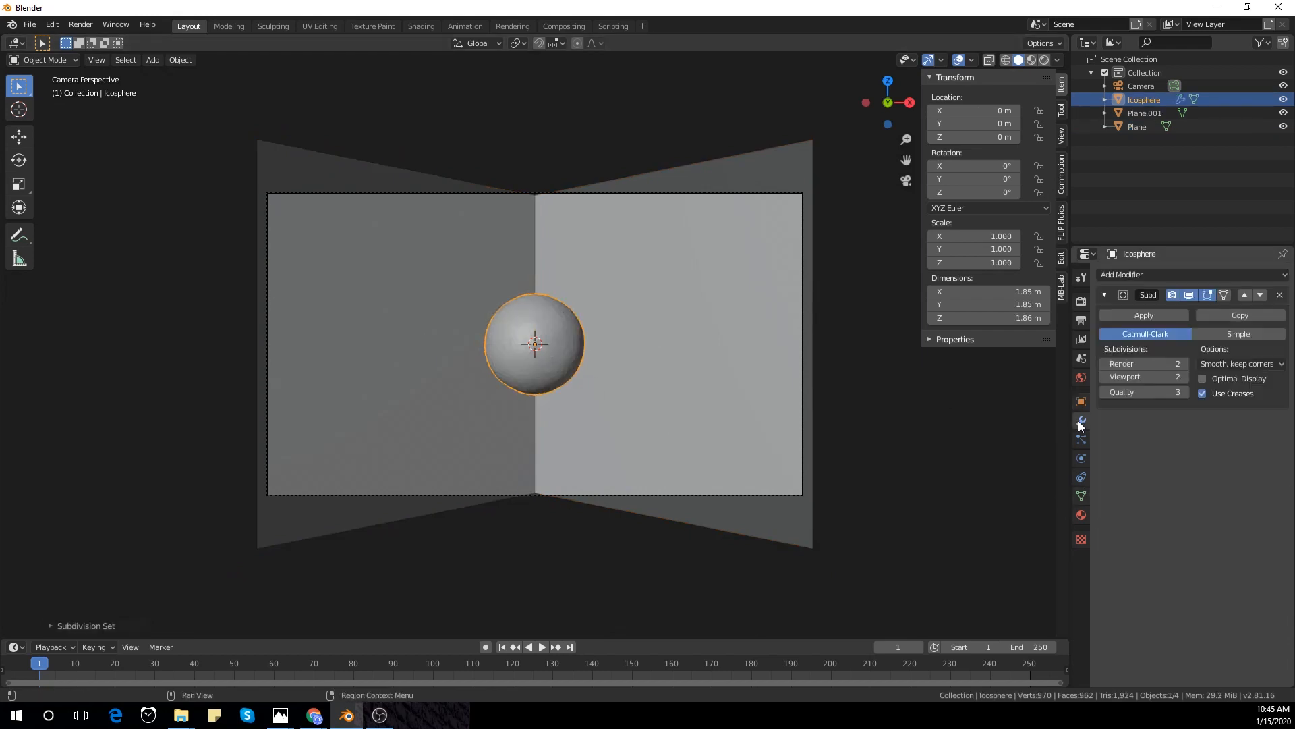
left_click(1128, 322)
- Add a second icosphere right of the planes and shrink it to scale 0.371
key("shift+a")
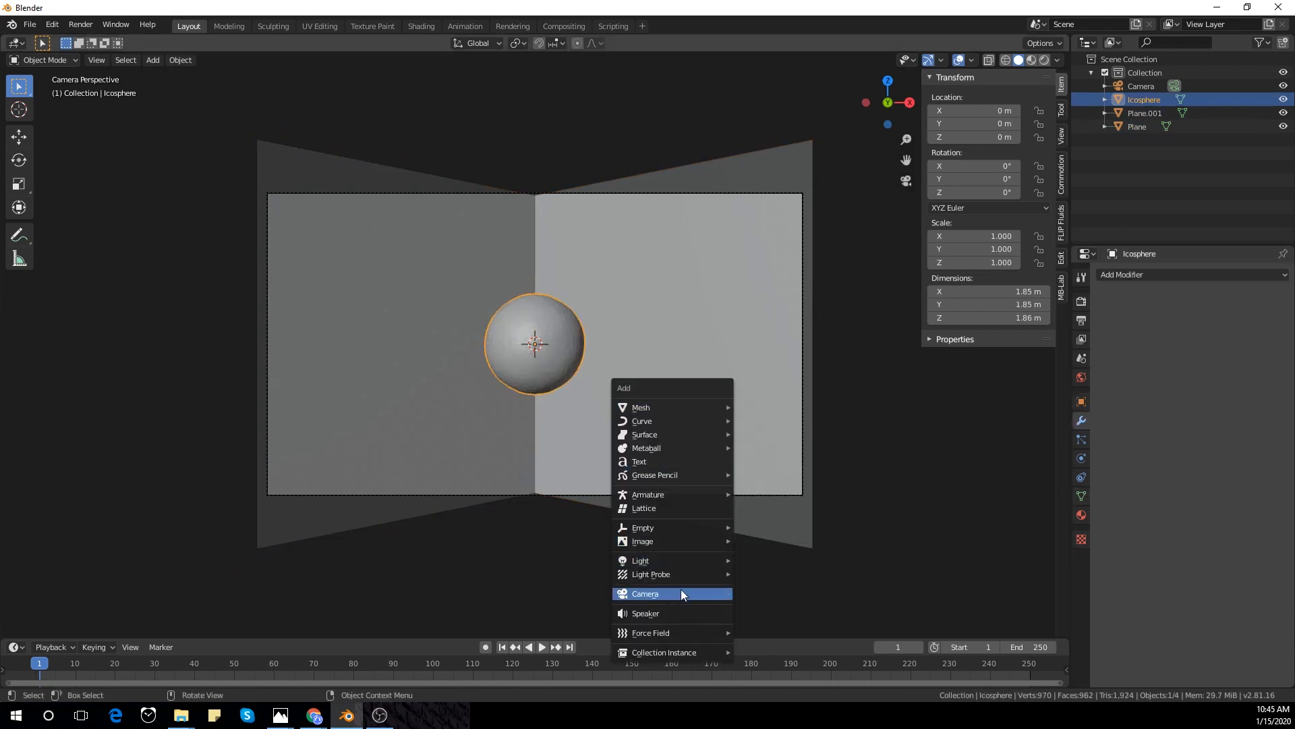
left_click(799, 455)
key("g")
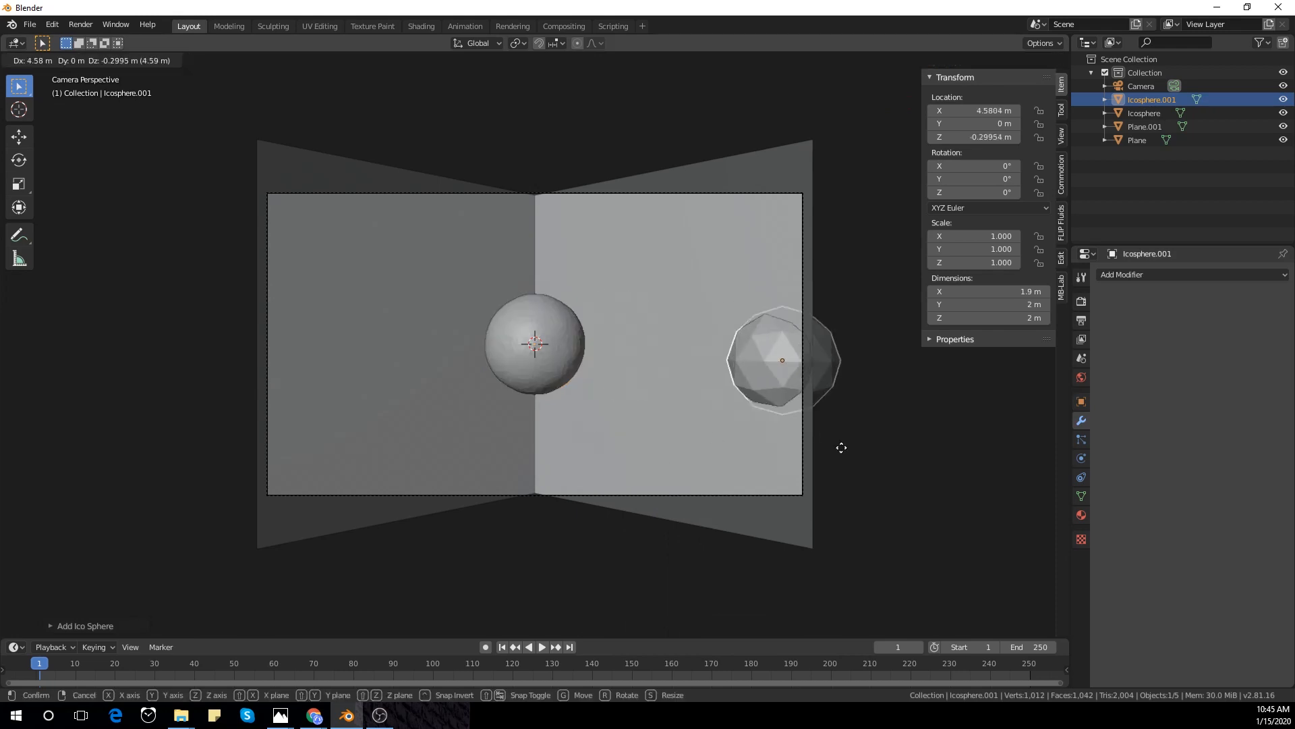
left_click(932, 439)
key("a")
key("s")
left_click(942, 525)
left_click(885, 334)
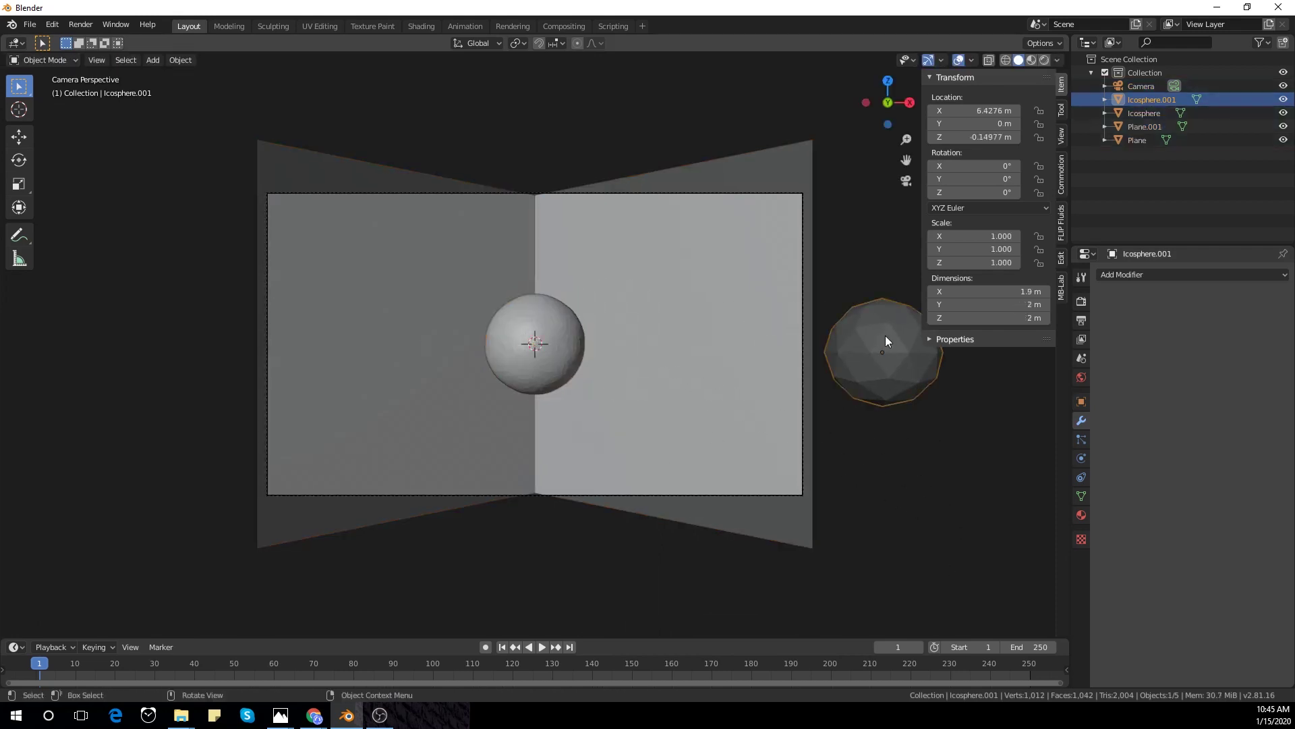
key("s")
left_click(909, 433)
- Give the central icosphere a hair particle system emitted from its vertices
left_click(547, 339)
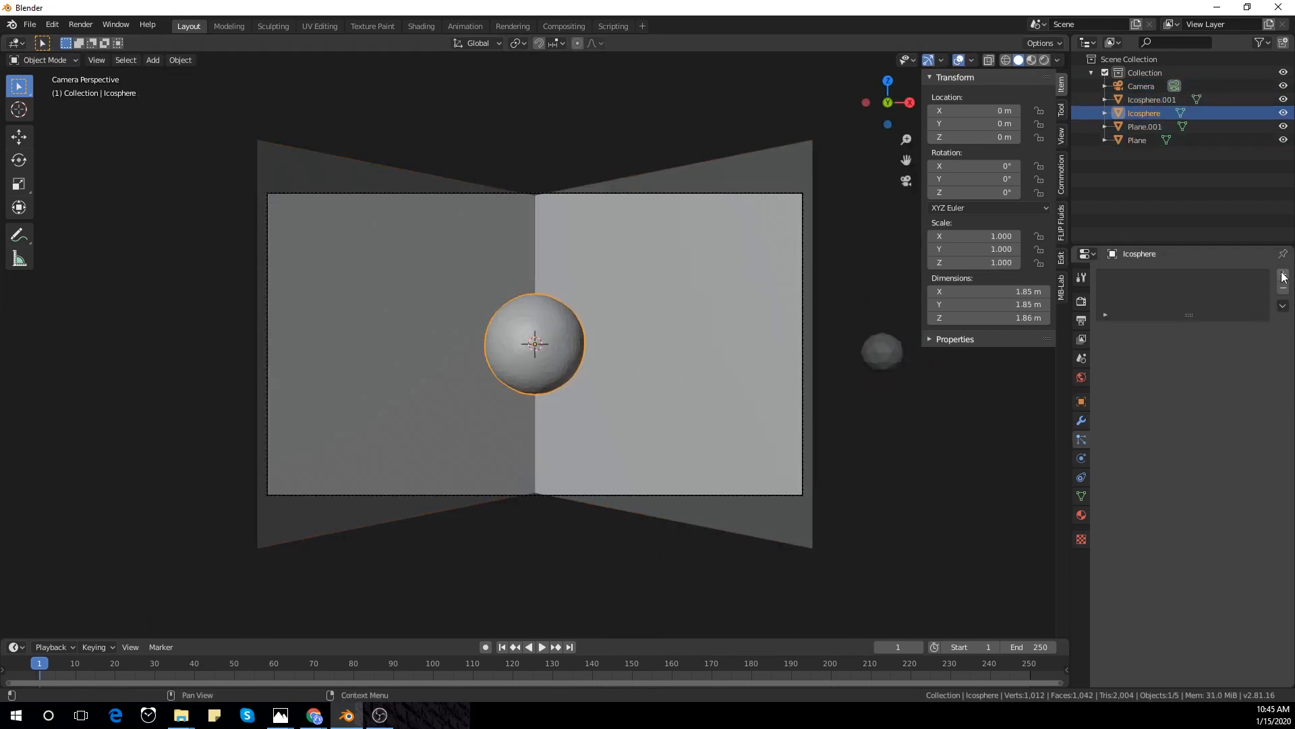
left_click(1284, 276)
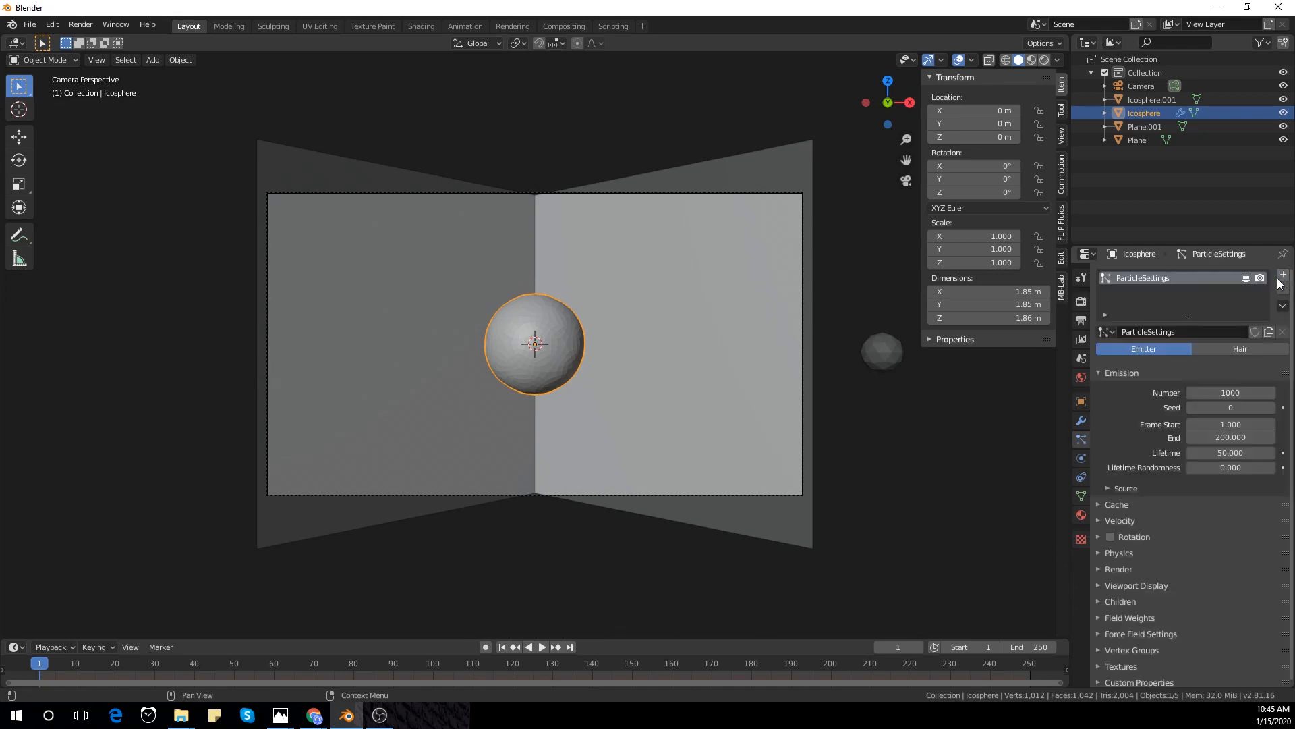
left_click(1241, 346)
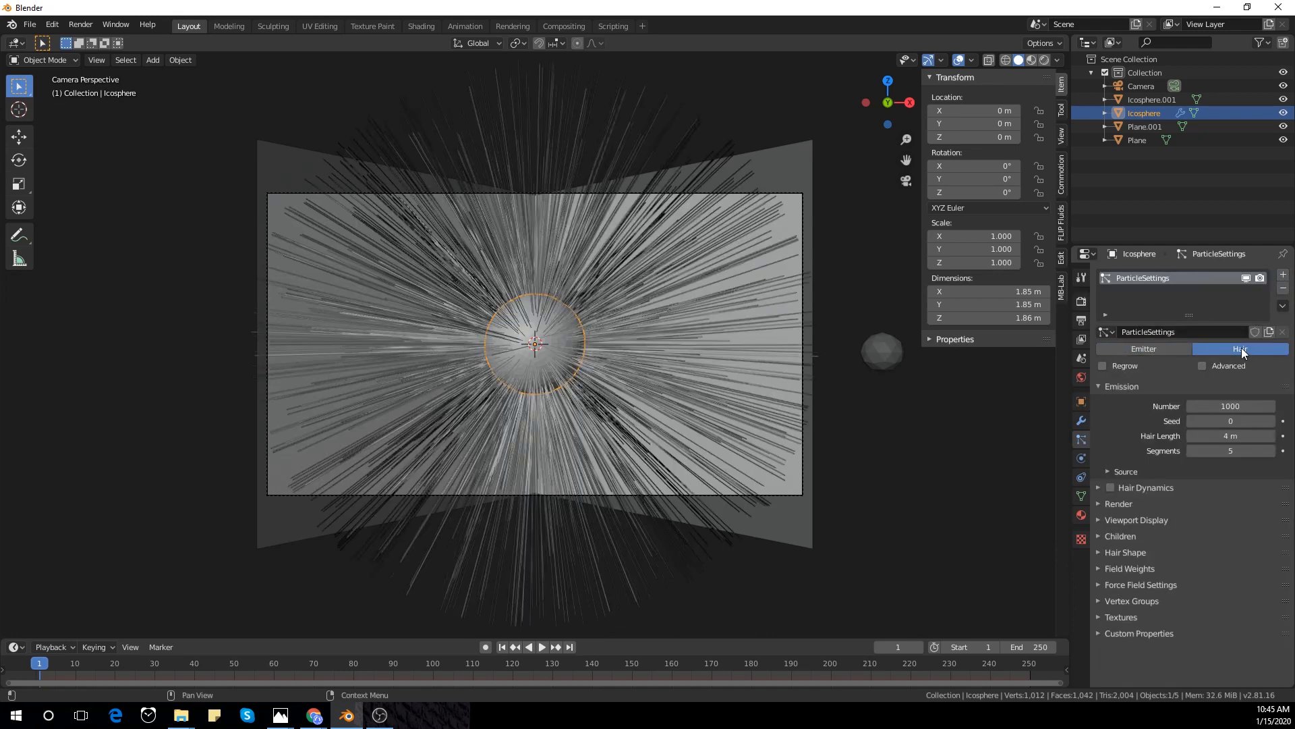
left_click(1145, 472)
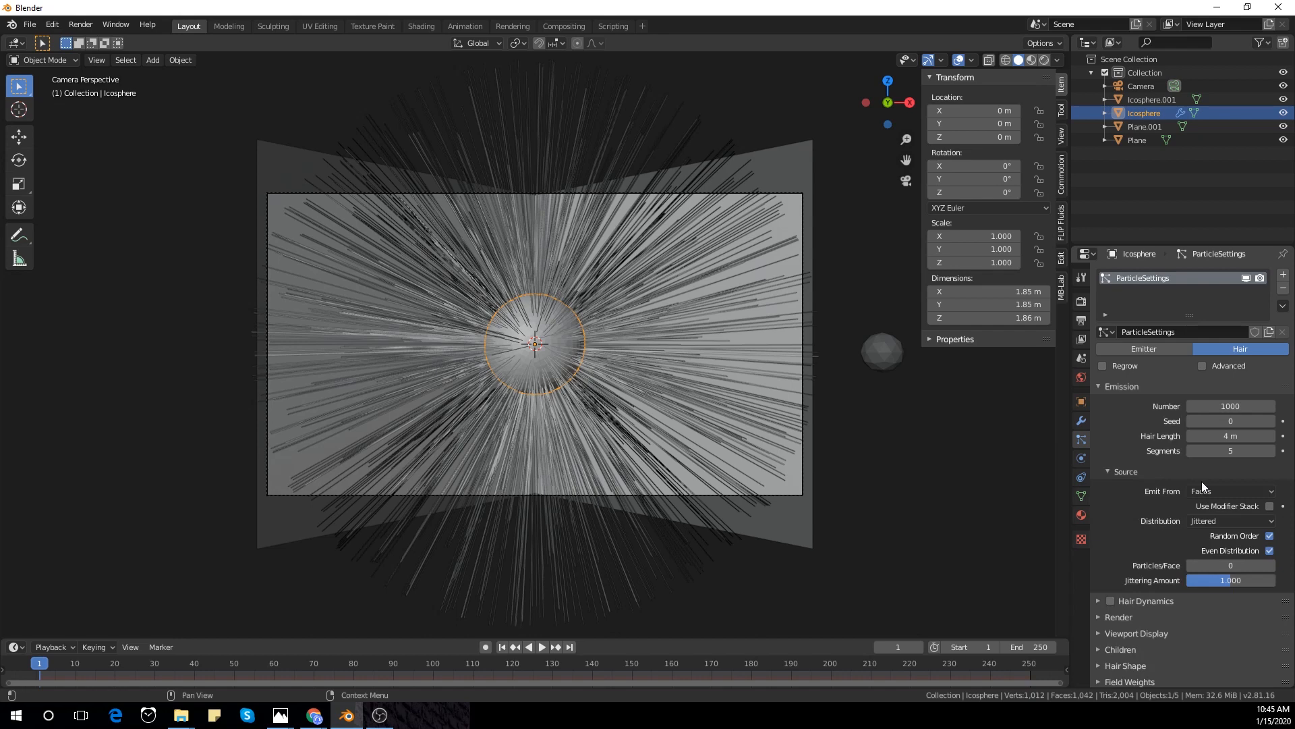
left_click(1224, 489)
left_click(1225, 506)
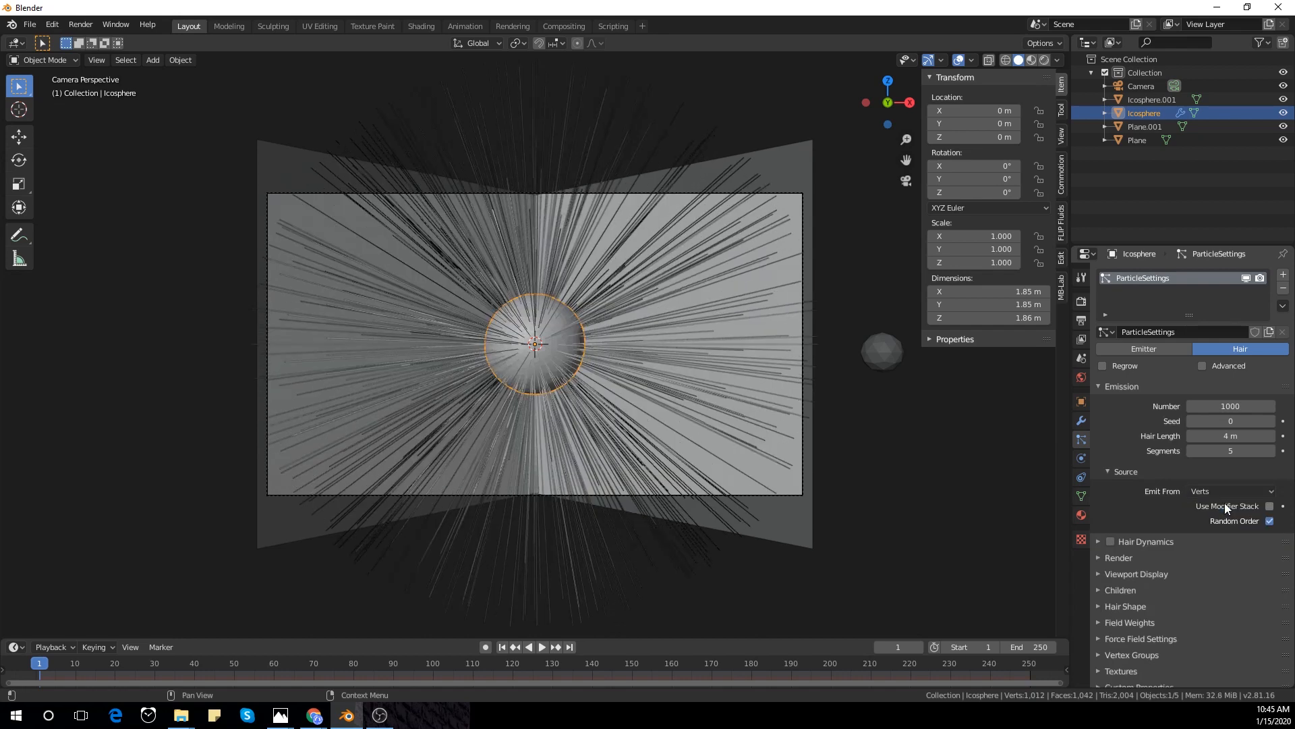
- Render the particles as Icosphere.001 objects, 5000 of them at scale 0.010
left_click(1153, 560)
left_click(1229, 575)
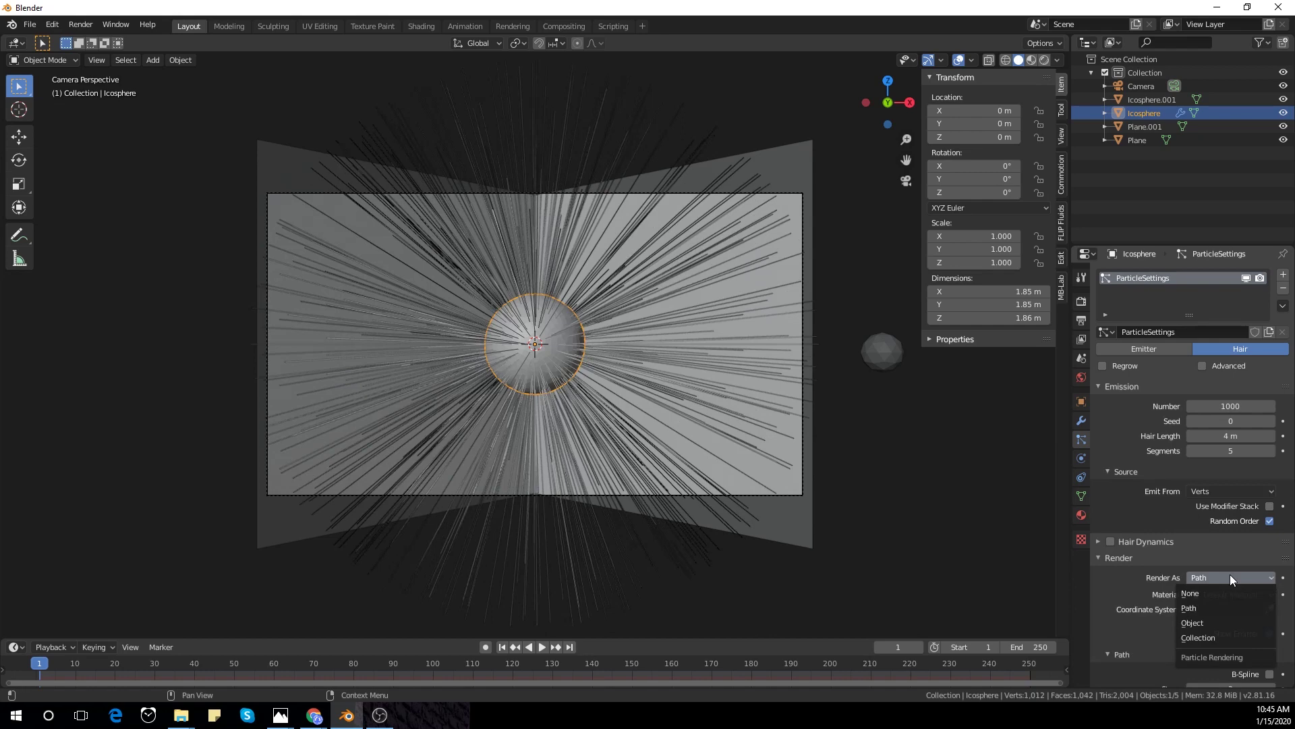
left_click(1227, 621)
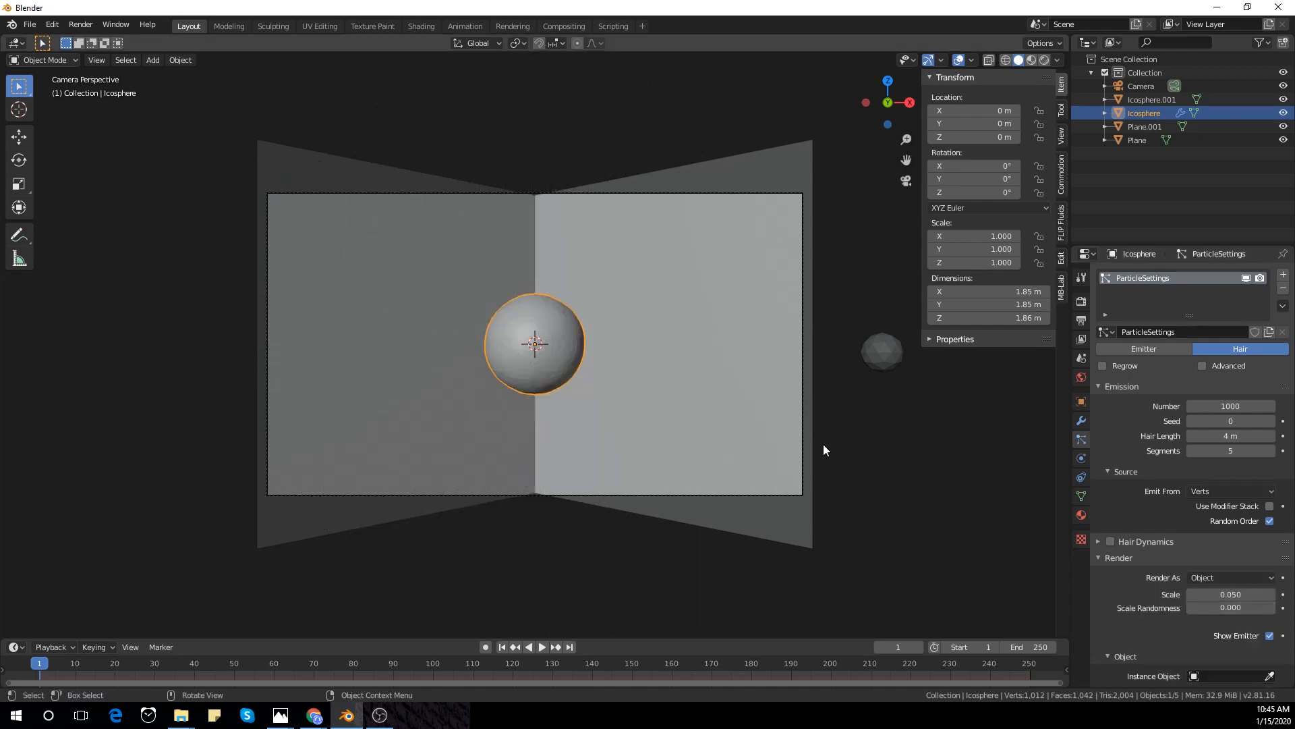
scroll(1214, 600, "down", 2)
scroll(1218, 602, "down", 3)
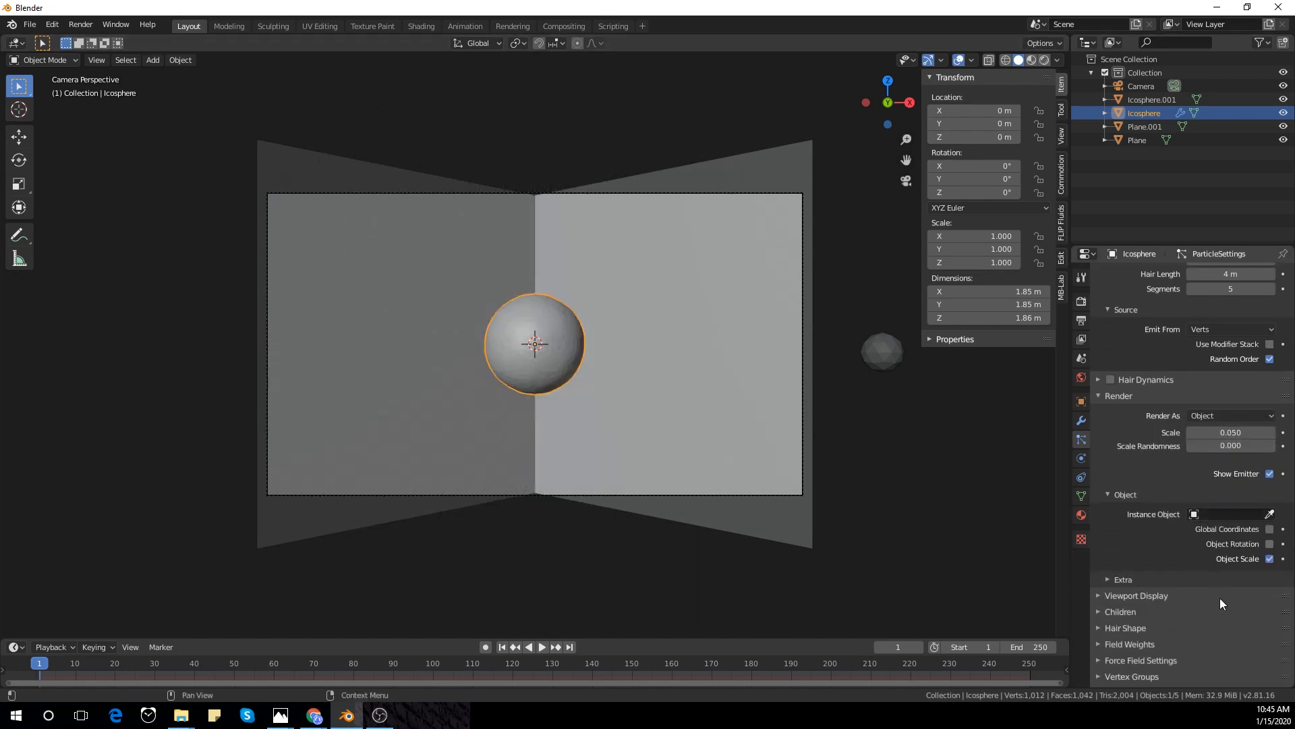
left_click(1230, 514)
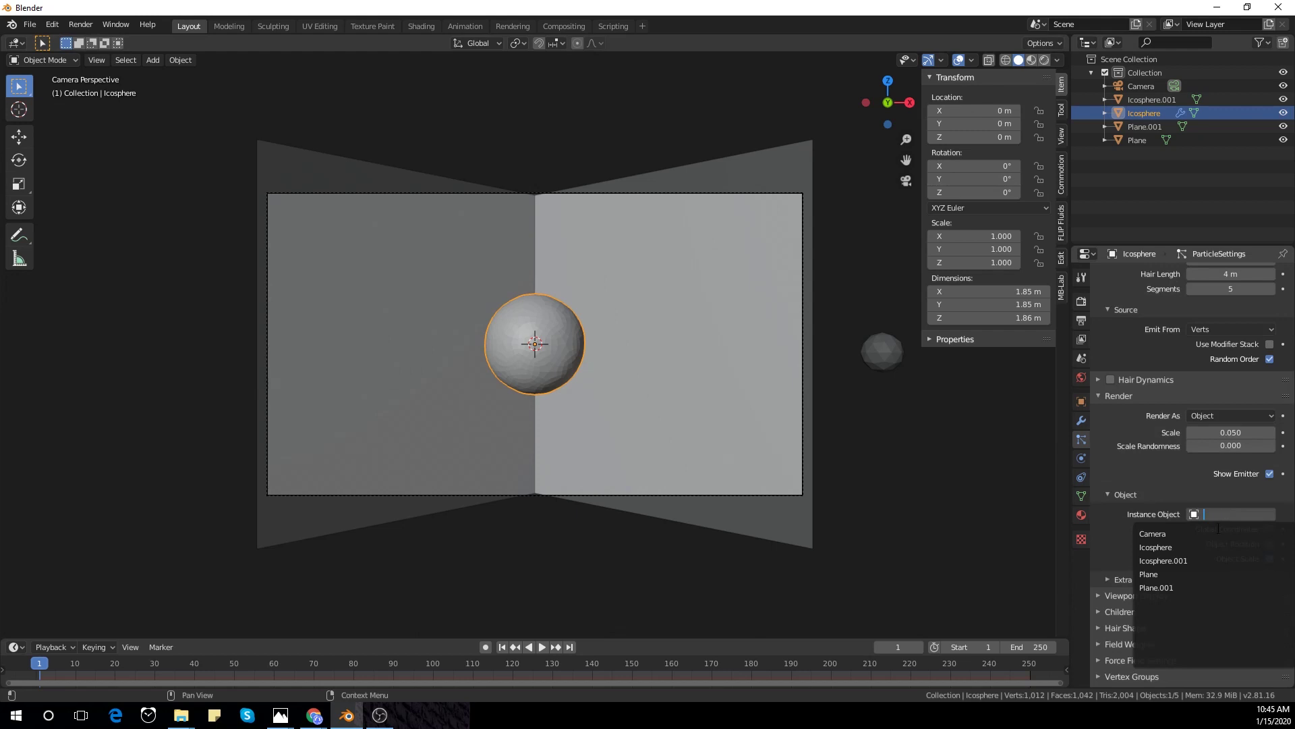
left_click(1188, 560)
scroll(645, 367, "up", 4)
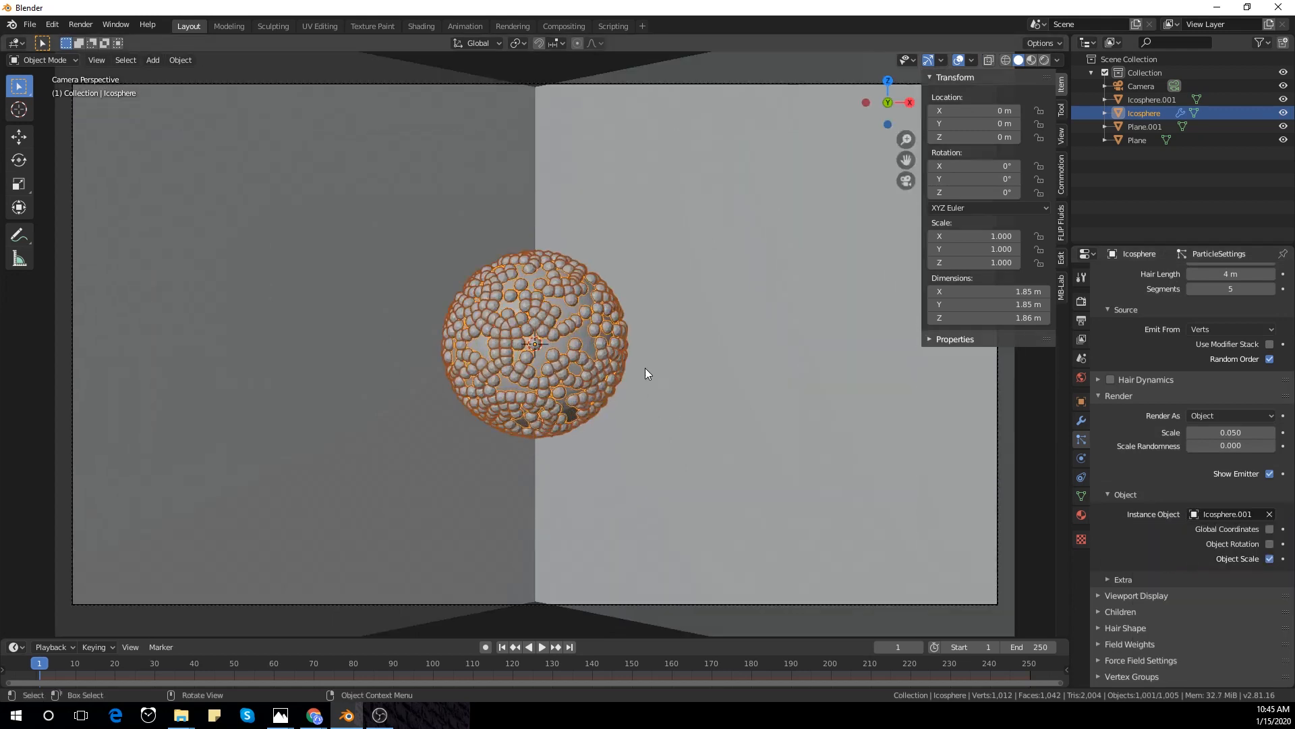
scroll(732, 383, "down", 2)
scroll(1231, 458, "up", 4)
type("5000")
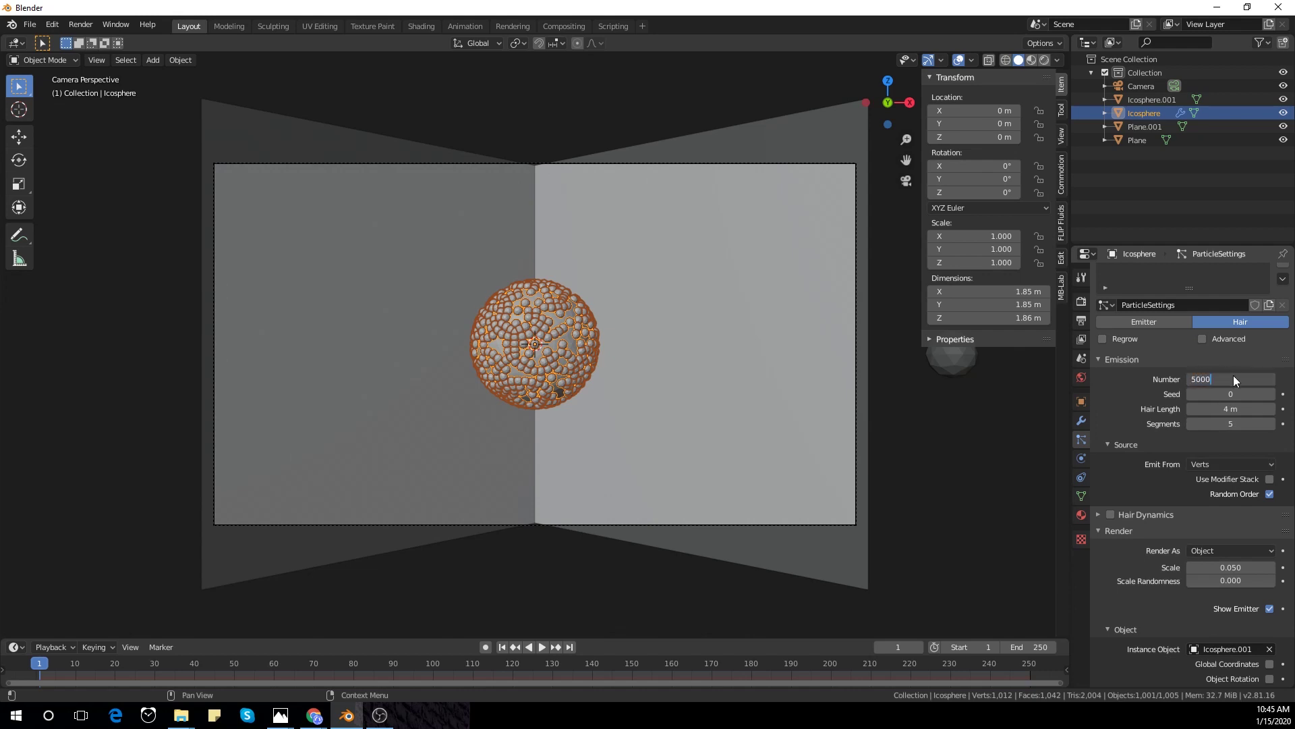
key("Return")
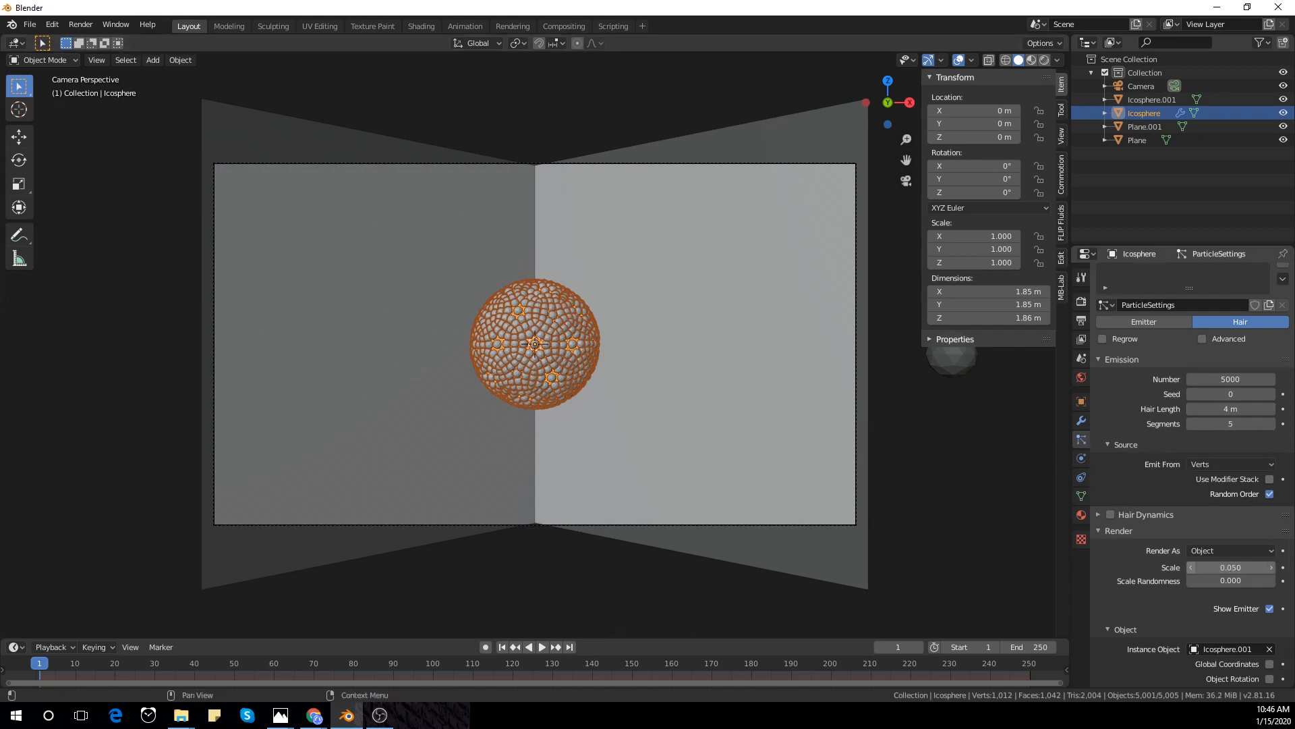
left_click_drag(1191, 569, 1164, 568)
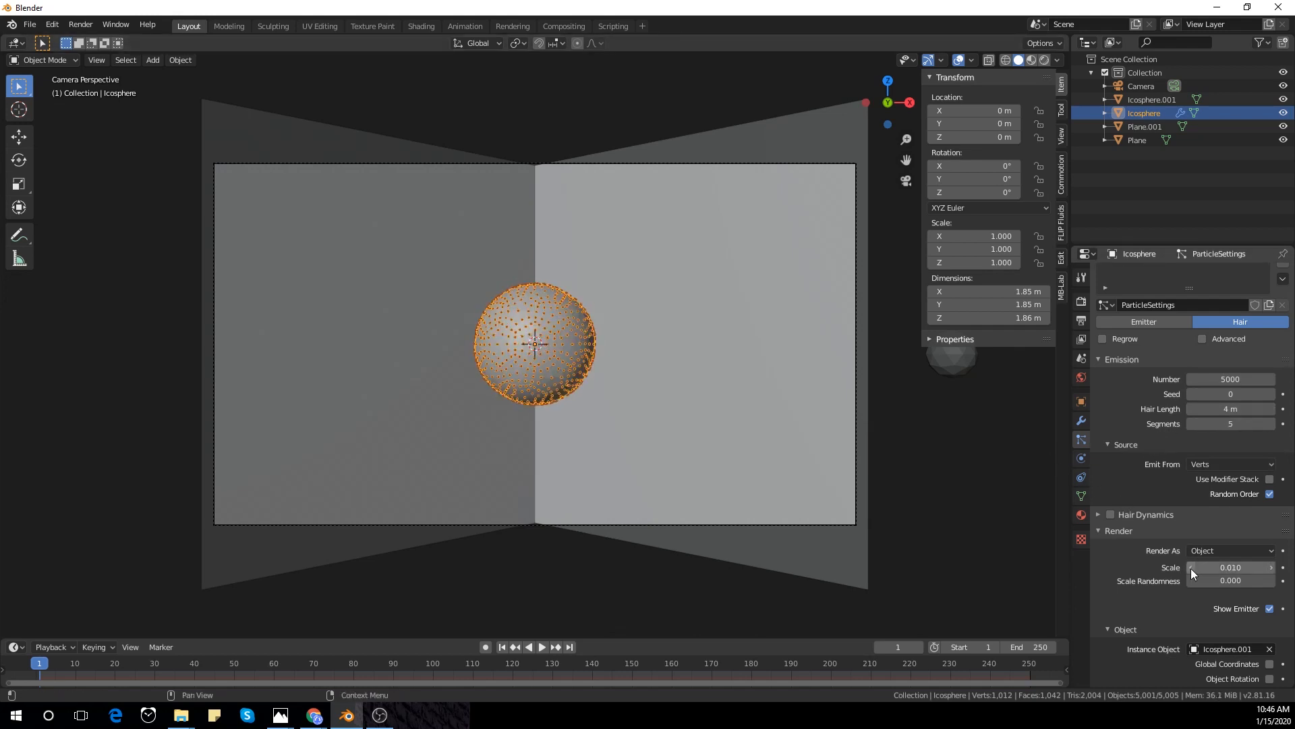
scroll(703, 381, "up", 6)
scroll(703, 381, "down", 4)
- Switch to rendered preview and give Icosphere.001 a new Emission material
left_click(704, 381)
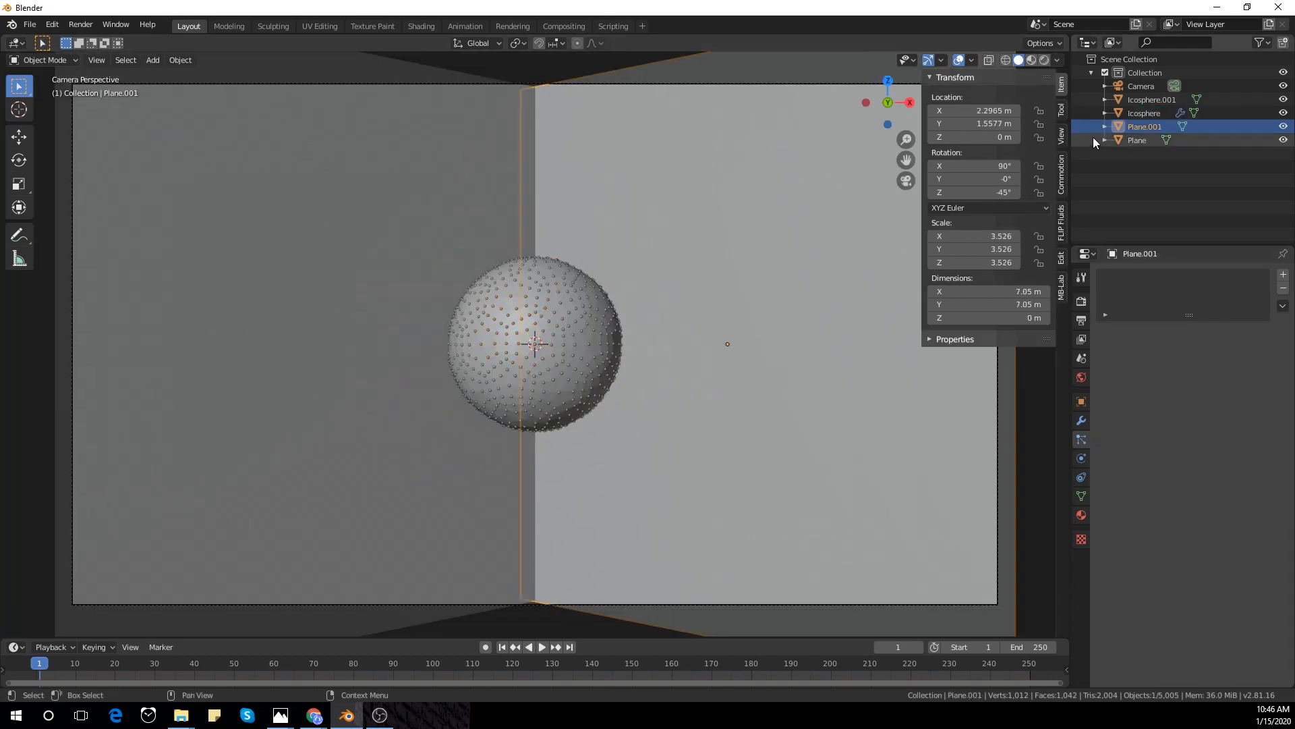
left_click(1044, 60)
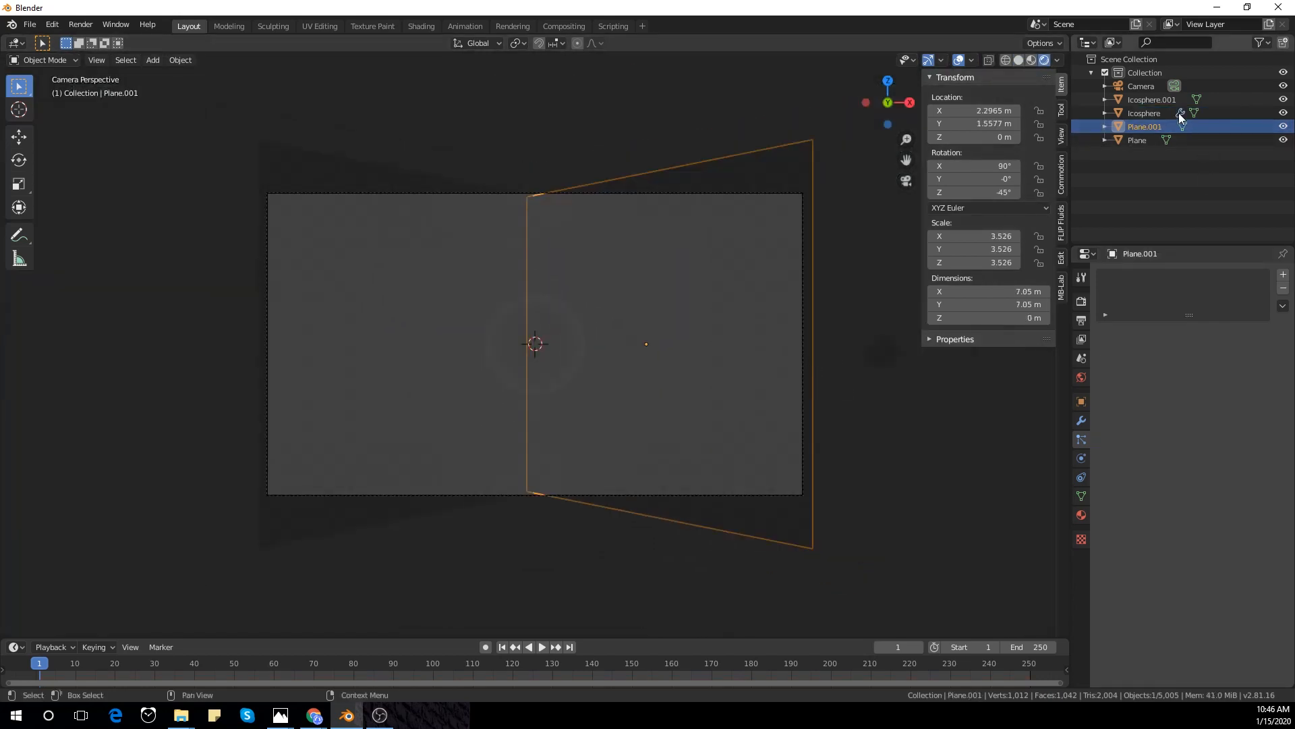
left_click(1164, 100)
left_click(1082, 516)
left_click(1153, 331)
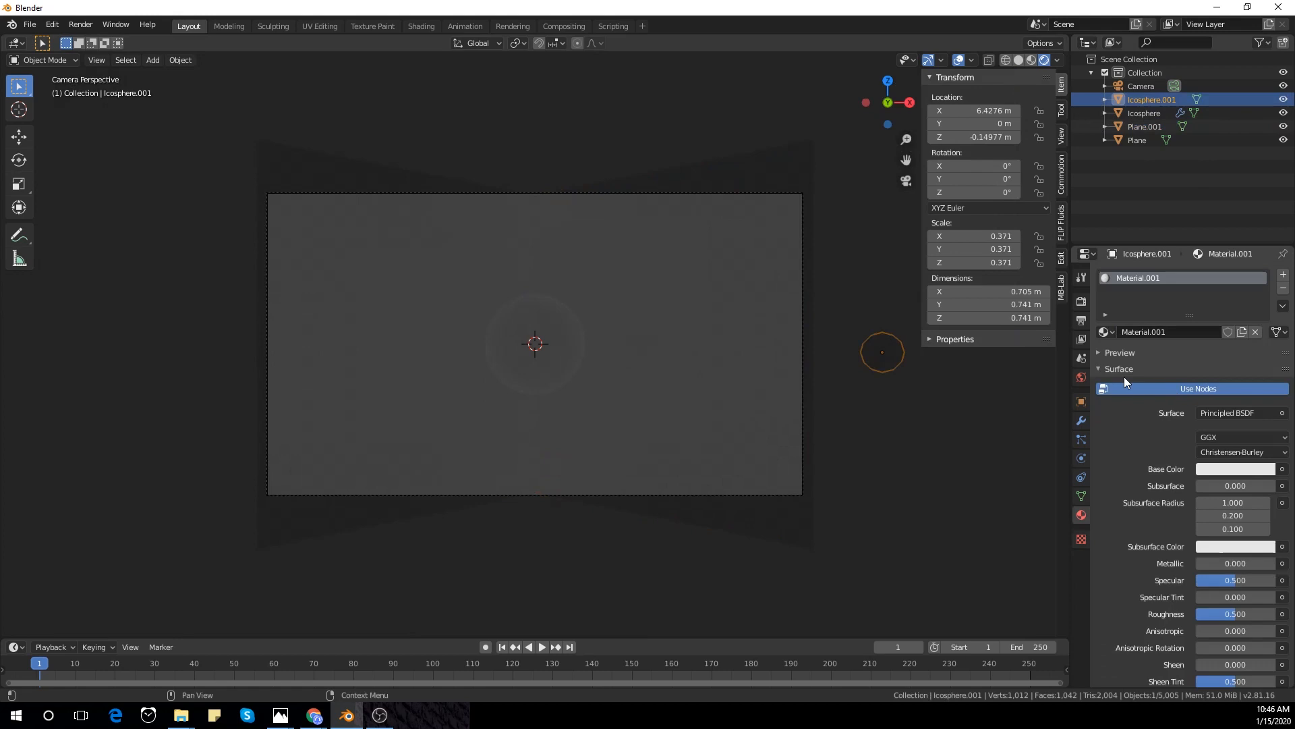
left_click(1226, 413)
left_click(1138, 144)
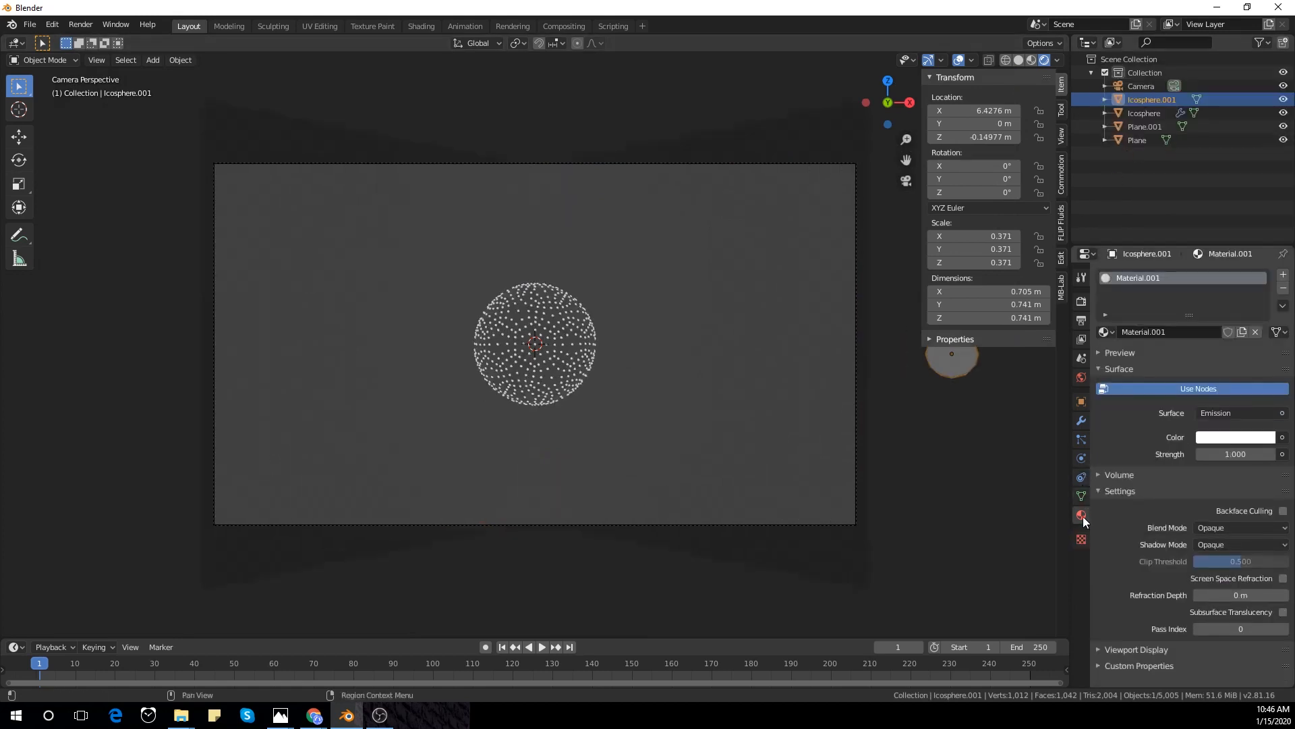
- Assign the existing metallic Material to both backdrop planes
left_click(756, 143)
left_click(1106, 331)
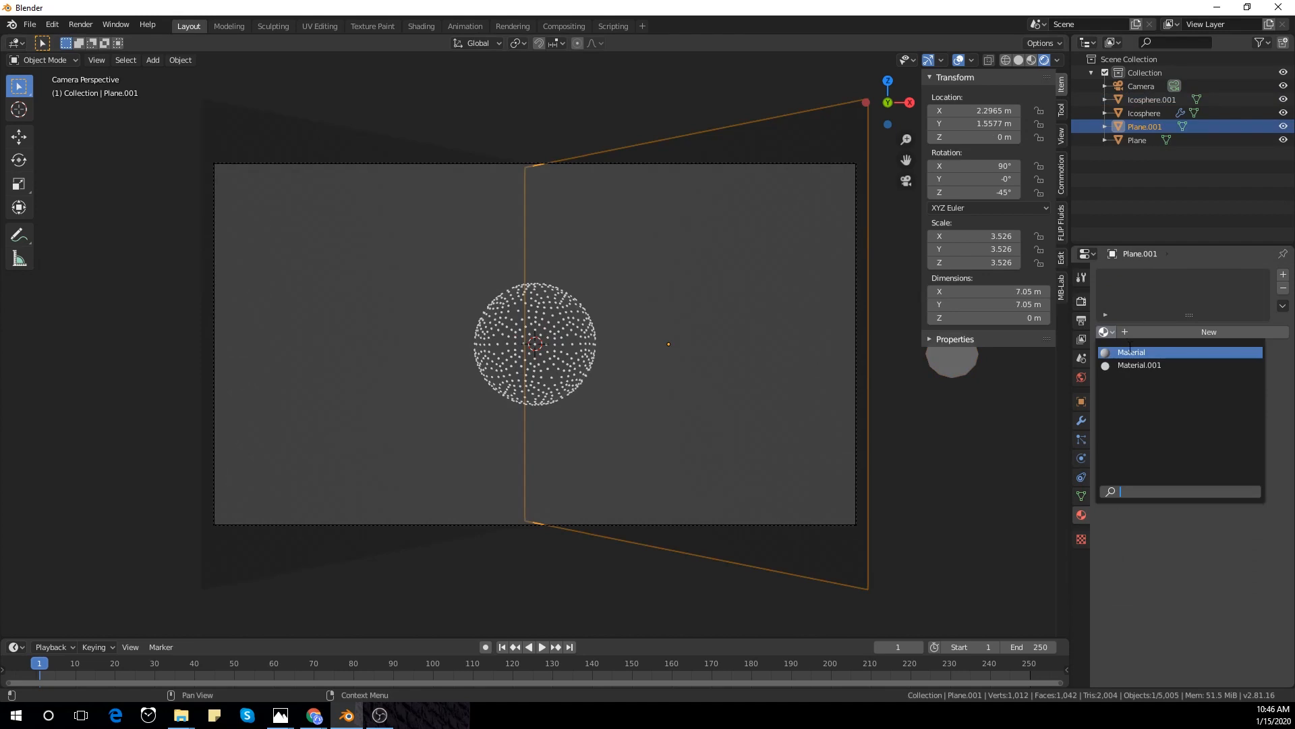
left_click(1132, 351)
scroll(1200, 591, "down", 2)
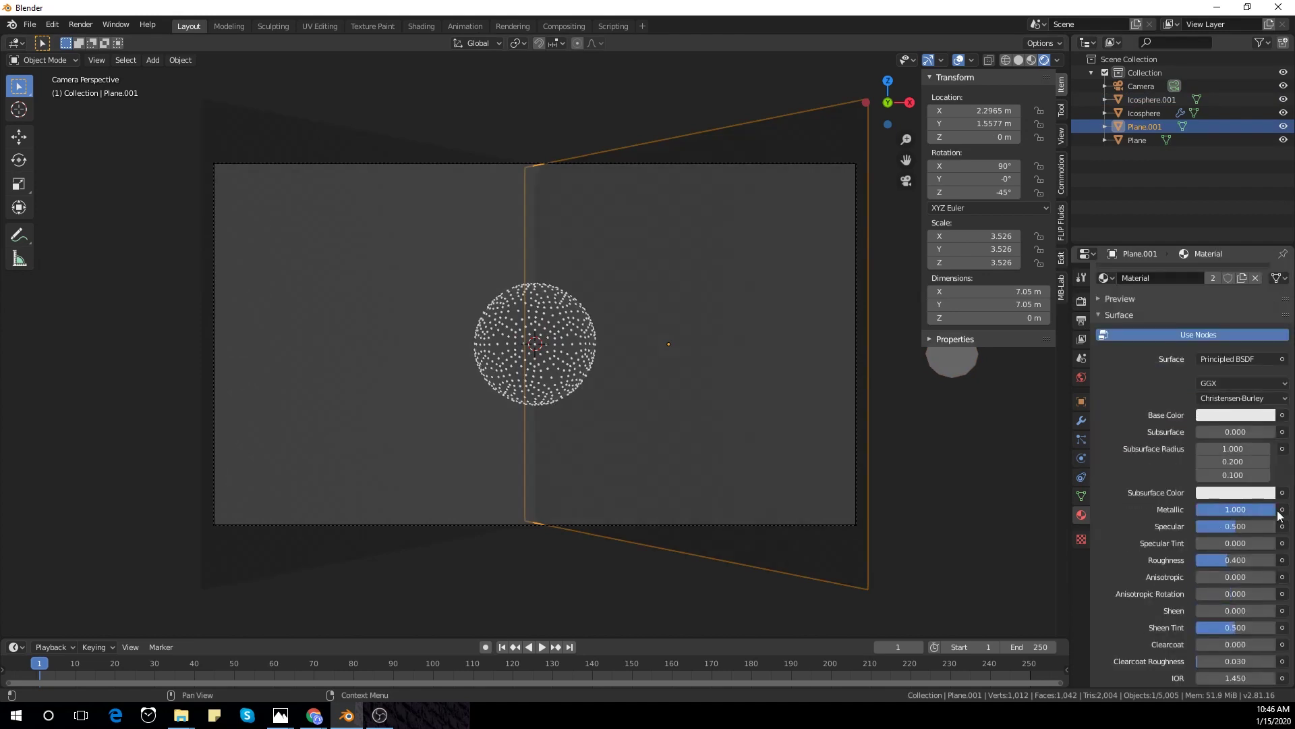
left_click(362, 269)
left_click(1105, 332)
left_click(1126, 355)
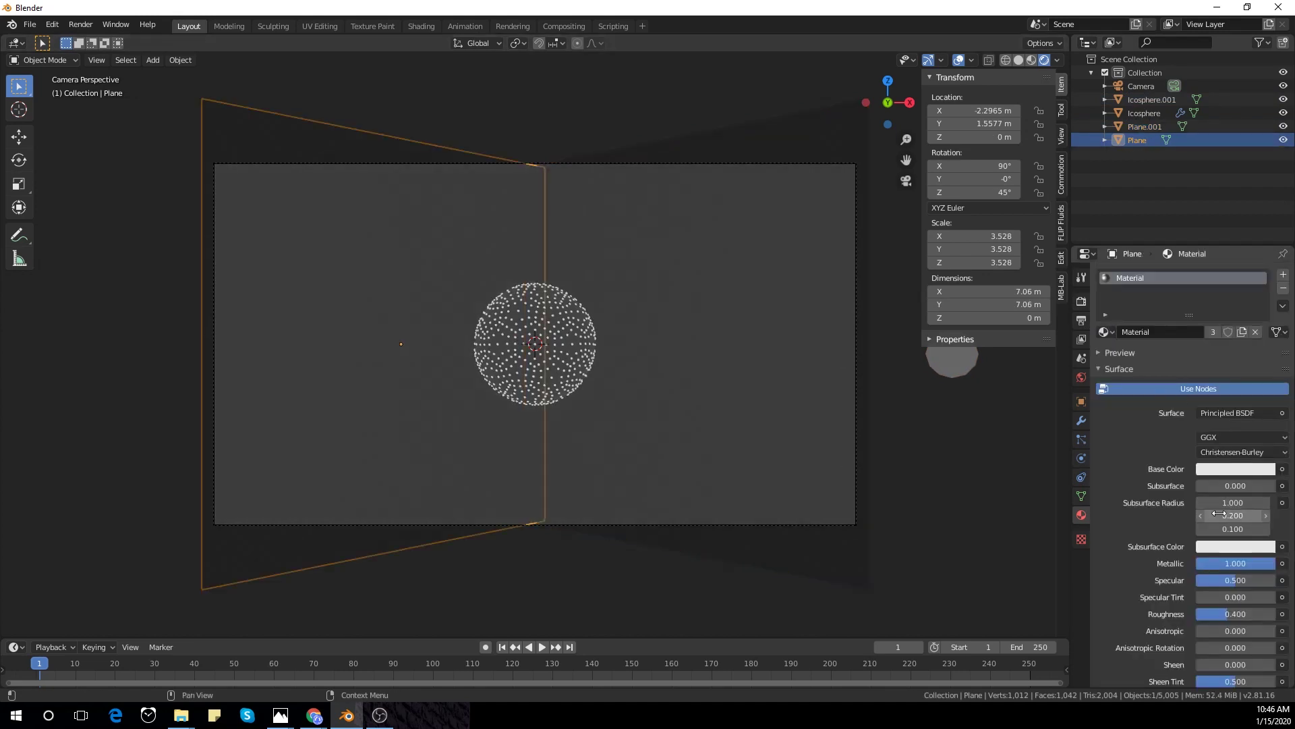
left_click(1139, 355)
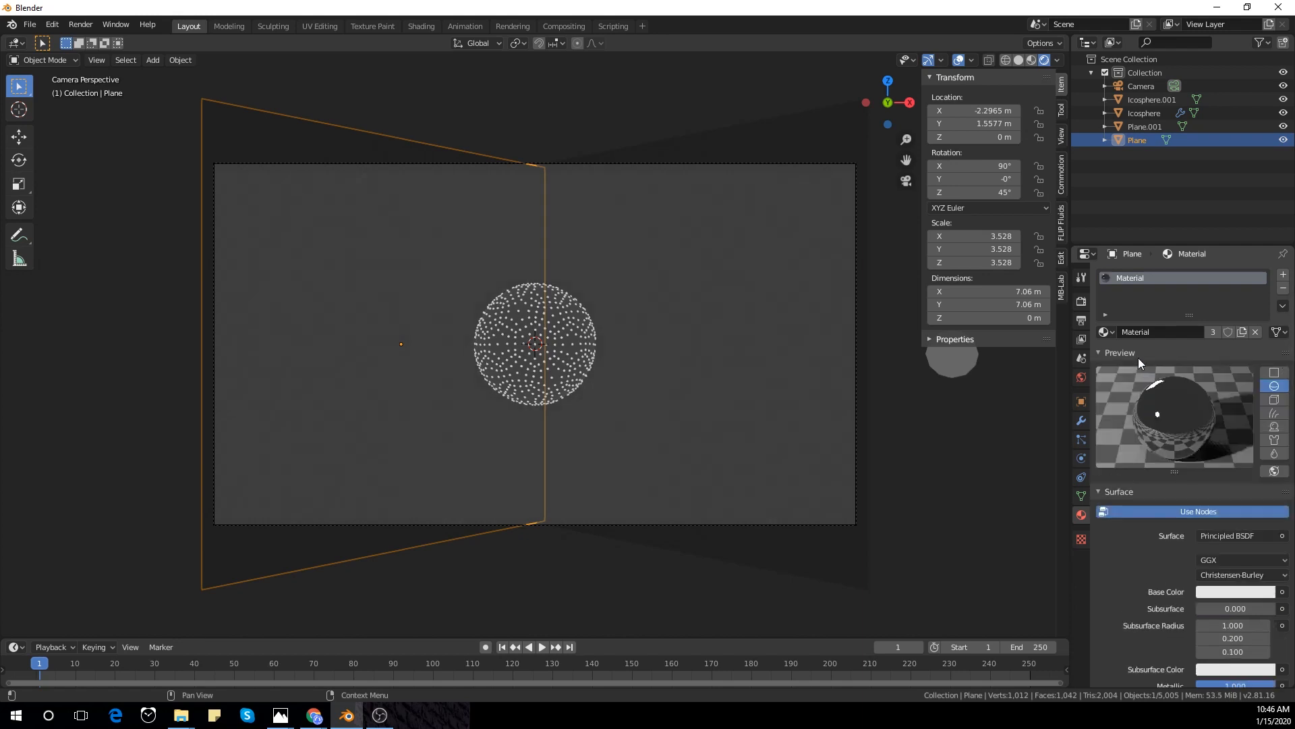
- Enable ambient occlusion, bloom and screen-space reflections with refraction in Eevee
left_click(1082, 377)
left_click(1081, 301)
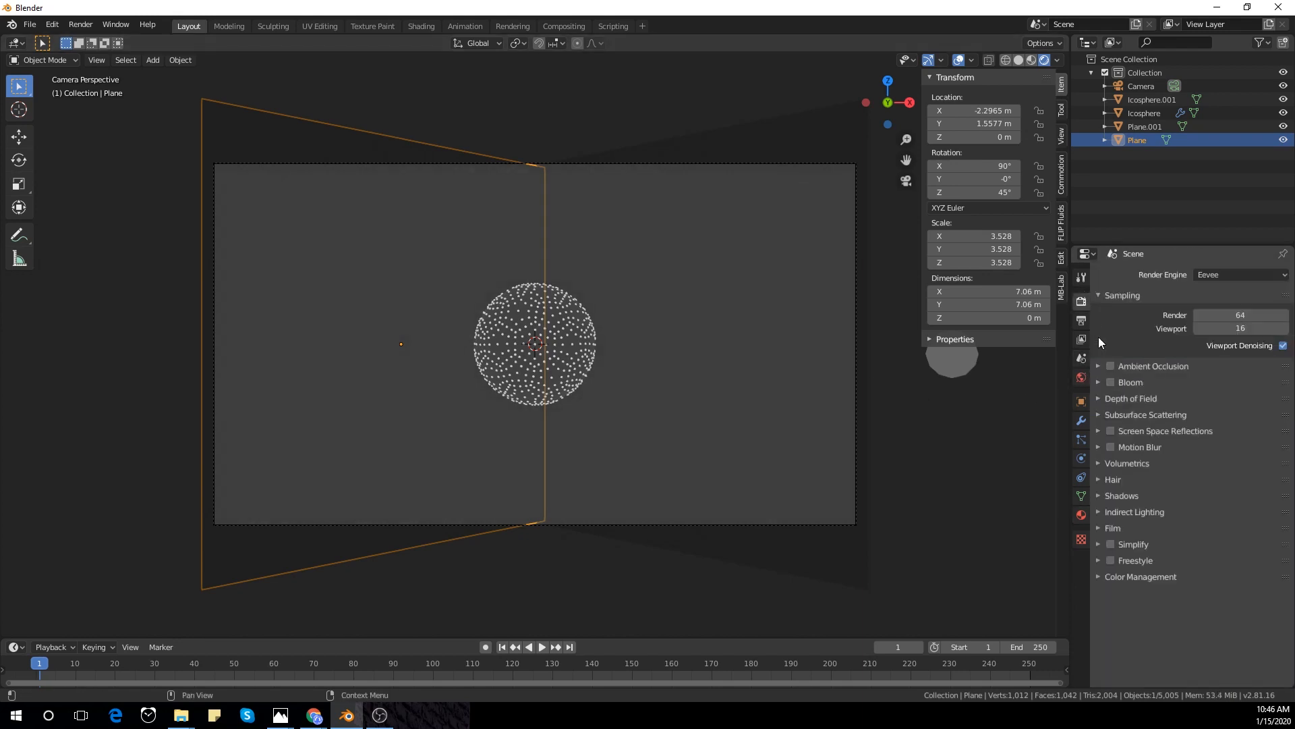
left_click(1101, 365)
left_click(1110, 431)
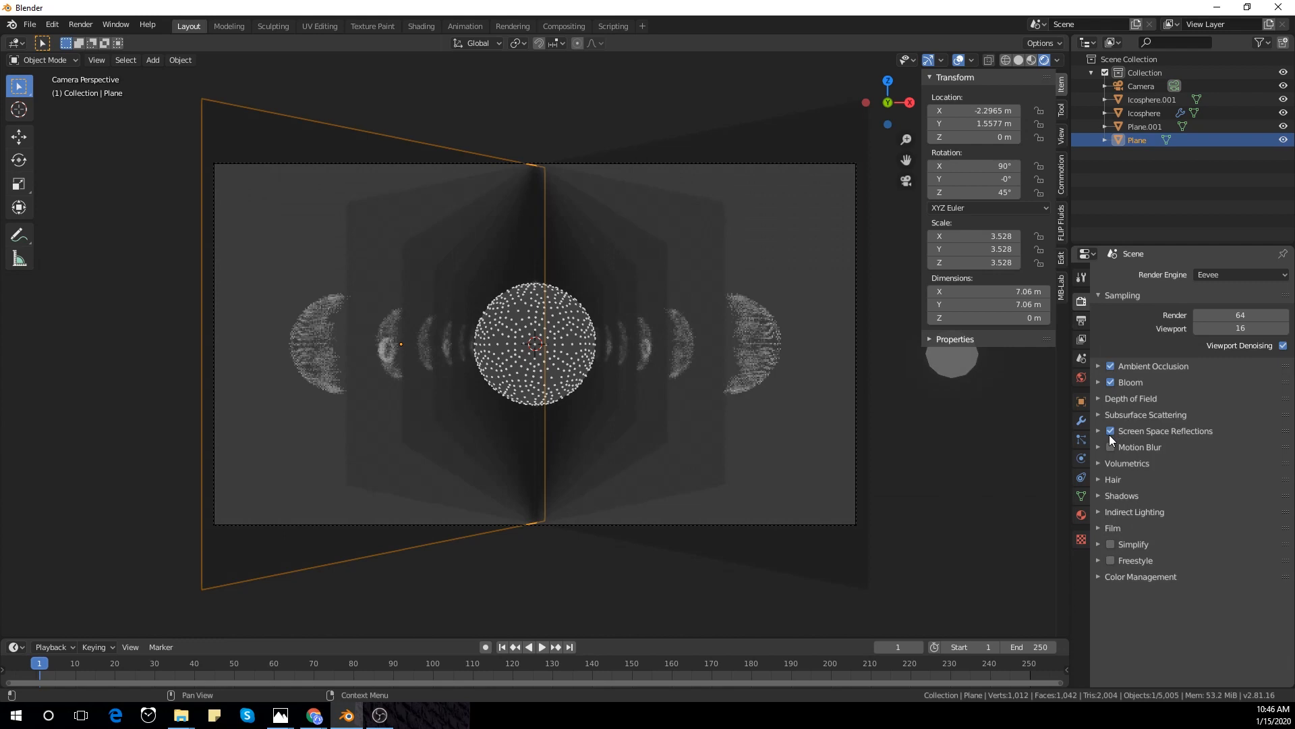
left_click(1095, 432)
left_click(1269, 450)
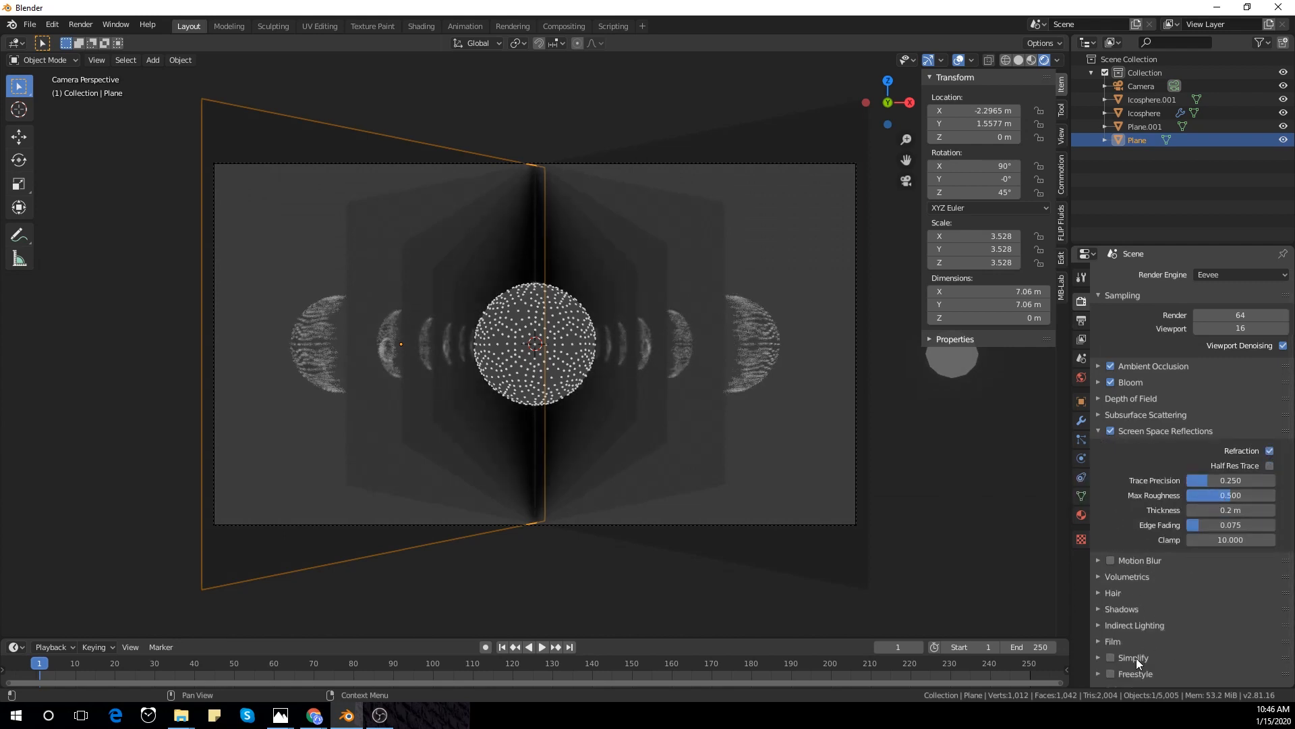
- Set the world background colour to black
left_click(1080, 377)
left_click(1230, 362)
left_click_drag(1270, 261, 1270, 335)
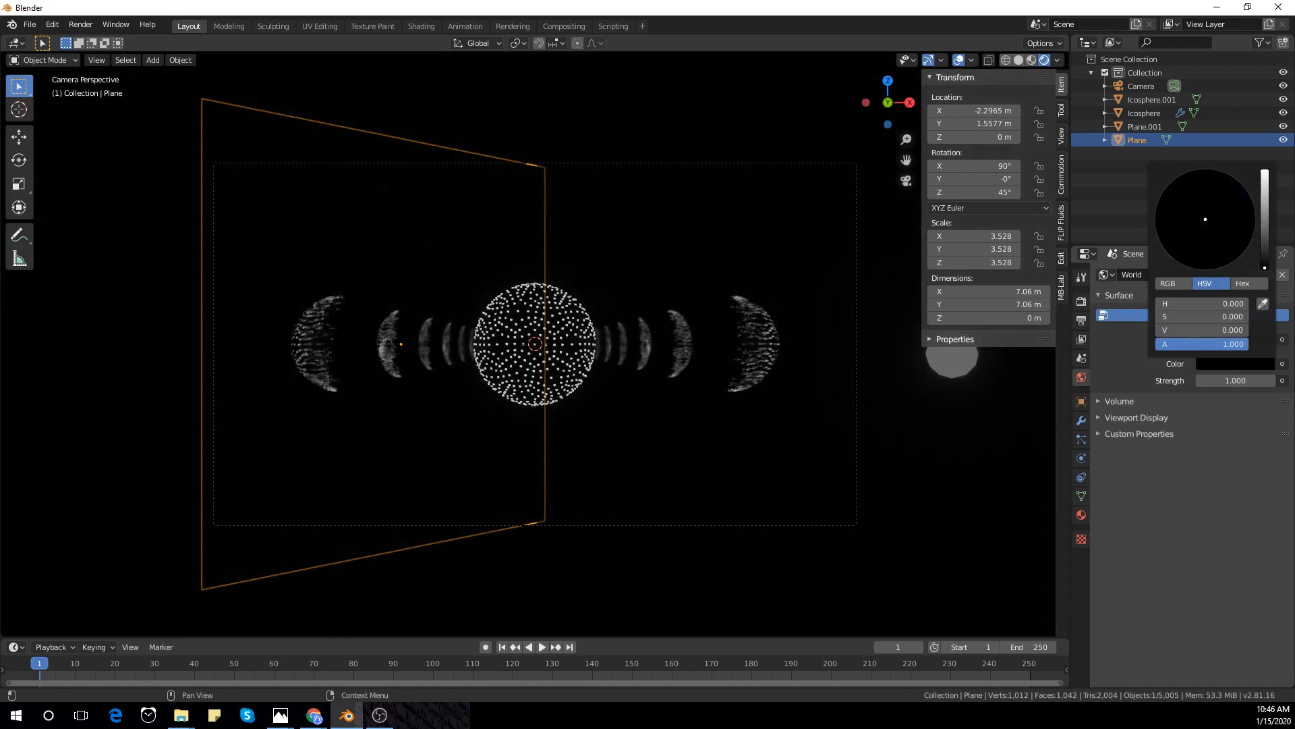
- Tint Icosphere.001's emission light blue at strength 5 and hide the sidebar
left_click(952, 360)
left_click(1081, 515)
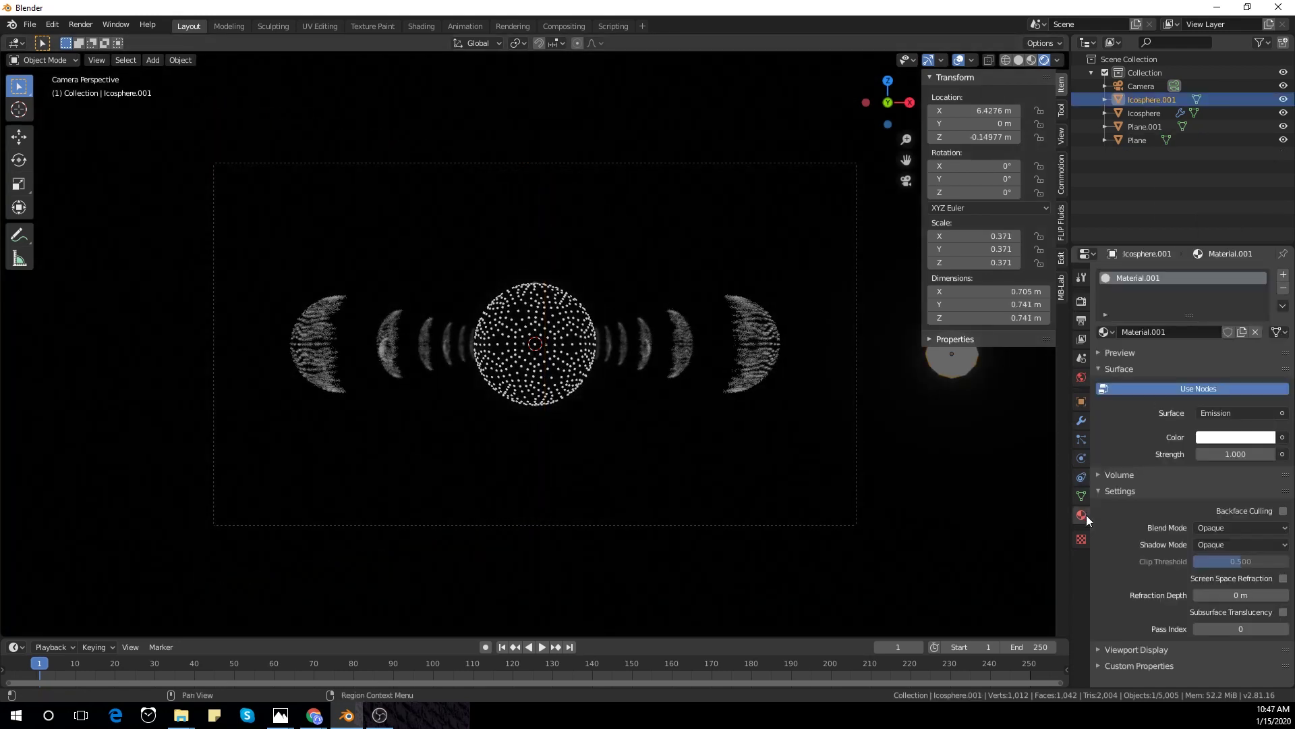
left_click(1235, 436)
left_click(1212, 283)
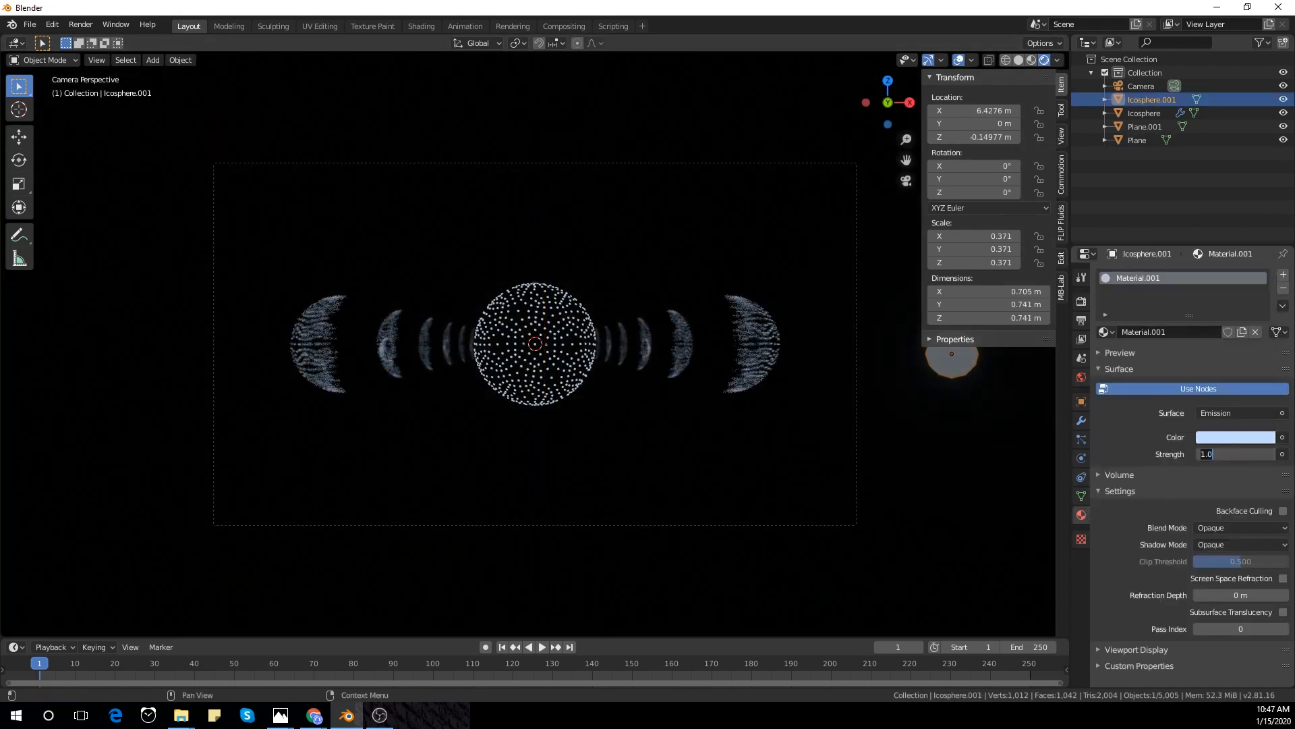
left_click_drag(1235, 454, 1274, 453)
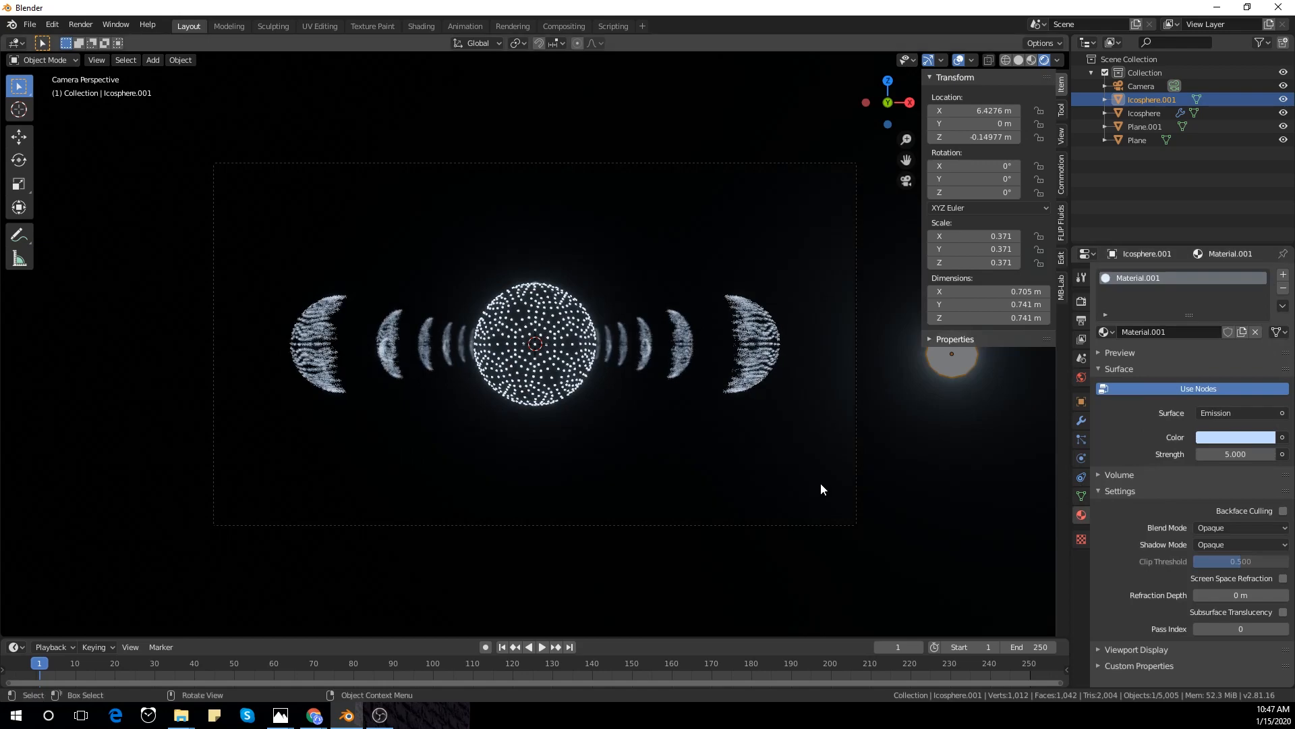
key("n")
scroll(821, 487, "down", 1)
- Add a Displace modifier above the particles and a level-2 subdivision shown at level 1
left_click(563, 329)
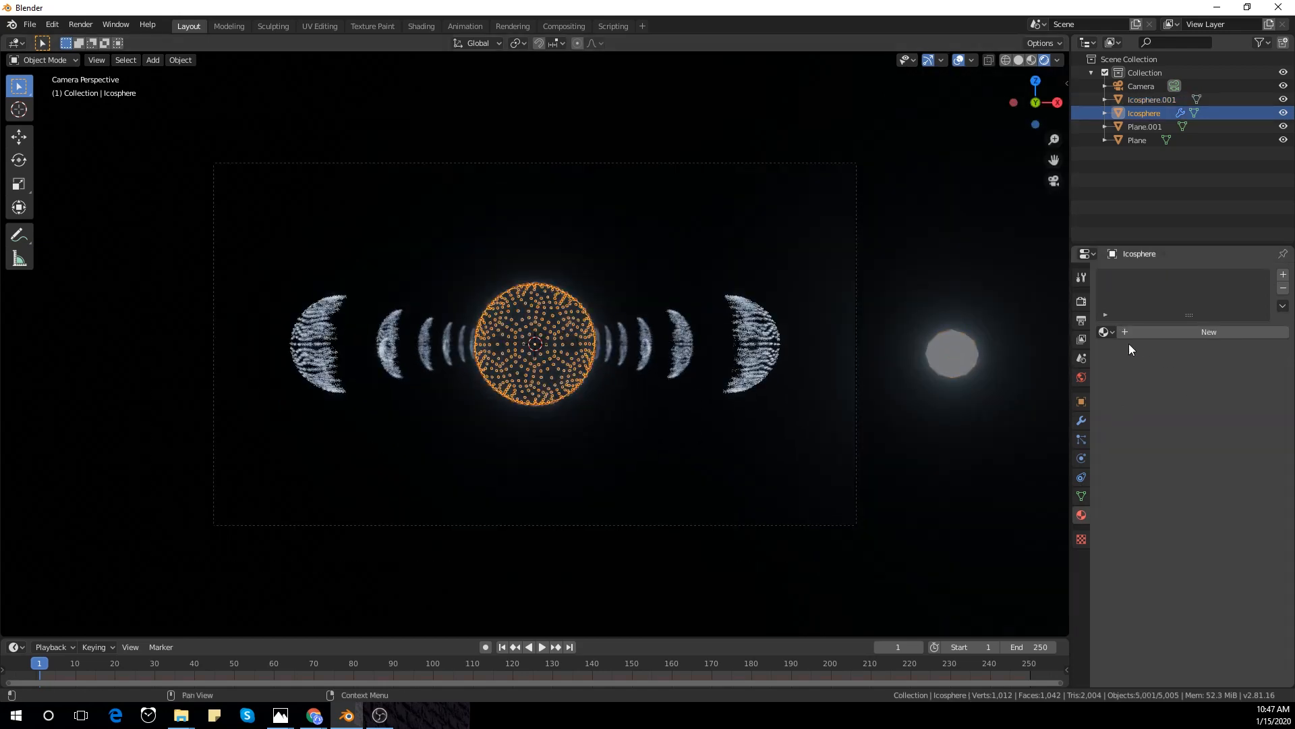
left_click(1082, 420)
left_click(1187, 275)
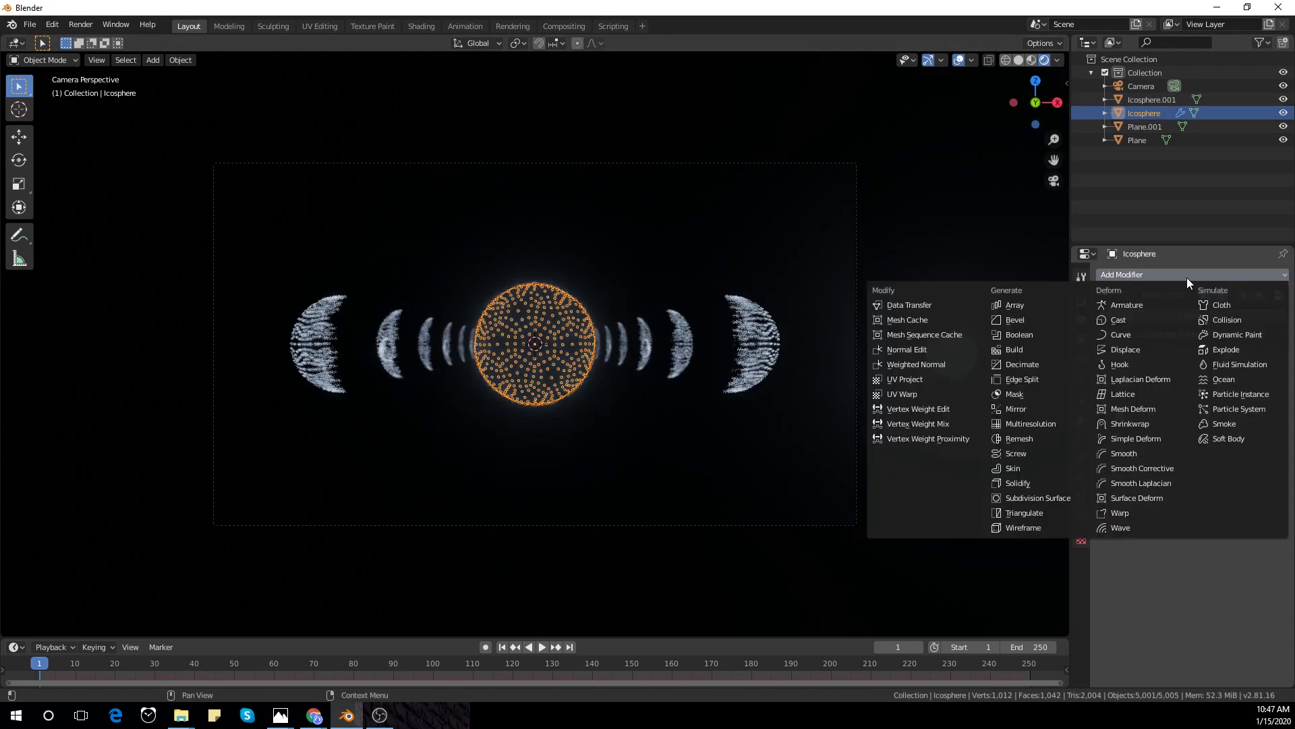
left_click(1149, 351)
left_click(1244, 362)
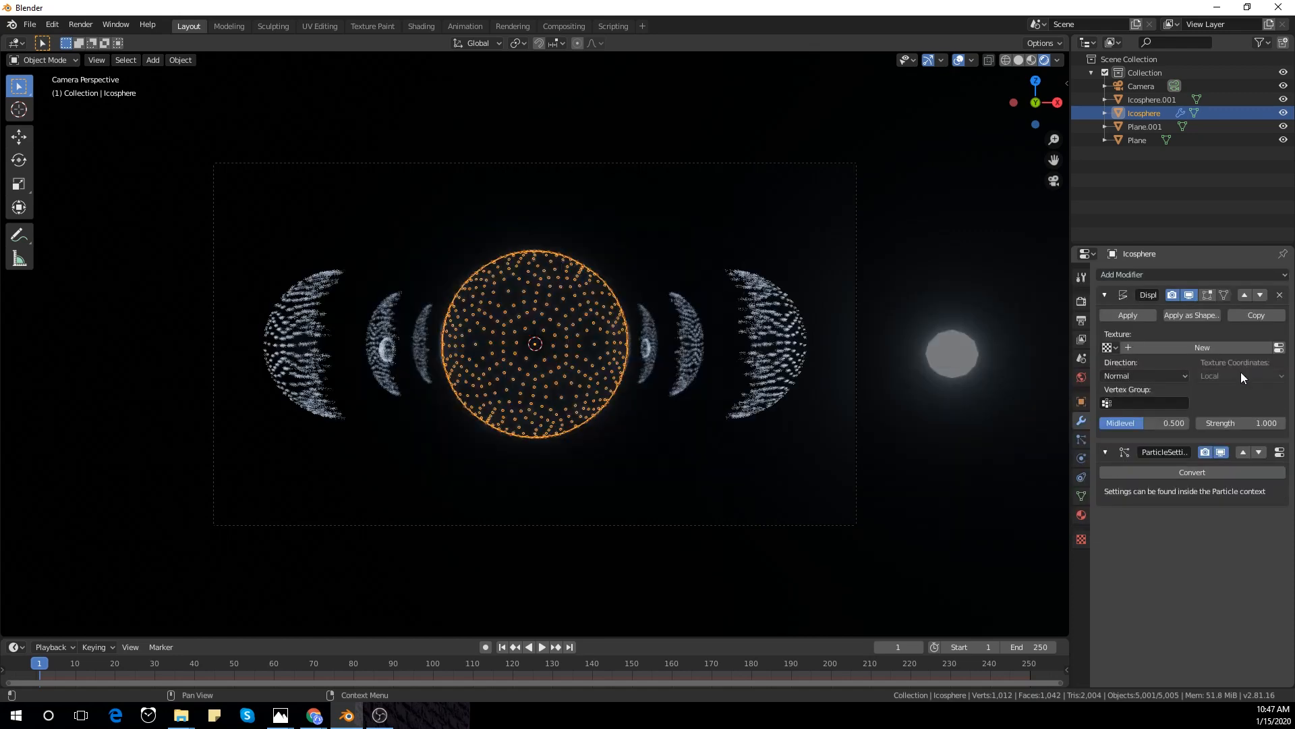
key("ctrl+2")
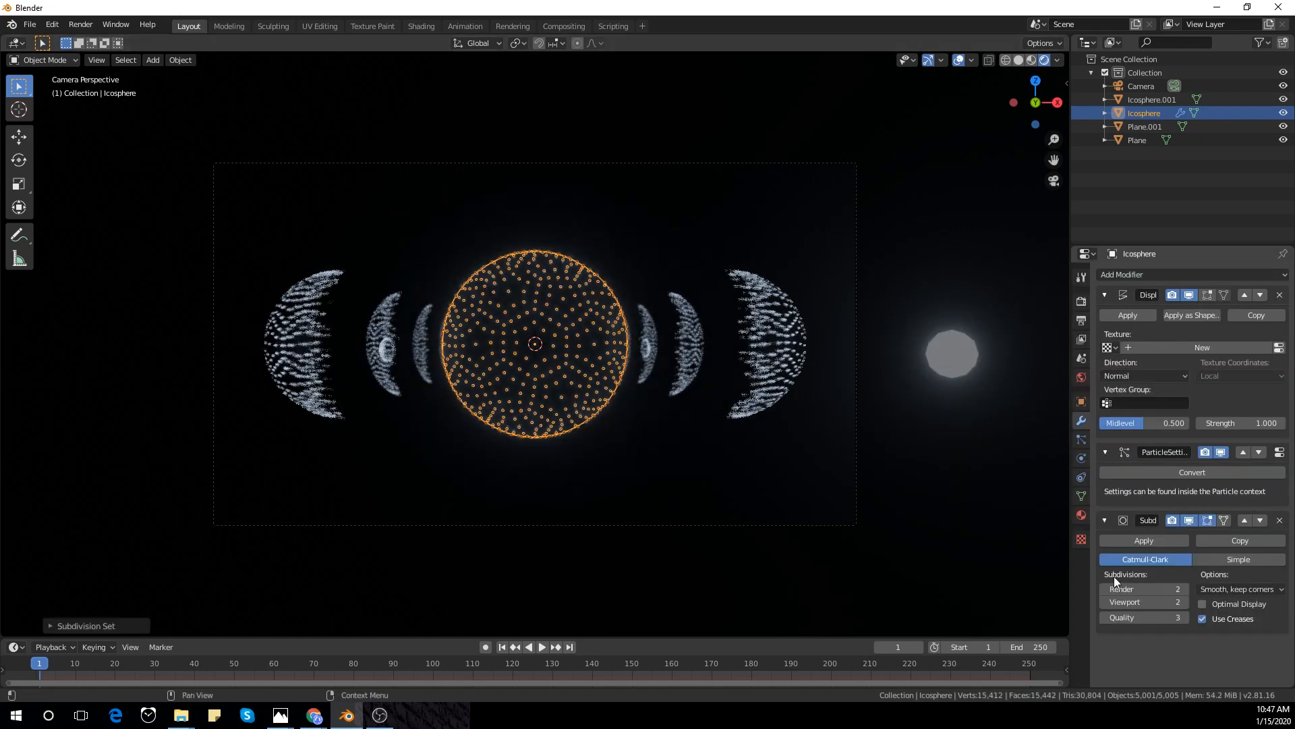
left_click(1103, 602)
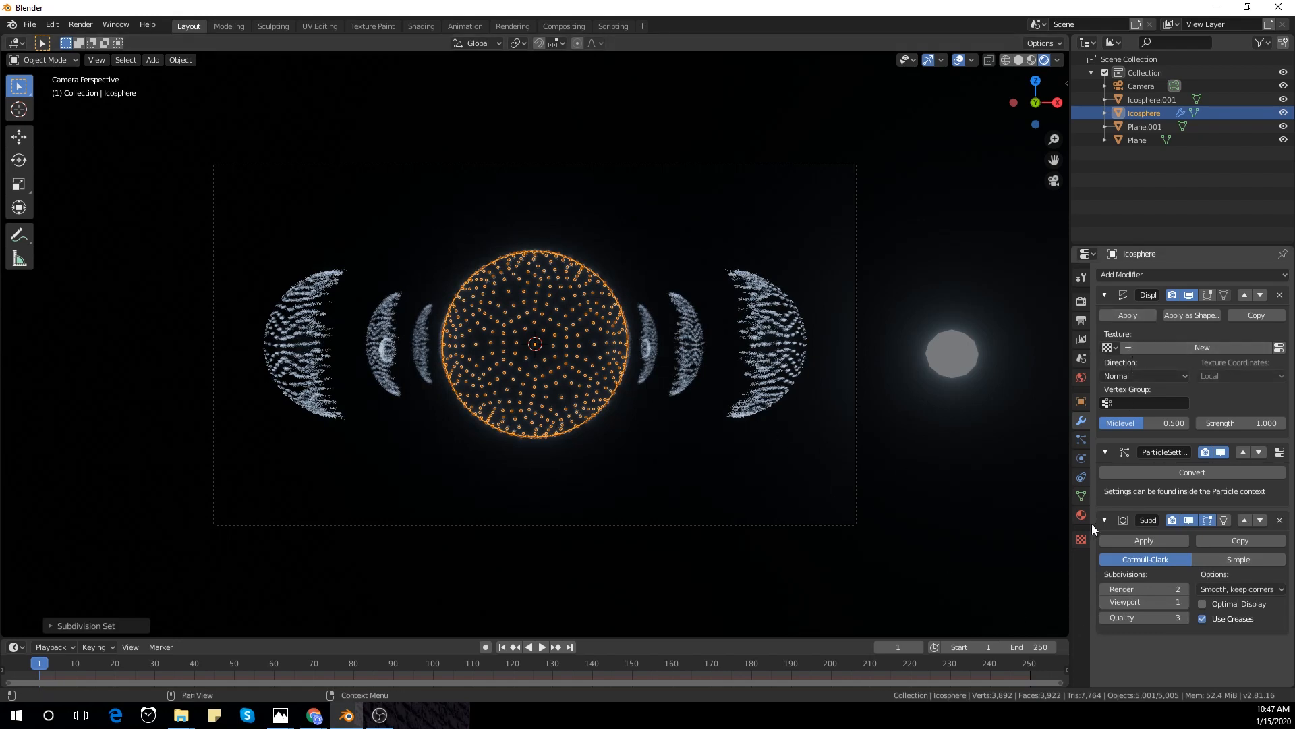
- Create a new Wood texture for the displacement and view it in solid shading
left_click(1081, 539)
left_click(1175, 295)
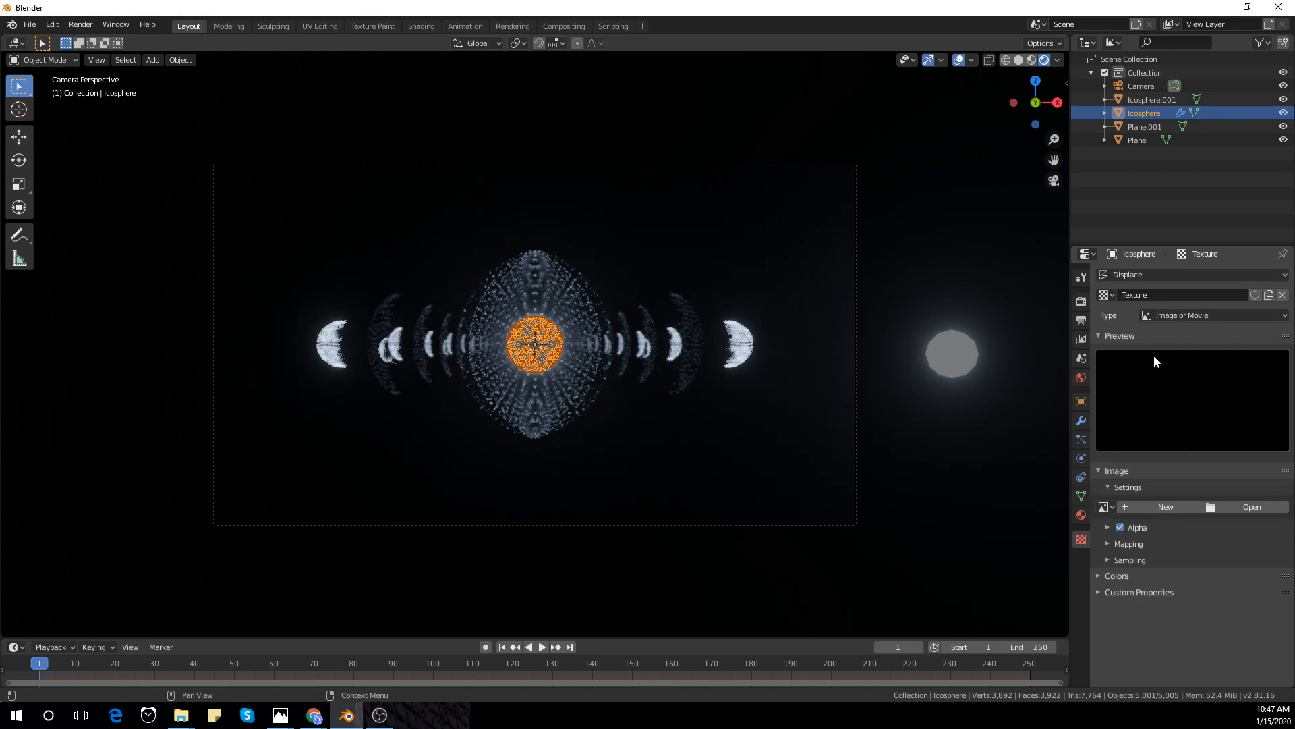
left_click(1184, 317)
left_click(1191, 491)
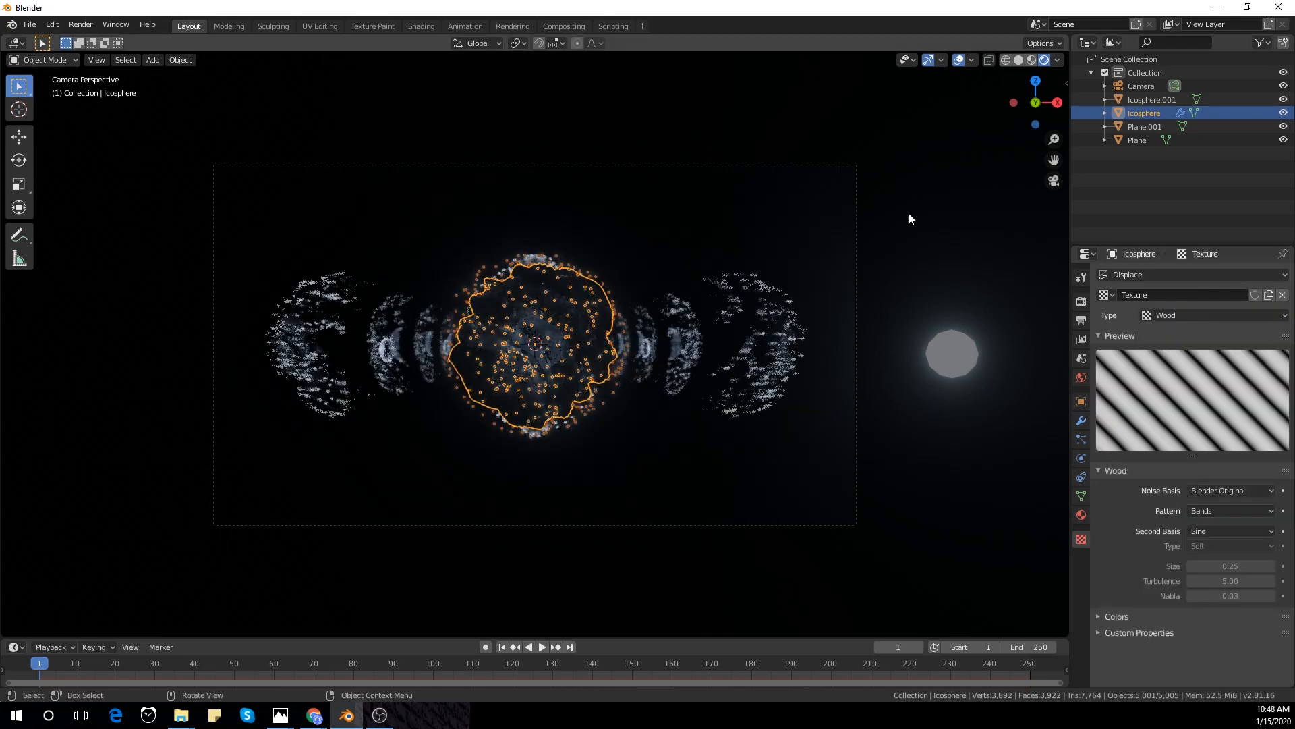
left_click(1019, 61)
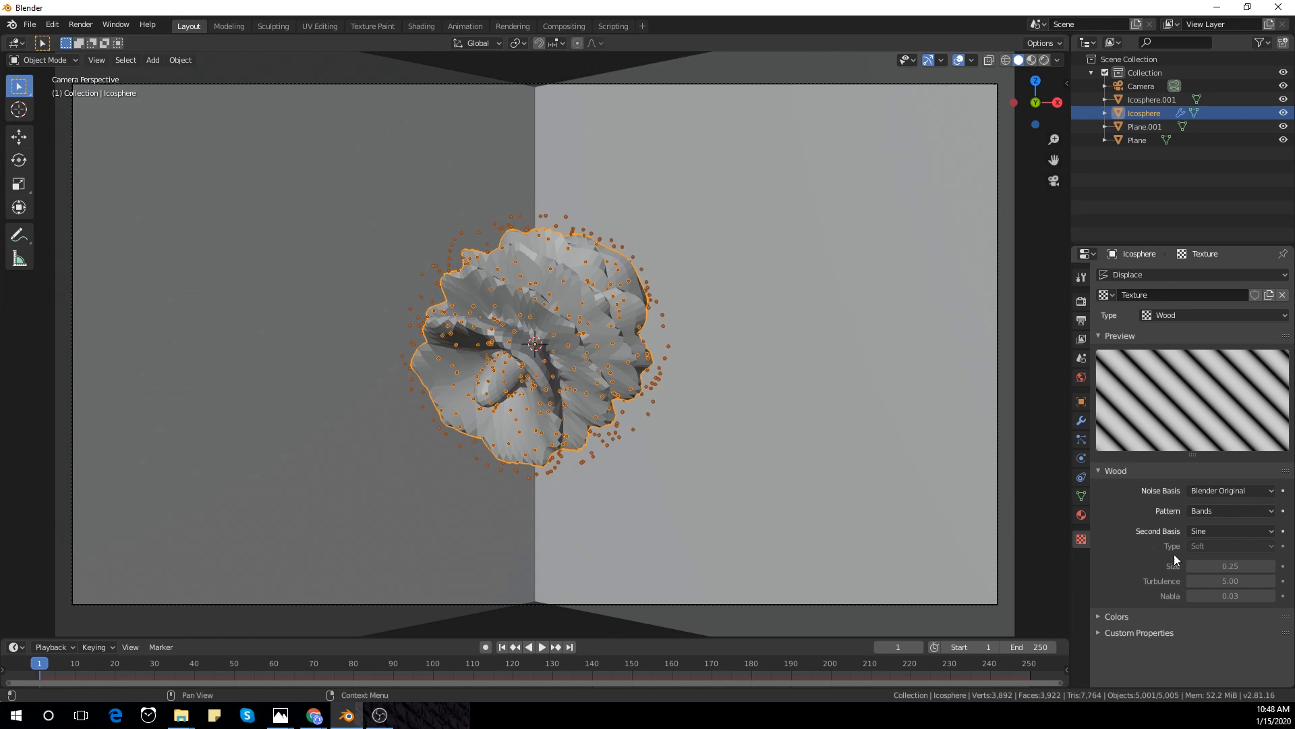
- Apply the subdivision, shade the icosphere smooth, then add and apply another subdivision
left_click(1079, 421)
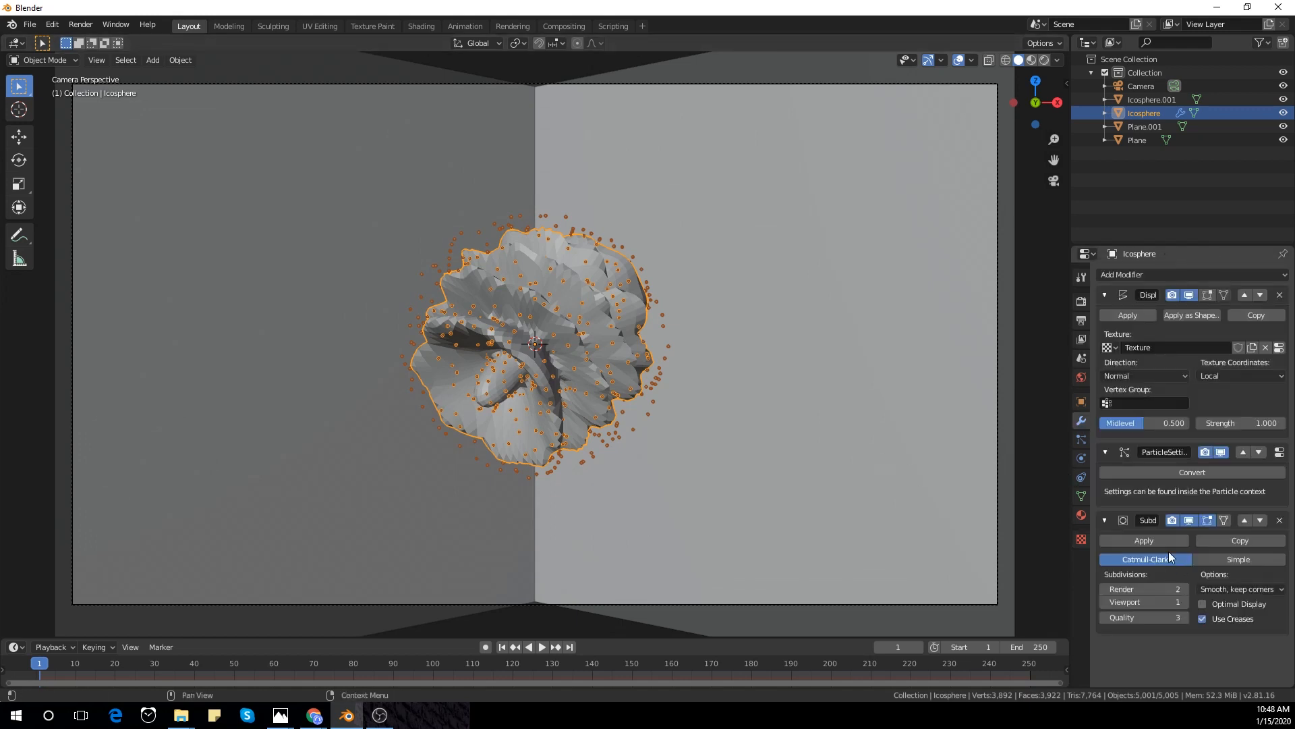
left_click(1164, 545)
right_click(577, 356)
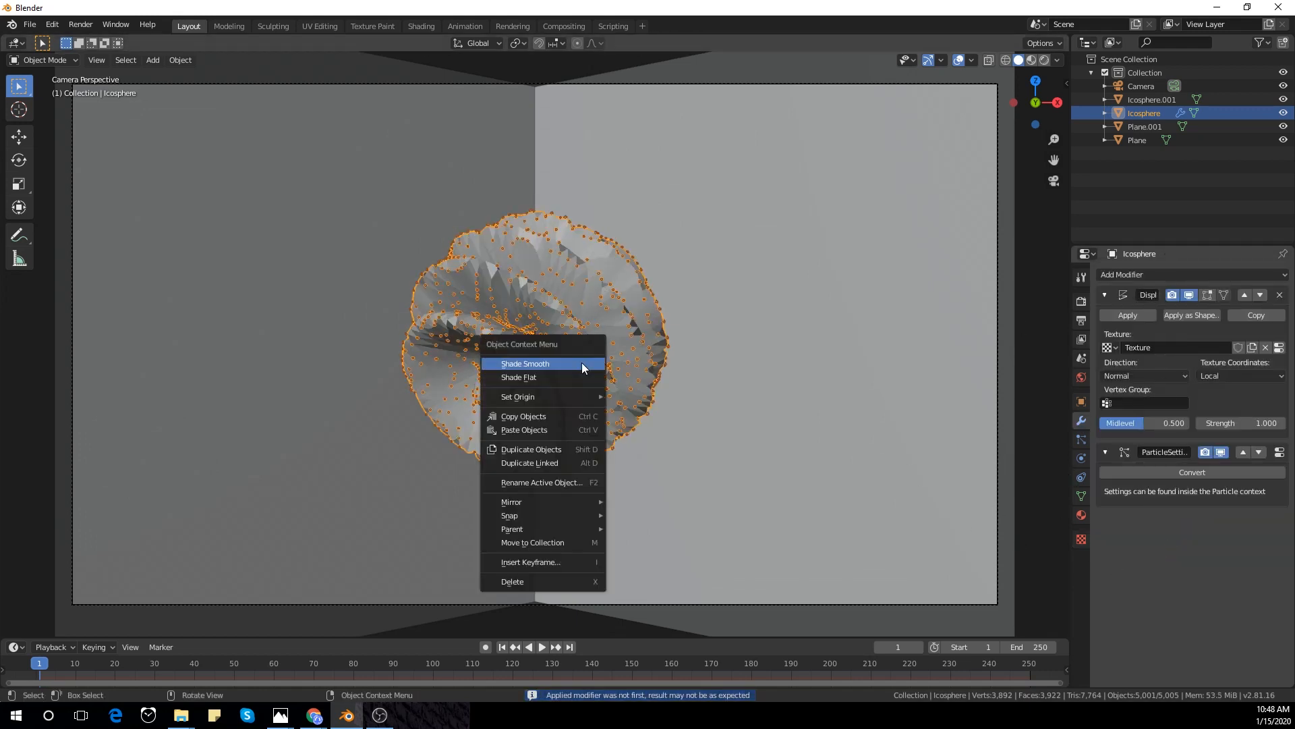
left_click(579, 359)
left_click(1181, 273)
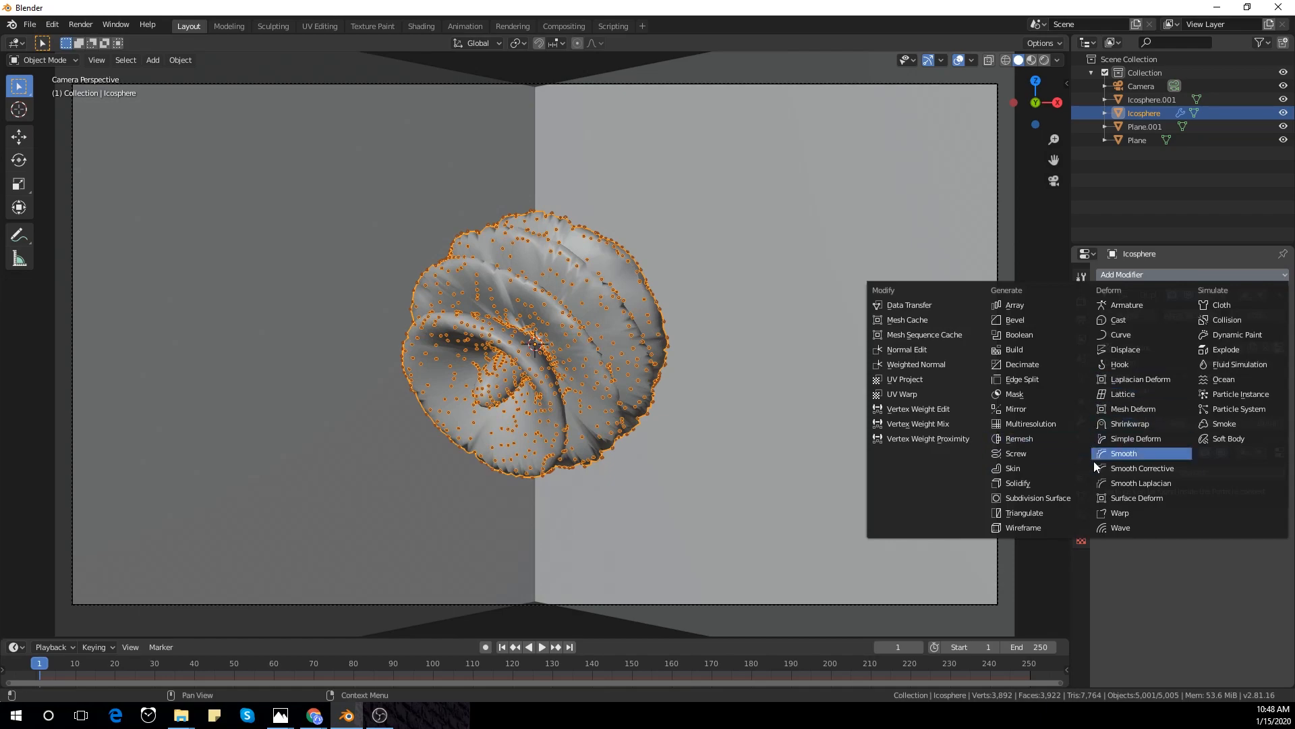
left_click(1074, 498)
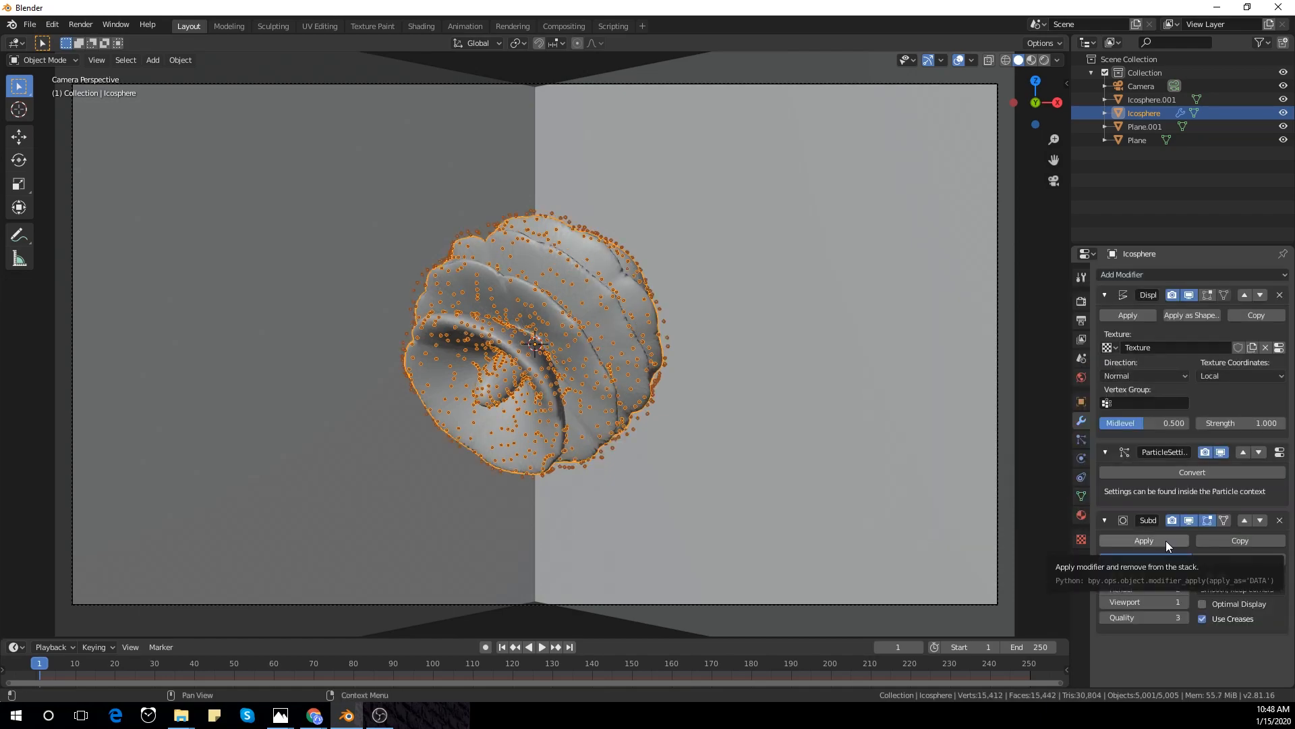
left_click(1144, 540)
middle_click_drag(813, 446, 673, 400)
scroll(673, 399, "up", 5)
key("KP_0")
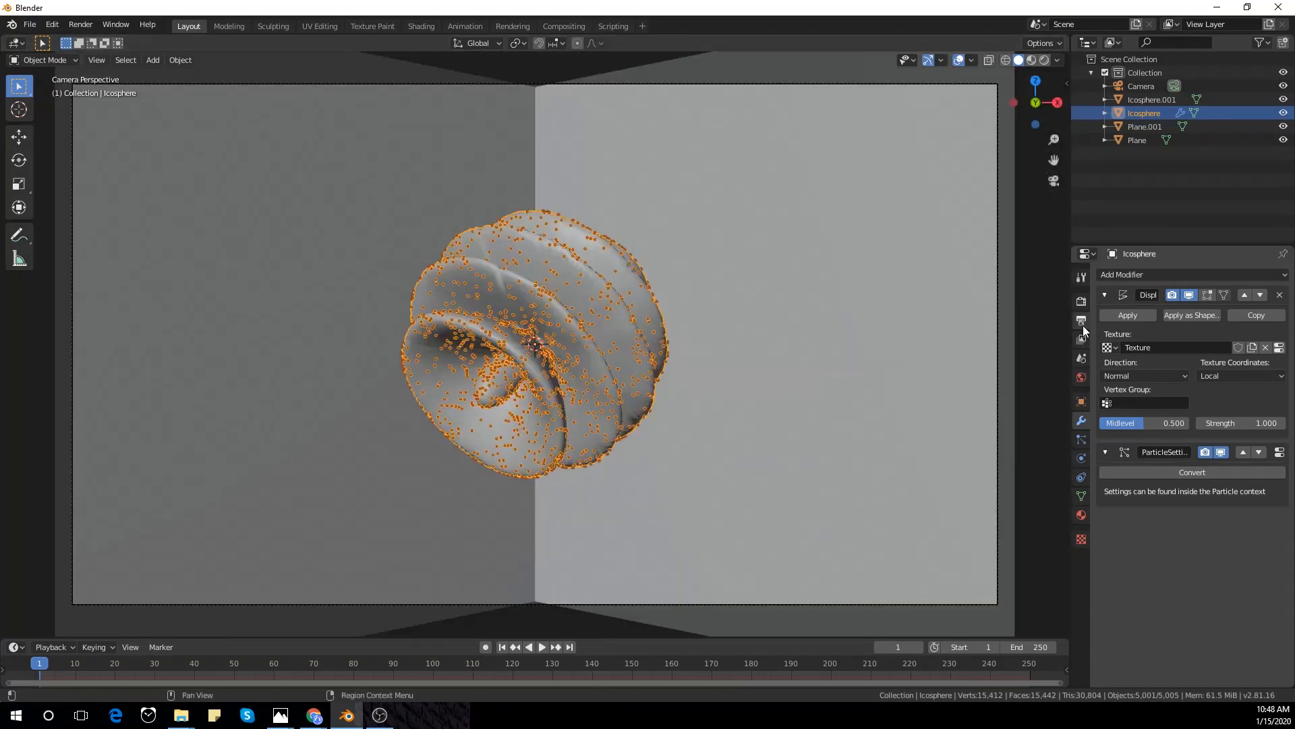
- Raise the particle count to 10000 then 50000 and preview it rendered
left_click(1081, 439)
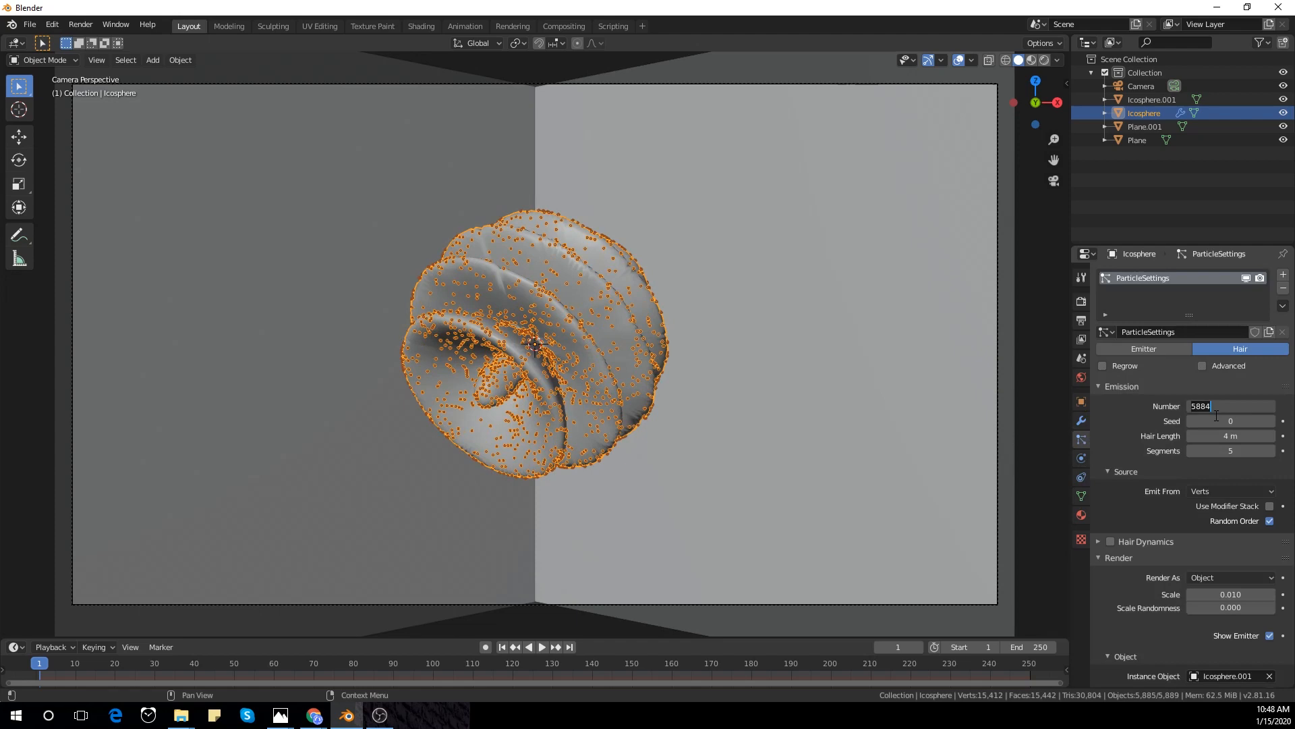
key("Return")
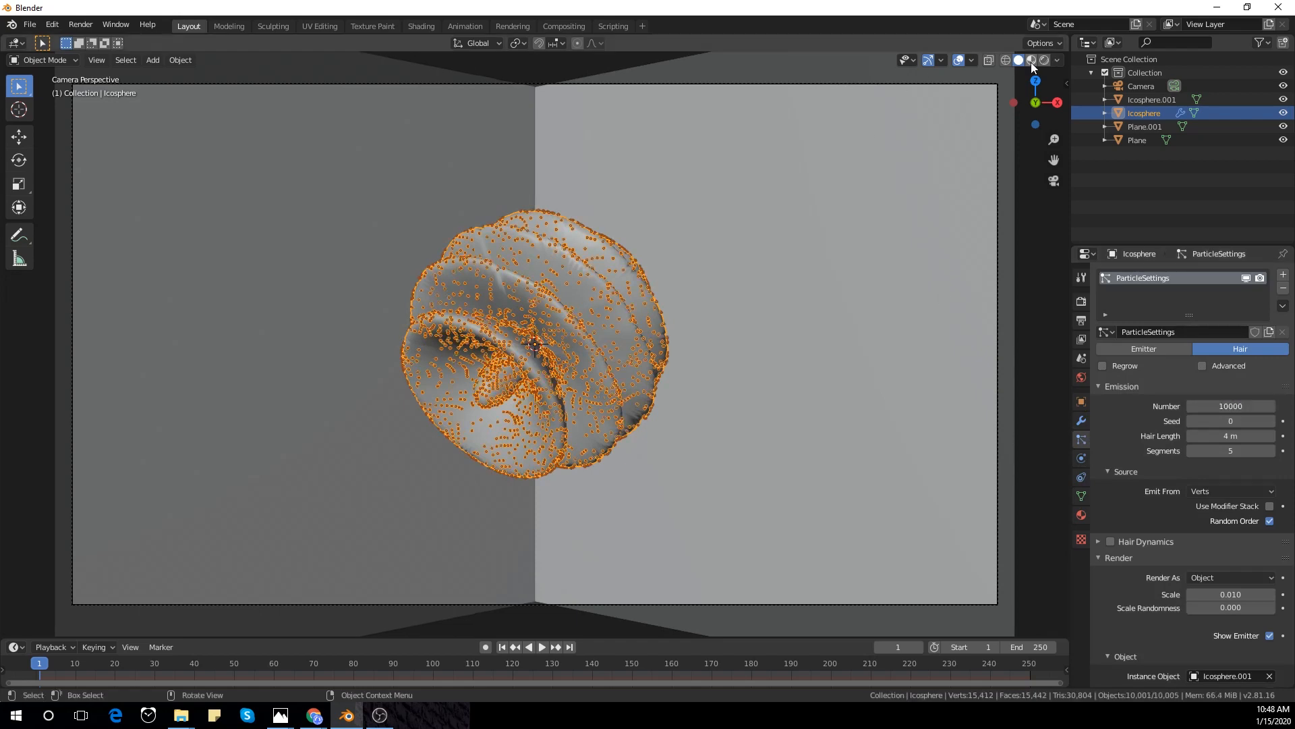
left_click(1031, 61)
left_click(612, 328)
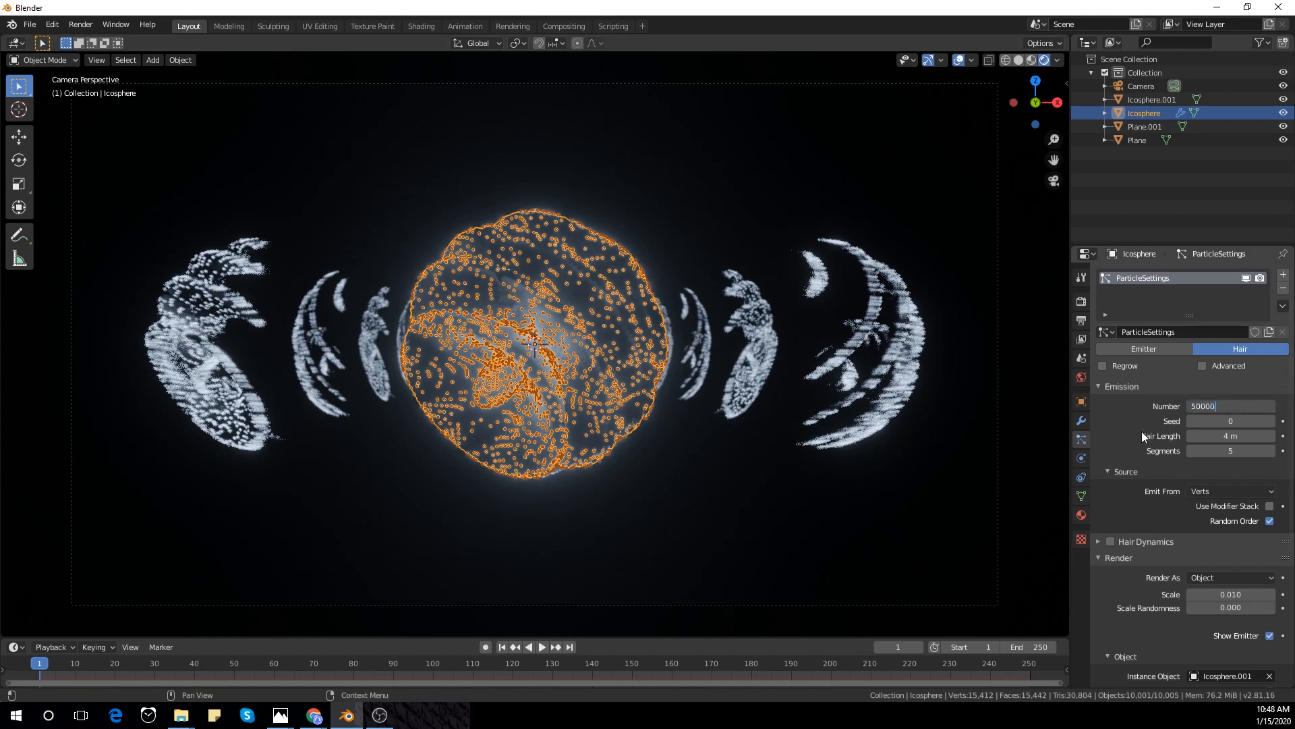
key("Return")
- Select the Icosphere.001 dot object and begin scaling it down
left_click(816, 498)
left_click(624, 322)
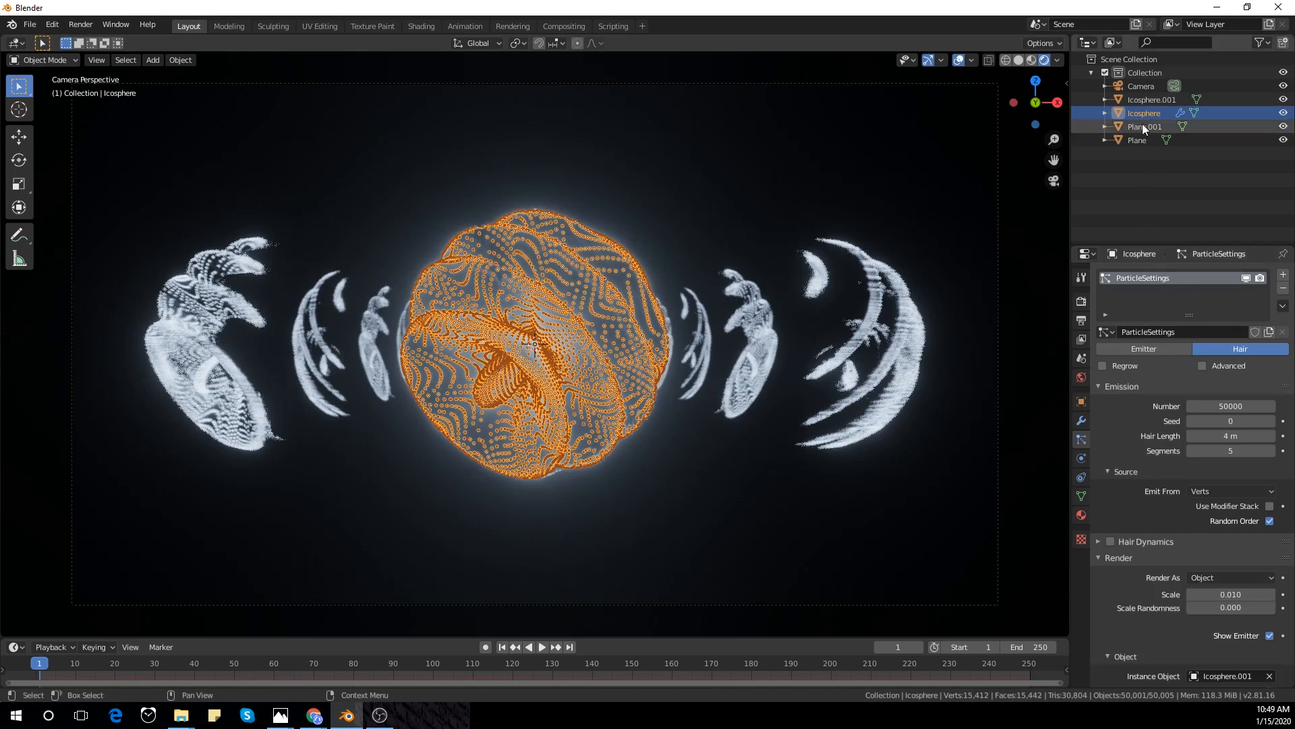
left_click(1152, 99)
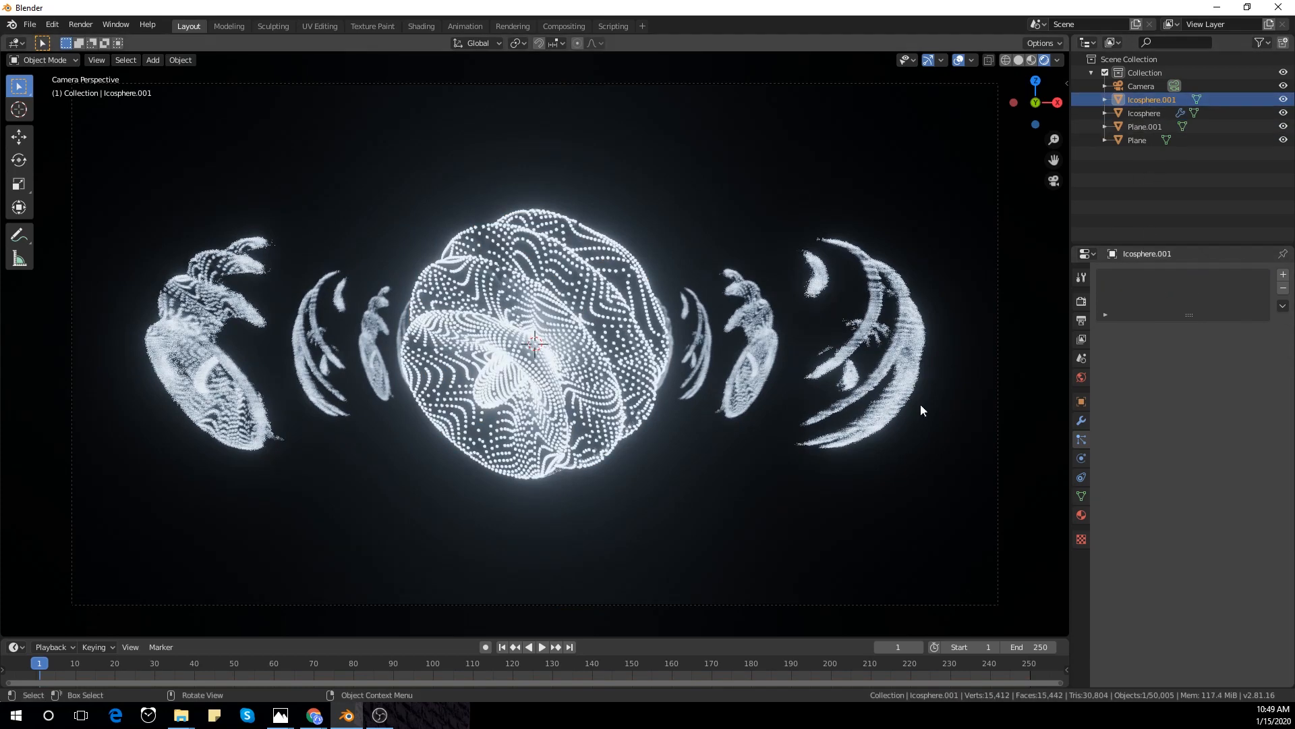
scroll(940, 538, "down", 2)
key("s")
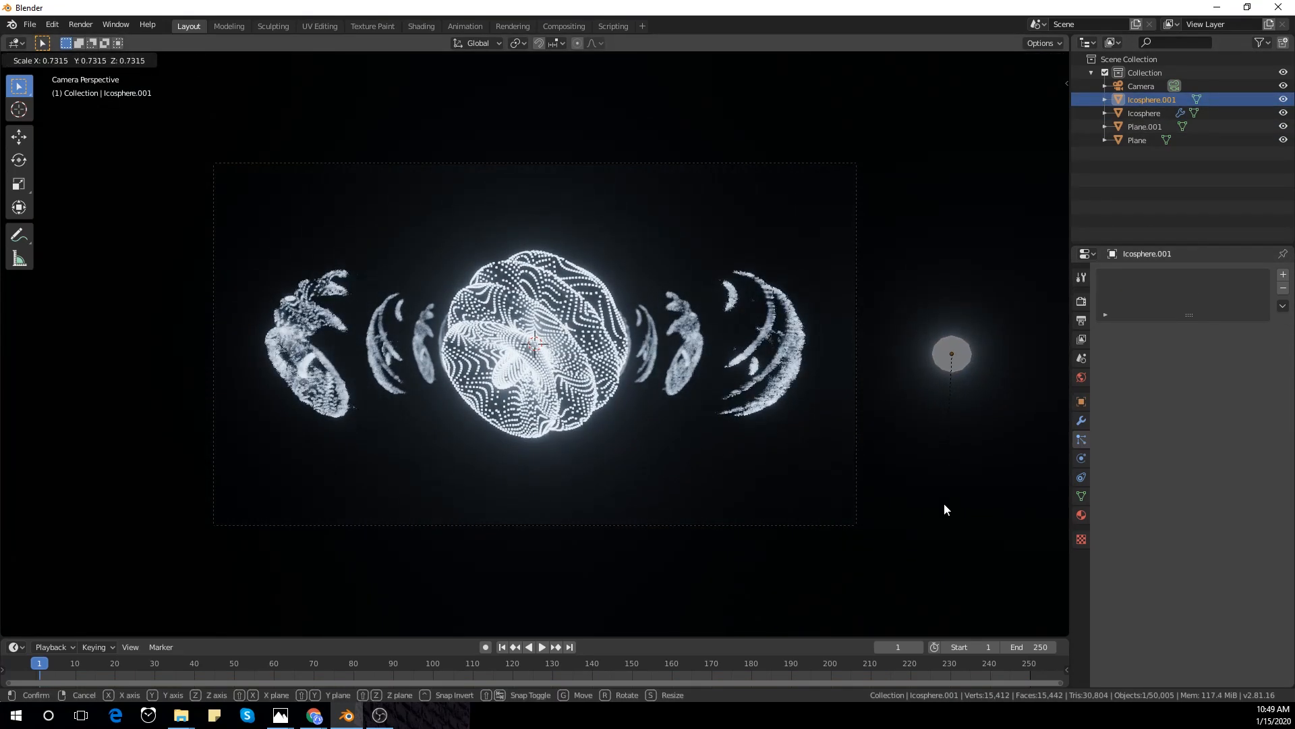
key("Return")
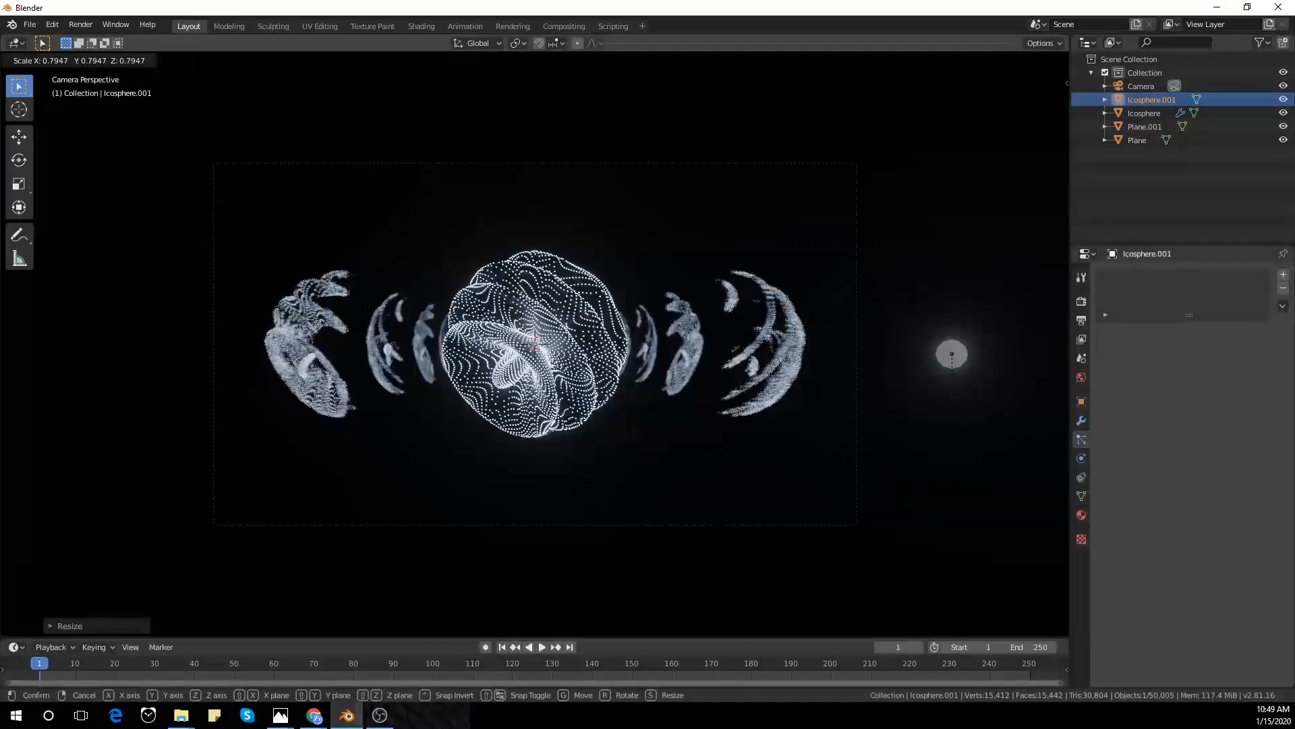
scroll(717, 510, "up", 2)
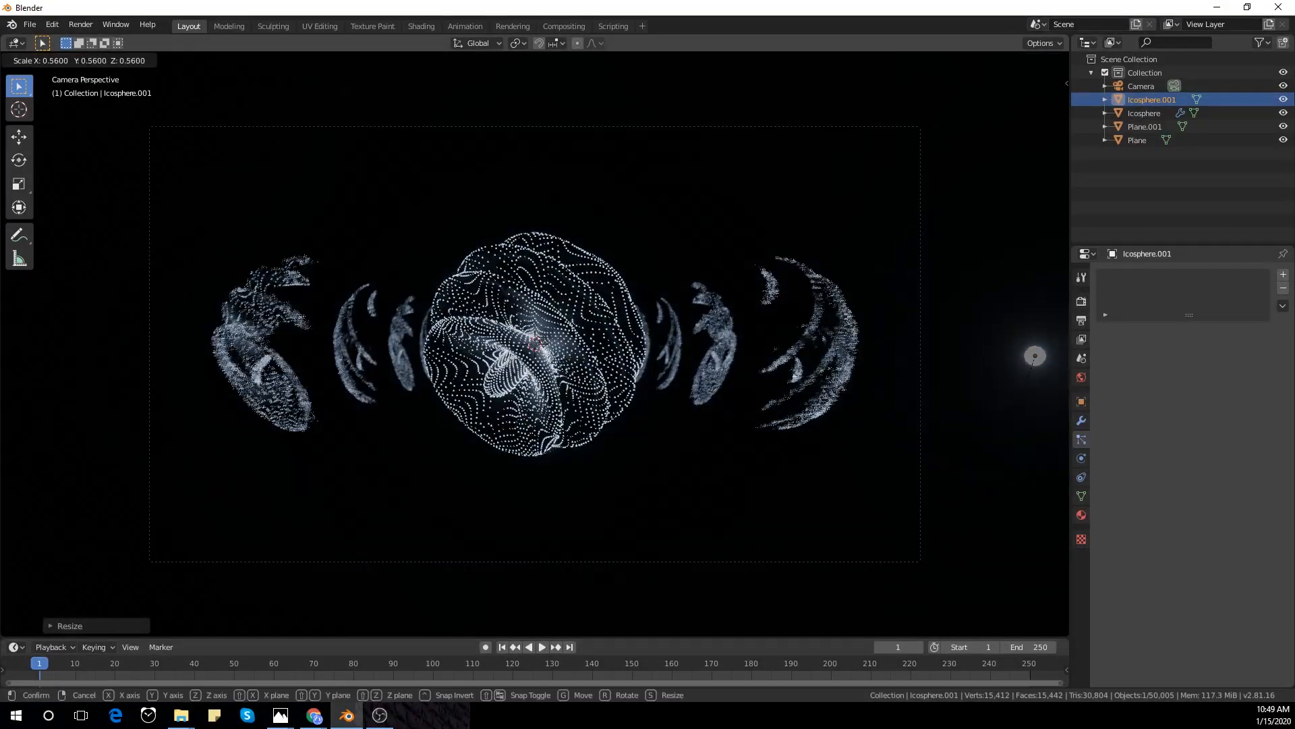
- Confirm the dots' scale near 0.56 and raise their emission strength to 10
key("Return")
left_click(1144, 112)
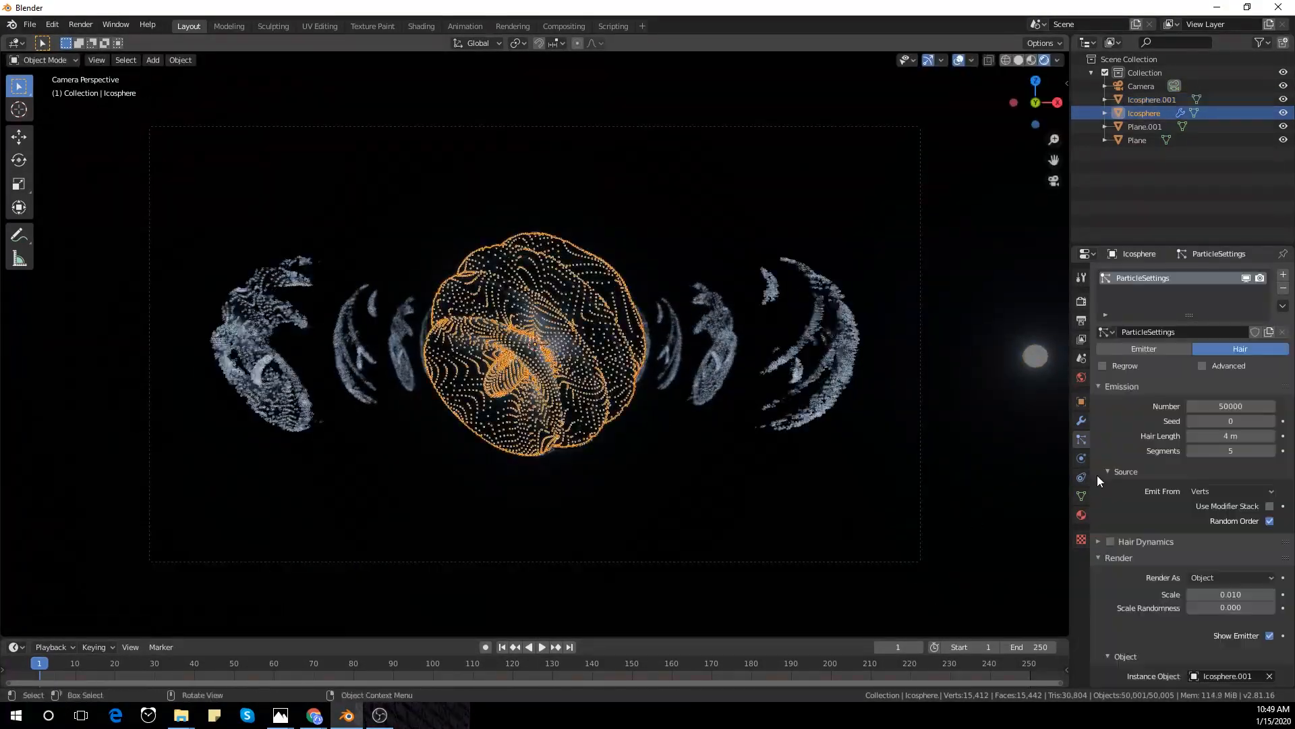
left_click(1034, 354)
left_click(1081, 516)
type("10")
key("Return")
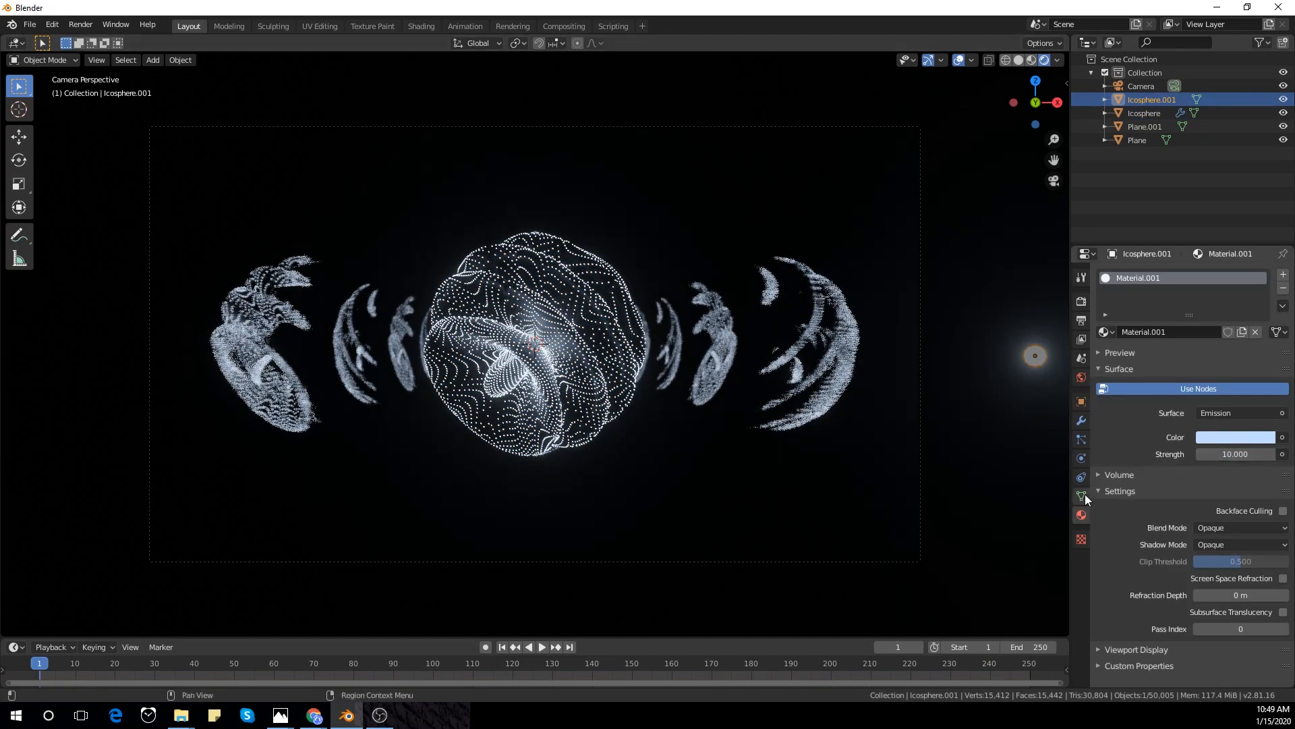
left_click(552, 359)
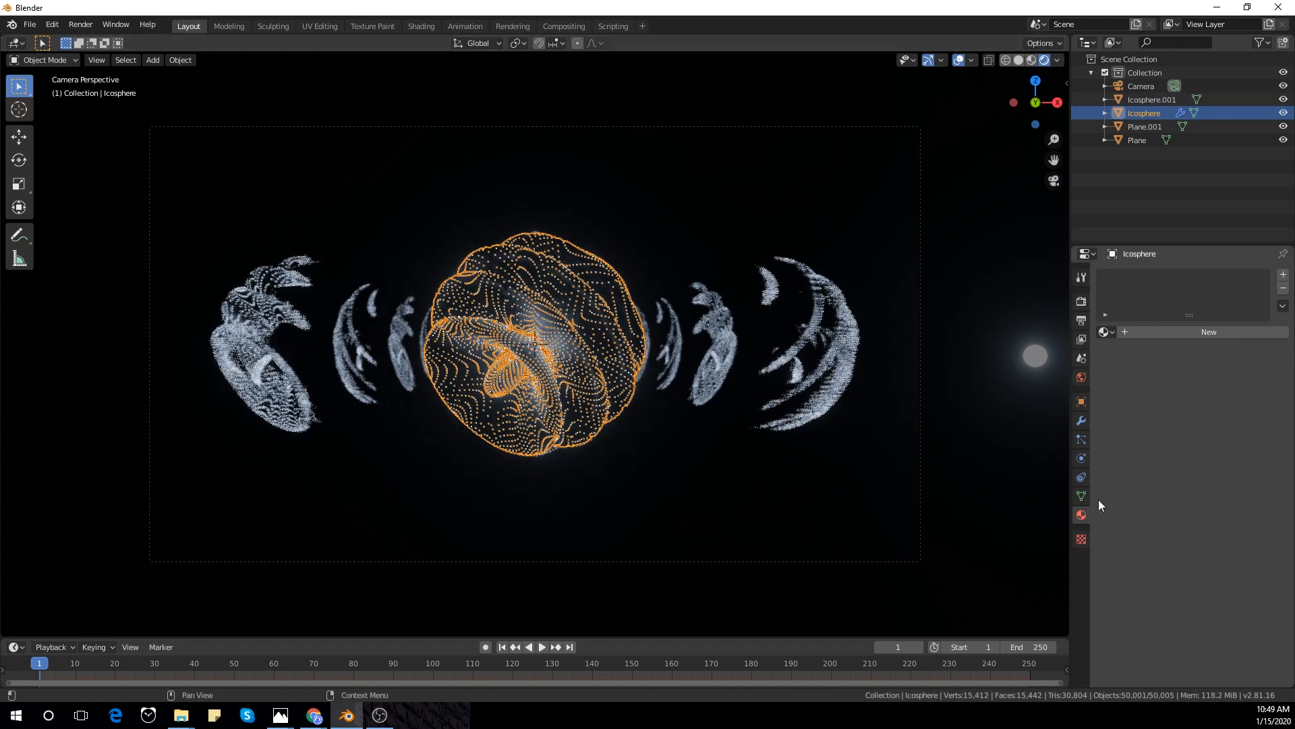
- Set the displacement wood texture's pattern to Band Noise
left_click(1081, 539)
left_click(1234, 511)
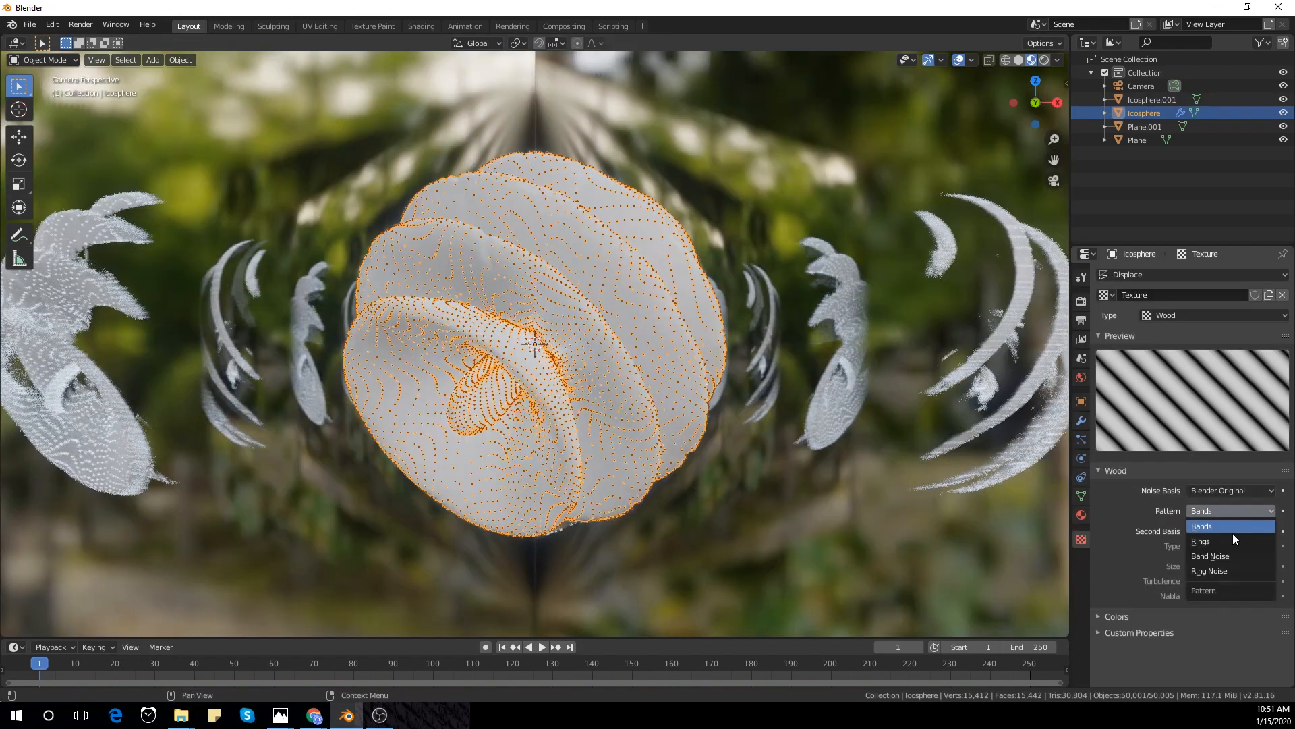
left_click(1228, 557)
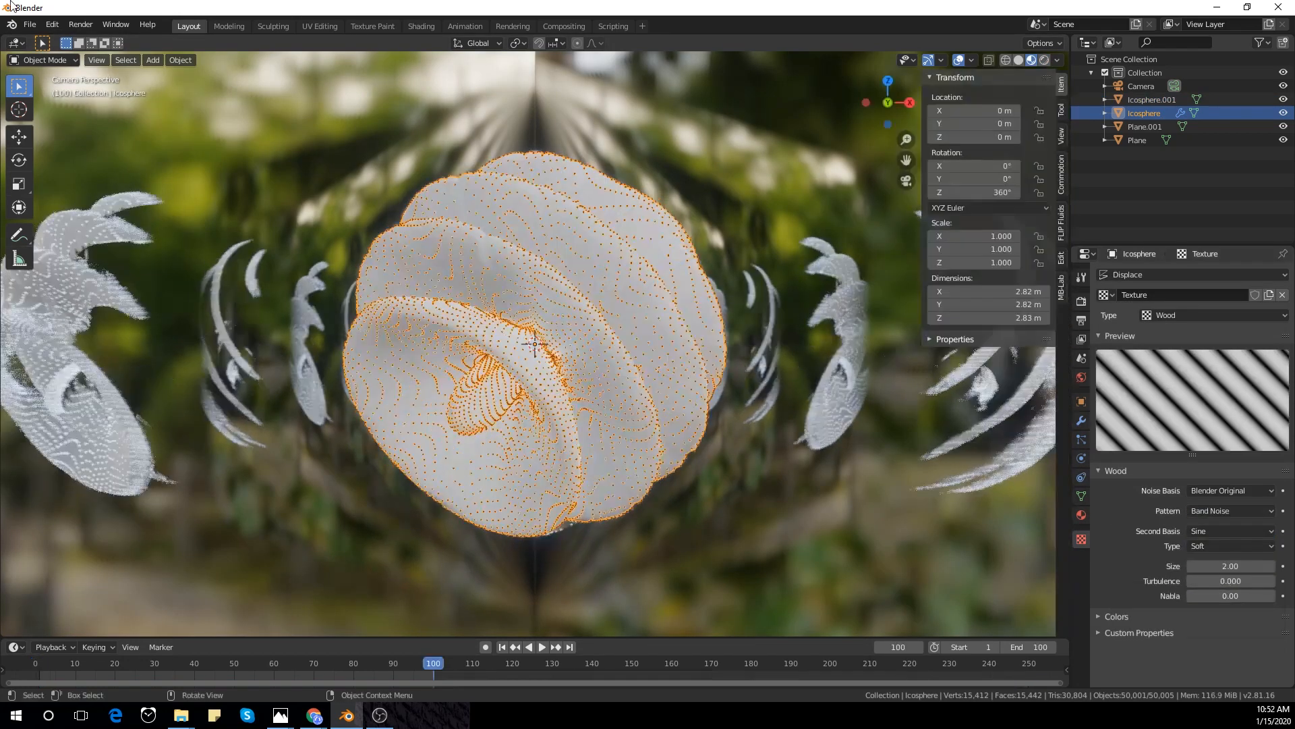
- In Preferences > Animation, set Default Interpolation to Linear for new keyframes
left_click(51, 24)
left_click(87, 217)
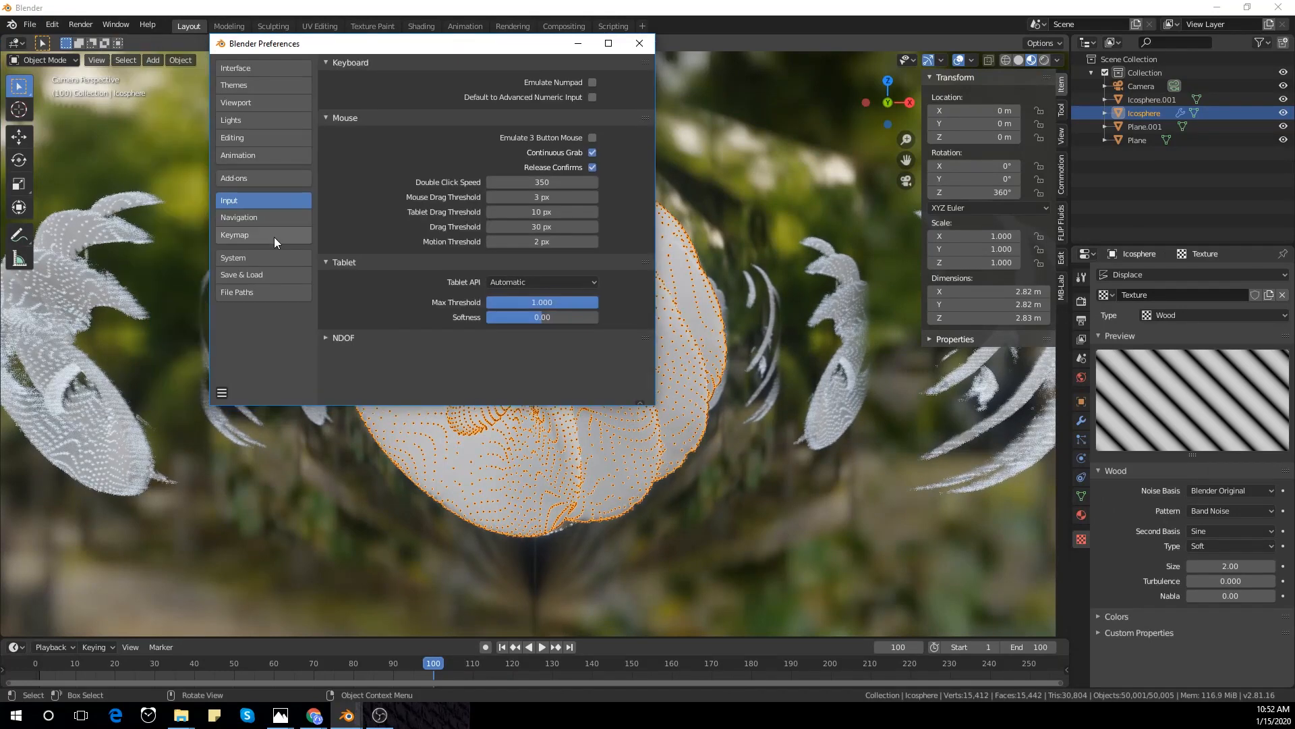
left_click(268, 155)
left_click(515, 296)
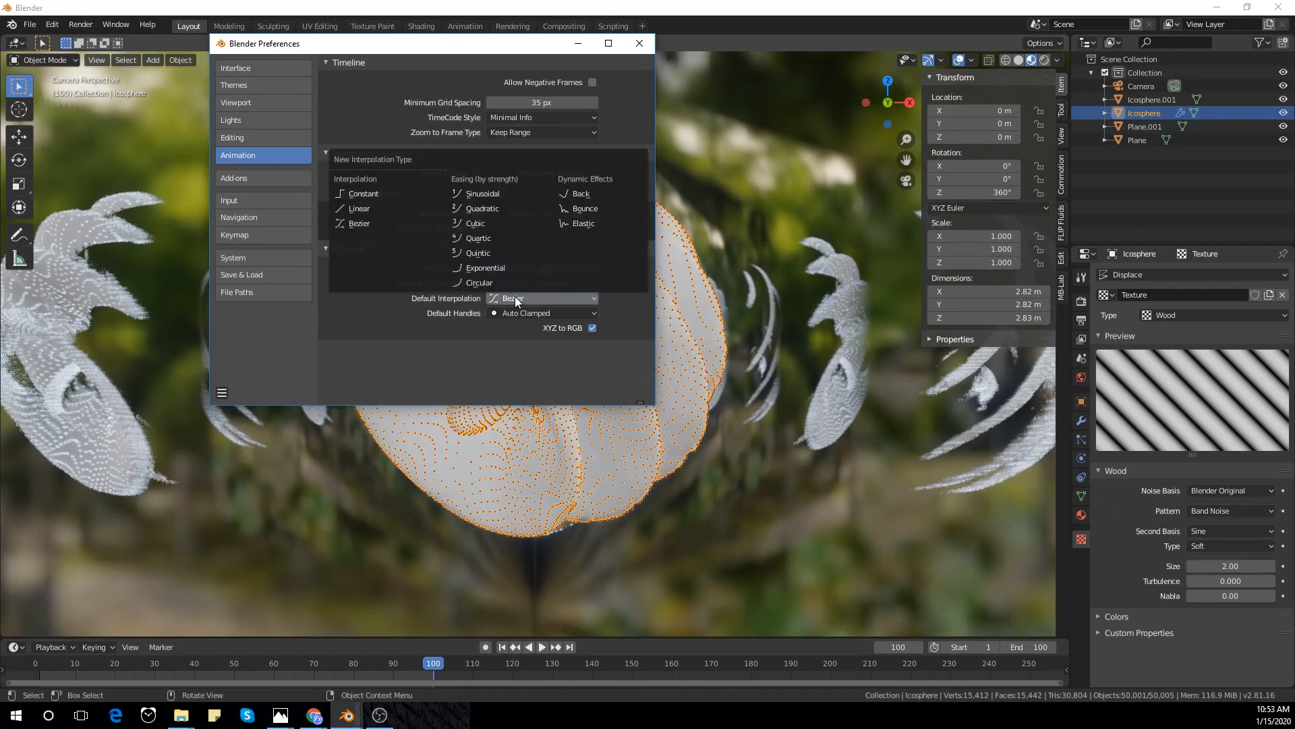
left_click(386, 210)
- Keyframe the icosphere's Z rotation at 0° on frame 1
left_click(639, 44)
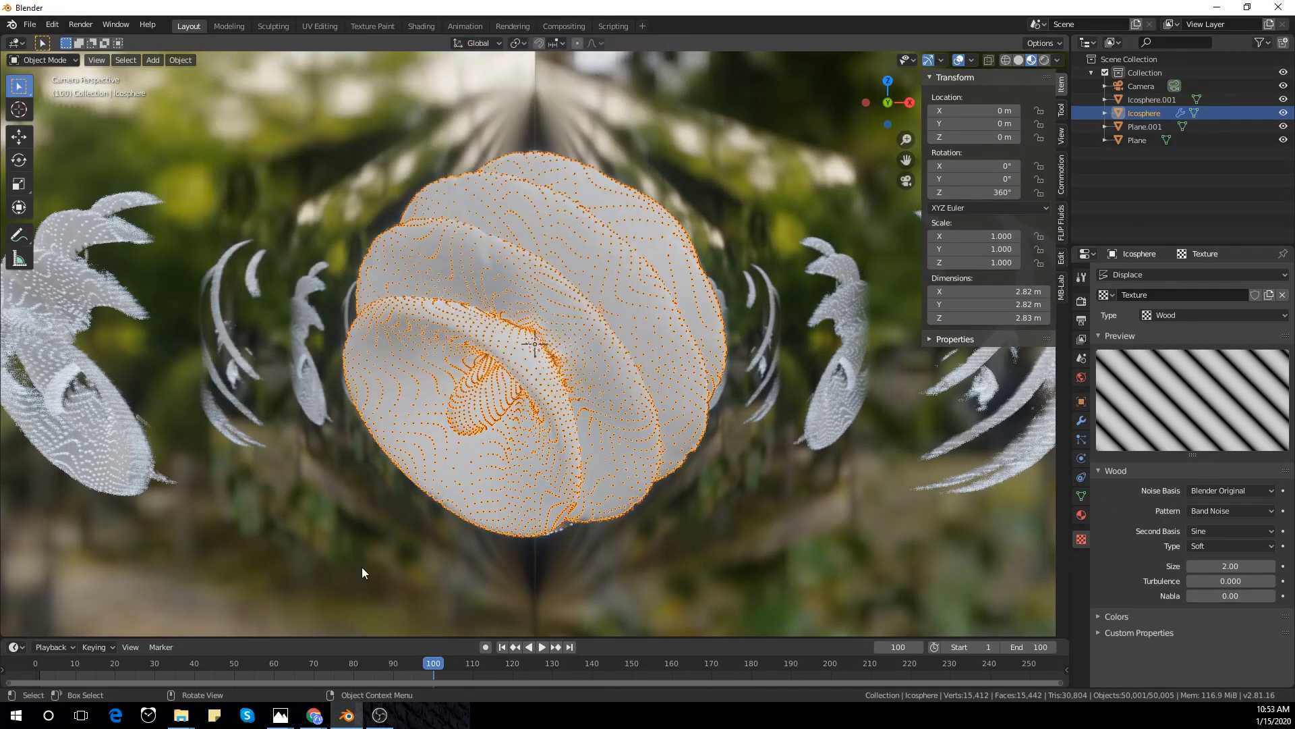
key("space")
type("0")
key("Return")
right_click(973, 182)
left_click(966, 180)
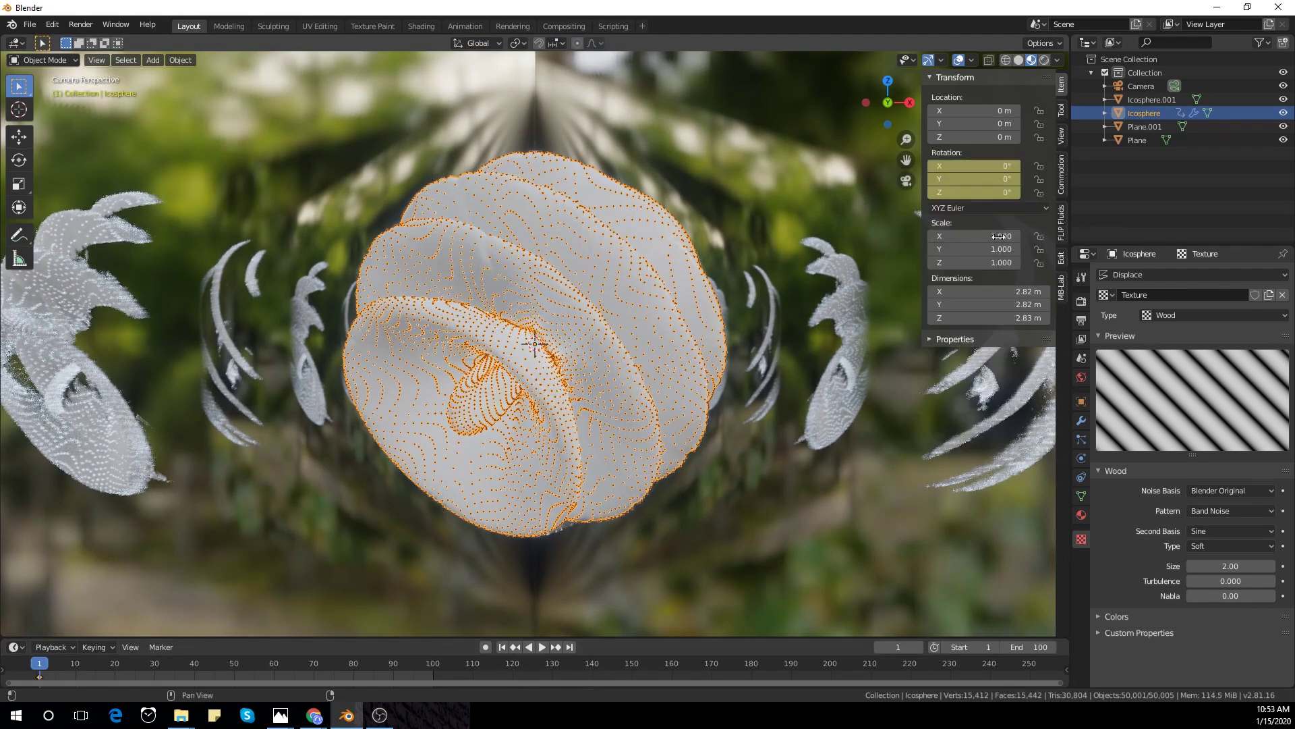
- Keyframe Z rotation at 360° on frame 101, then play back the spin from frame 1
left_click(431, 666)
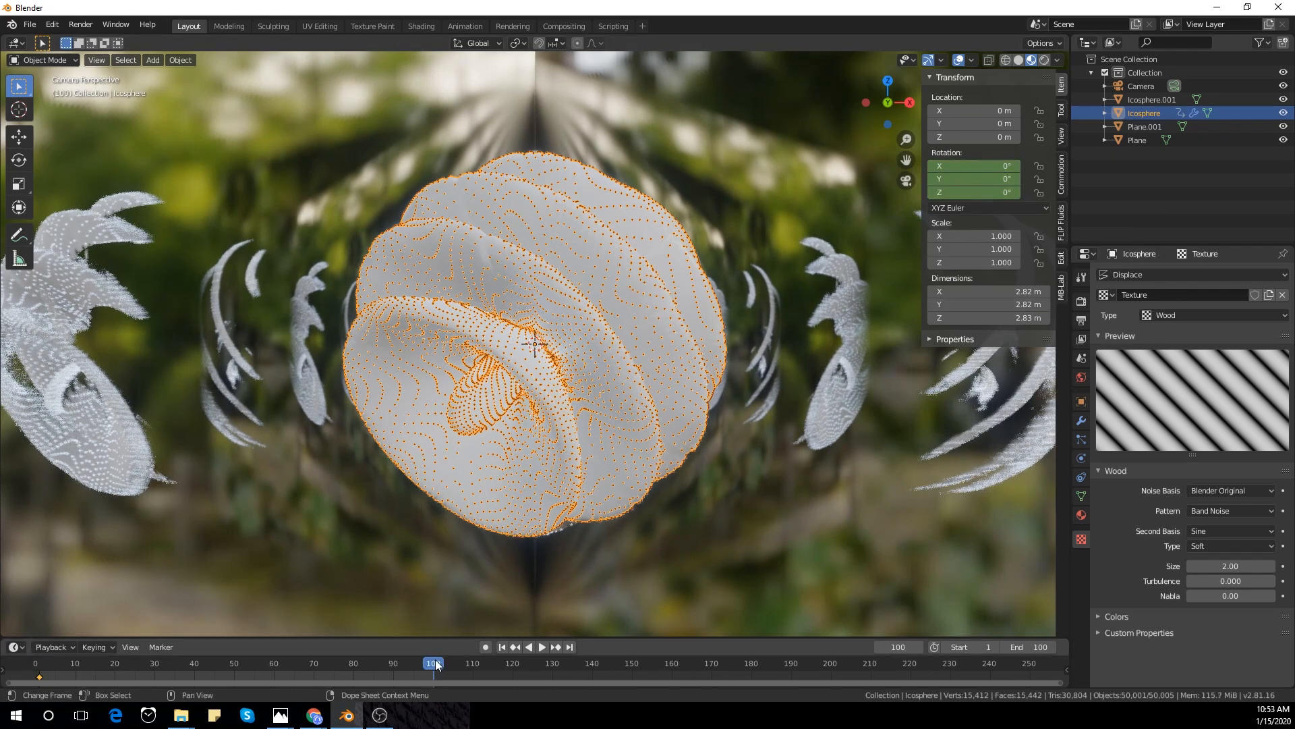
left_click(438, 664)
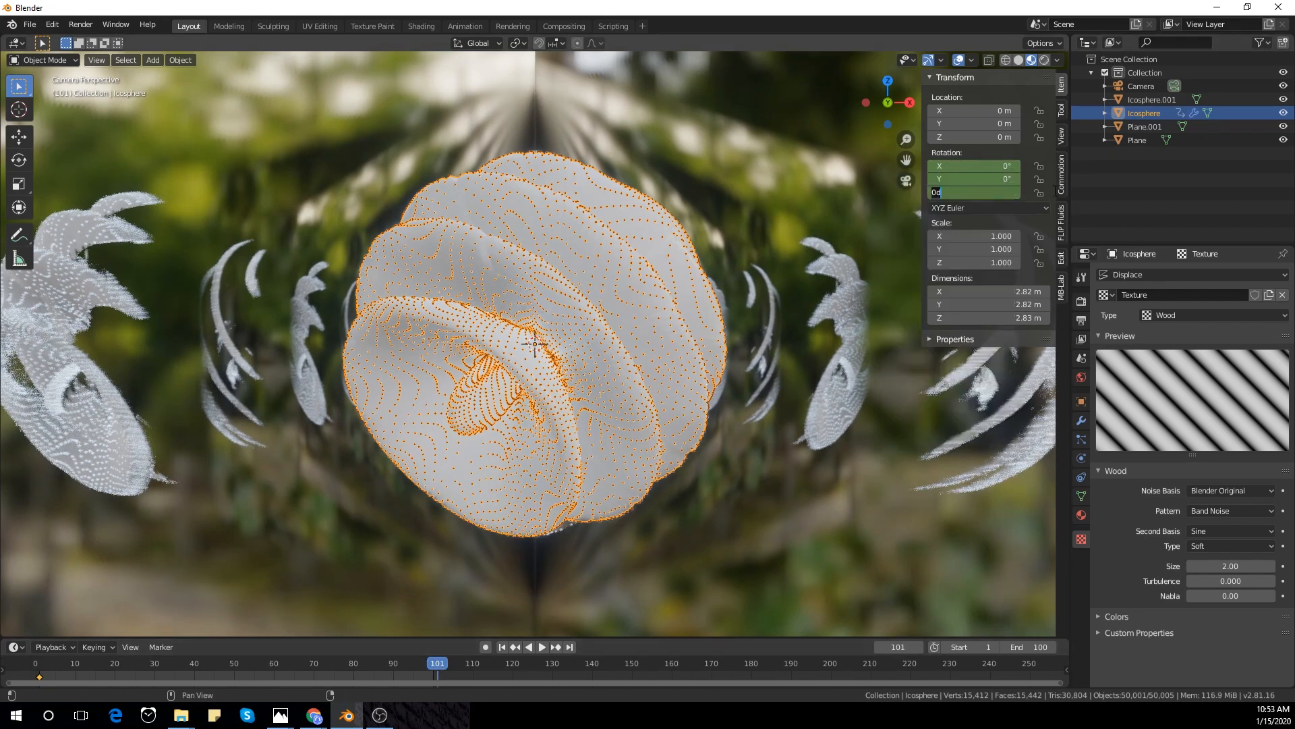
type("360")
key("Return")
right_click(969, 192)
left_click(969, 190)
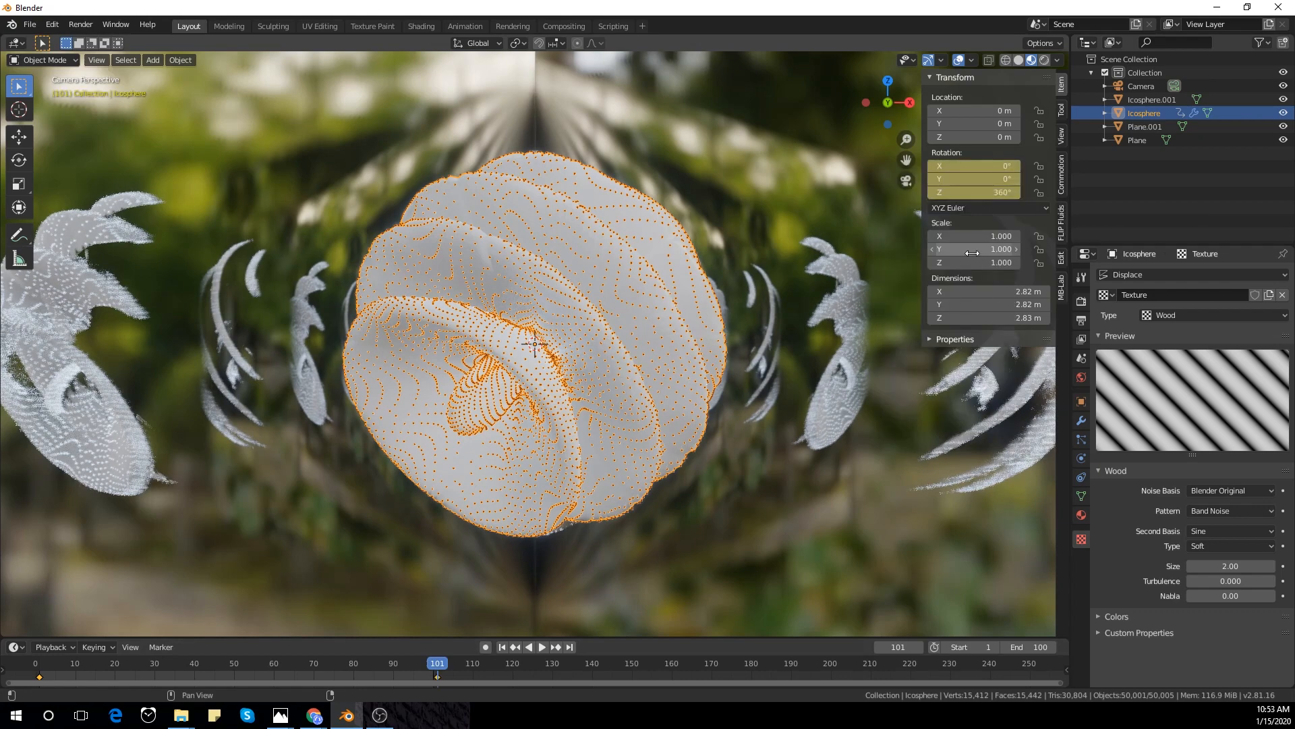
left_click(39, 667)
key("space")
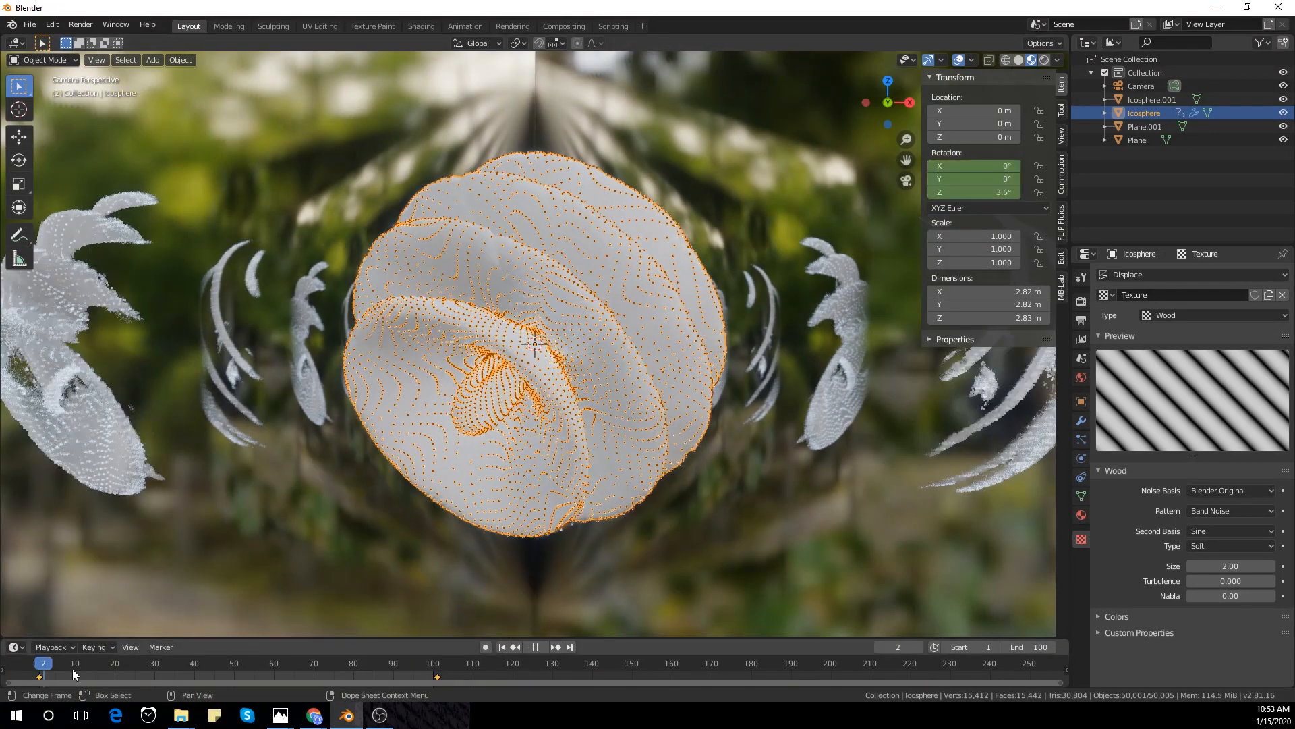
- Keyframe the wood texture's Turbulence and Size values at frame 1
key("Escape")
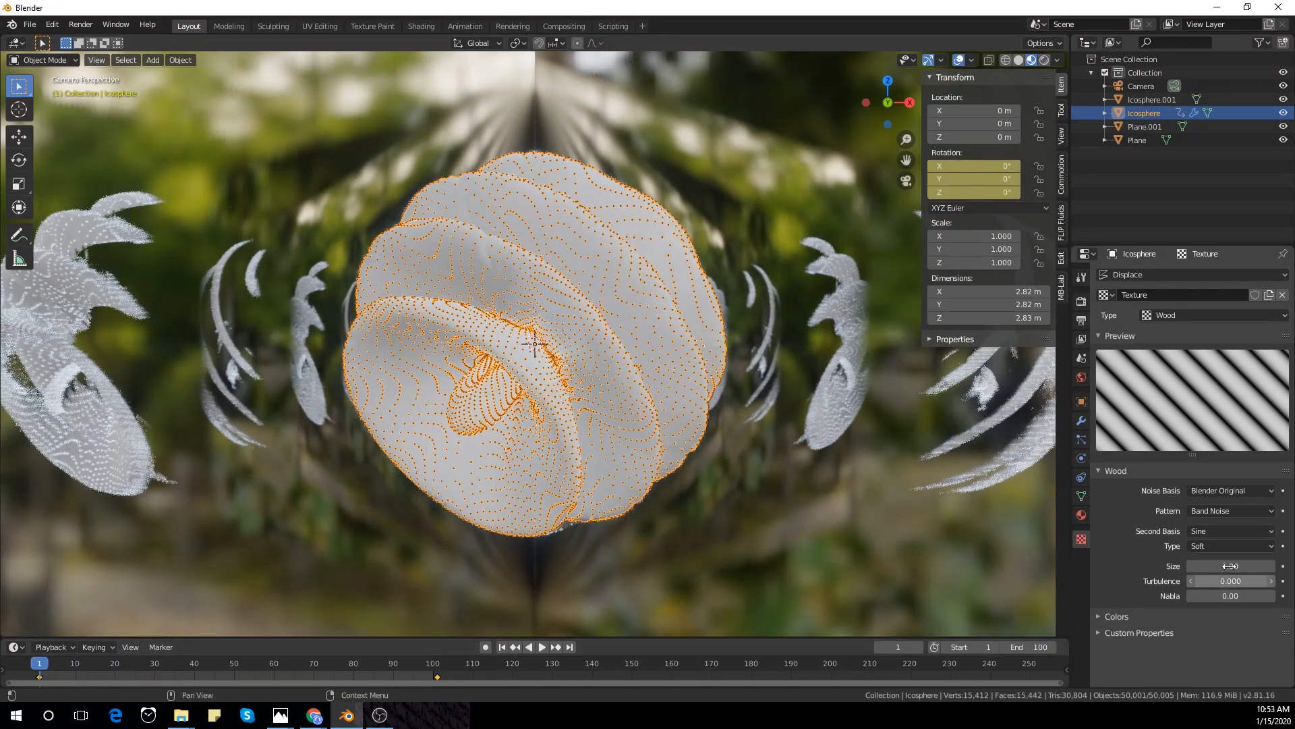
right_click(1231, 580)
right_click(1222, 580)
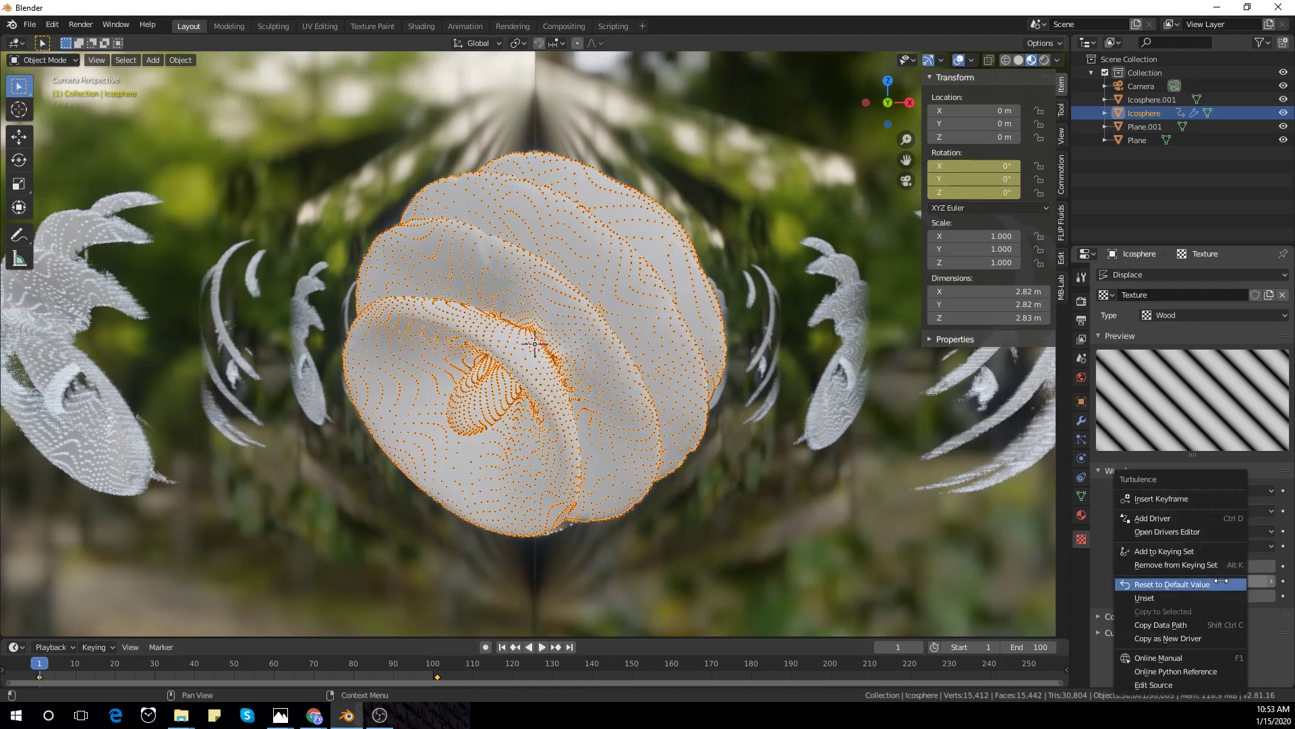
left_click(1207, 497)
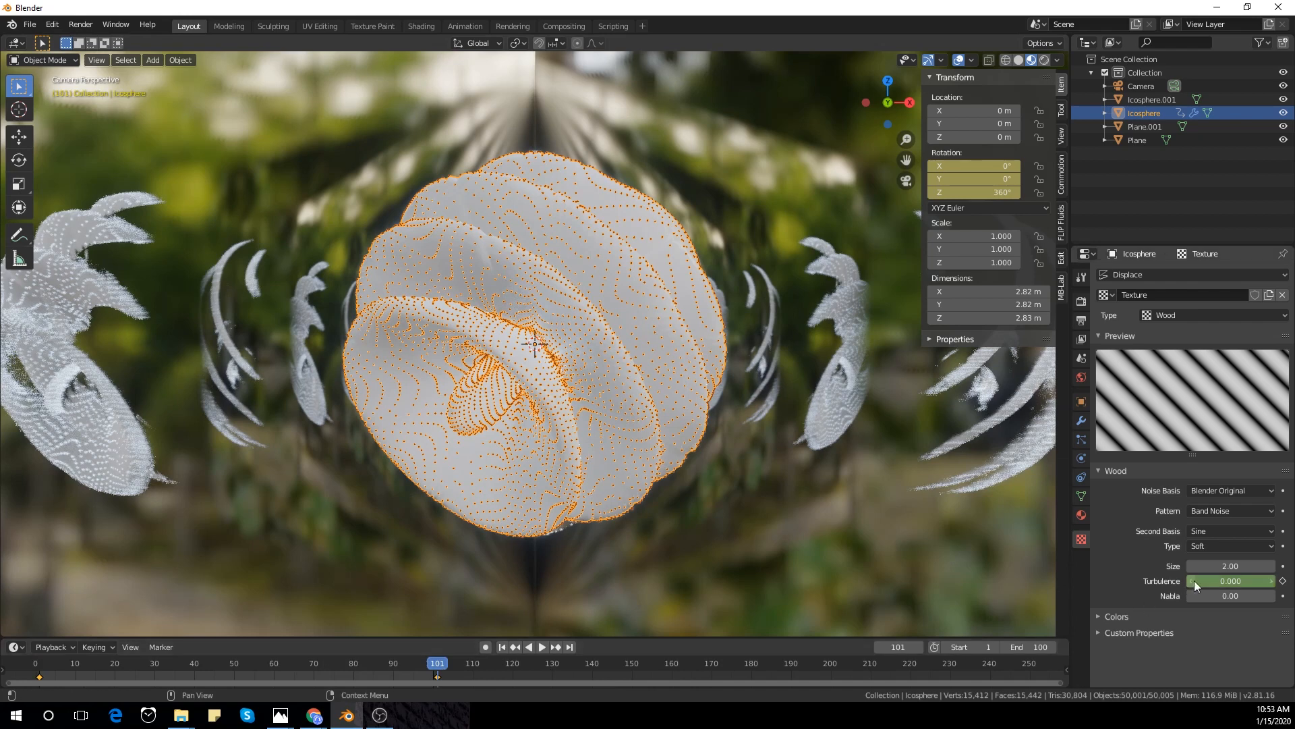
right_click(1222, 580)
left_click(1206, 519)
right_click(1229, 580)
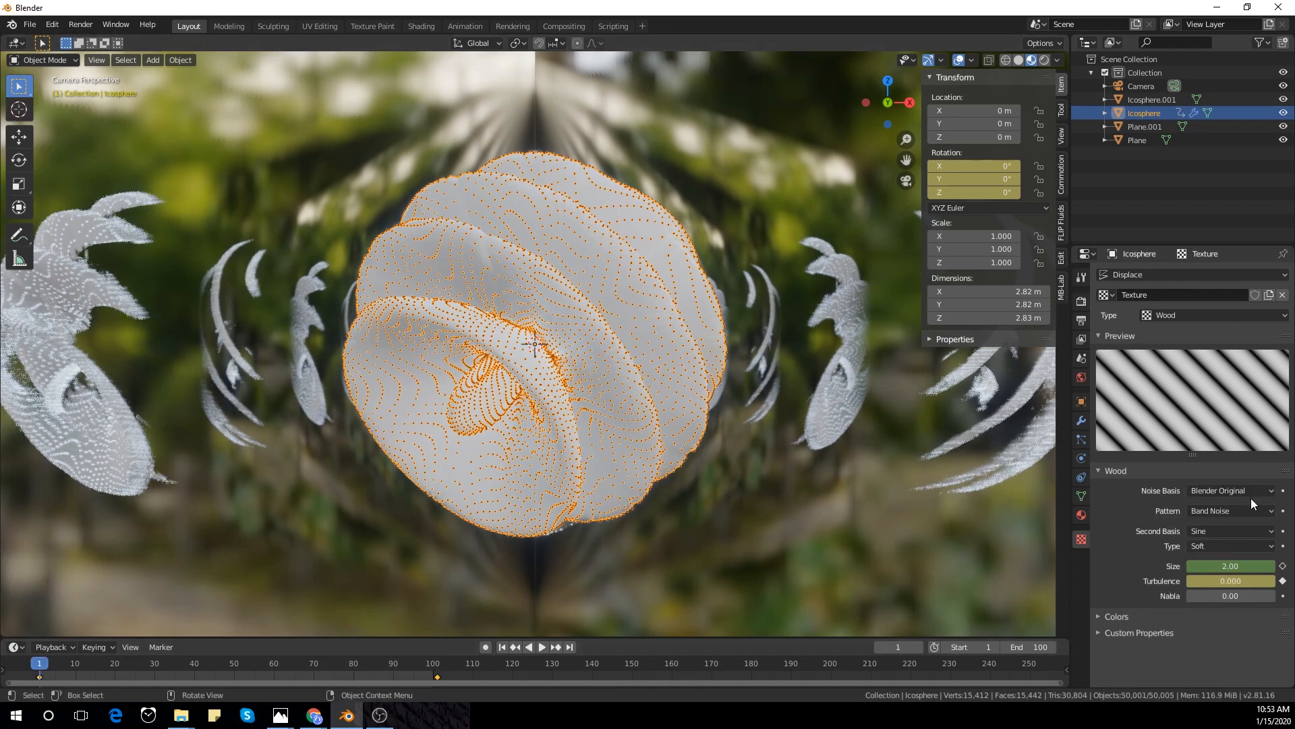
right_click(1230, 566)
left_click(1214, 516)
- At frame 50 raise Turbulence to 60, lower Size, keyframe both and scrub to check
left_click(234, 665)
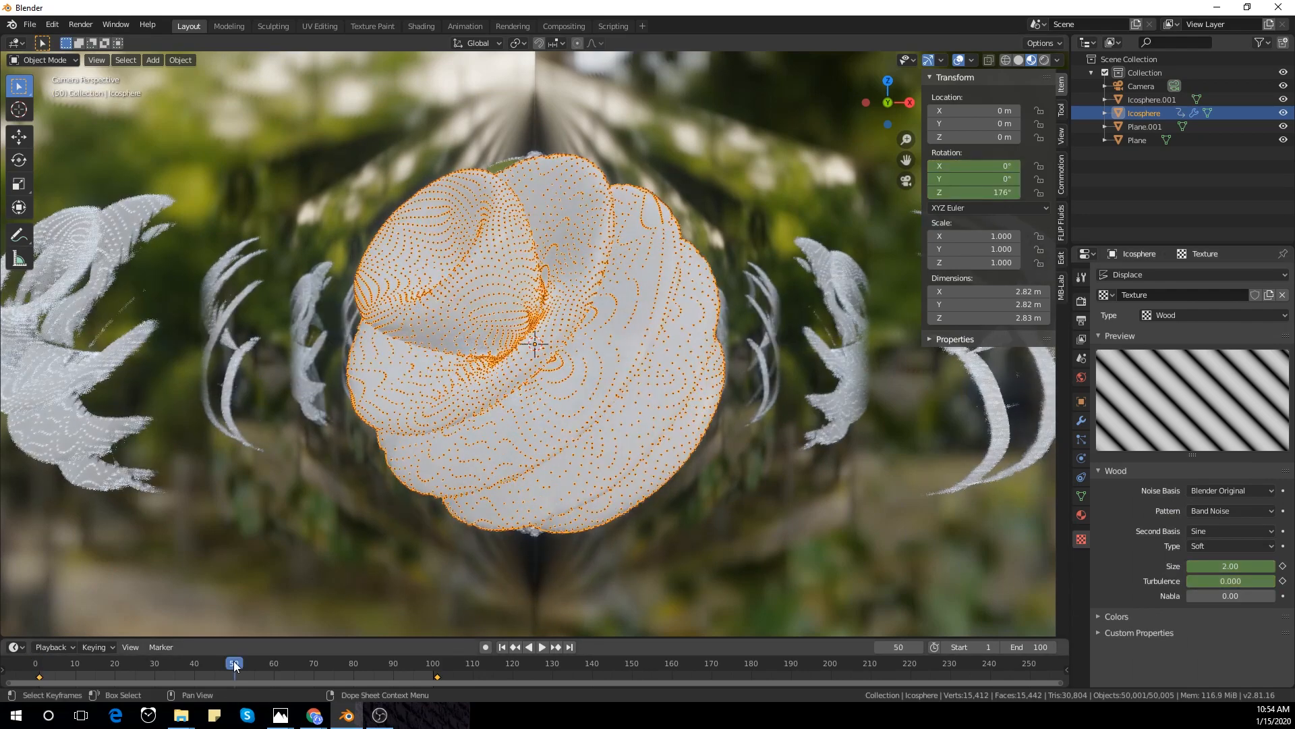
left_click(1044, 61)
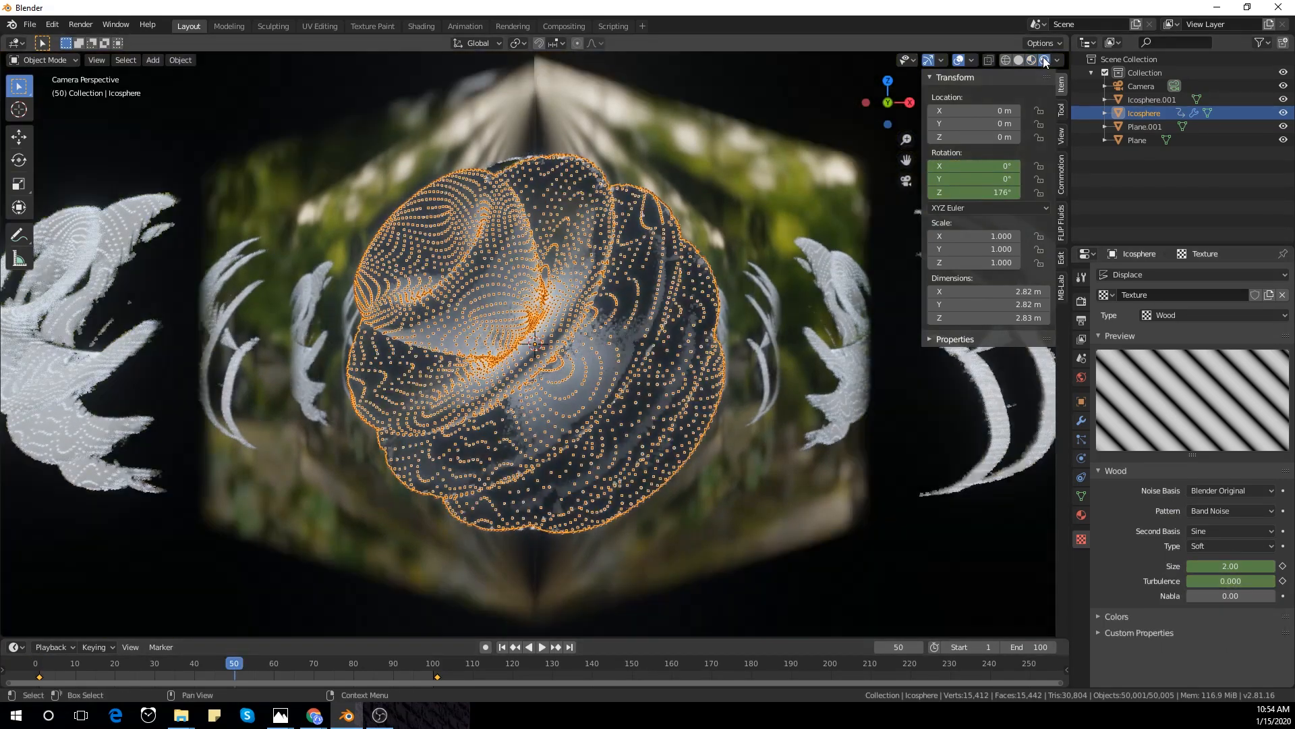
scroll(844, 518, "down", 2)
scroll(852, 525, "down", 2)
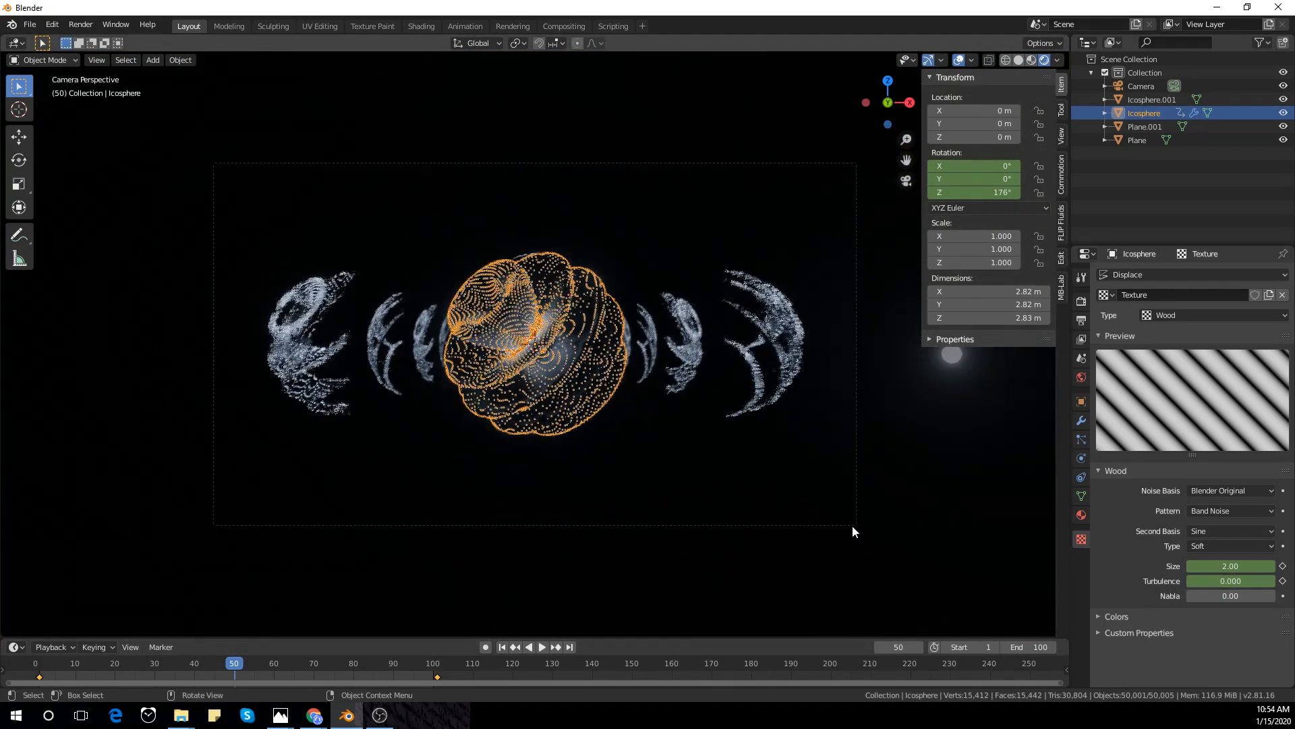
scroll(853, 525, "up", 5)
scroll(852, 526, "down", 1)
scroll(852, 526, "down", 2)
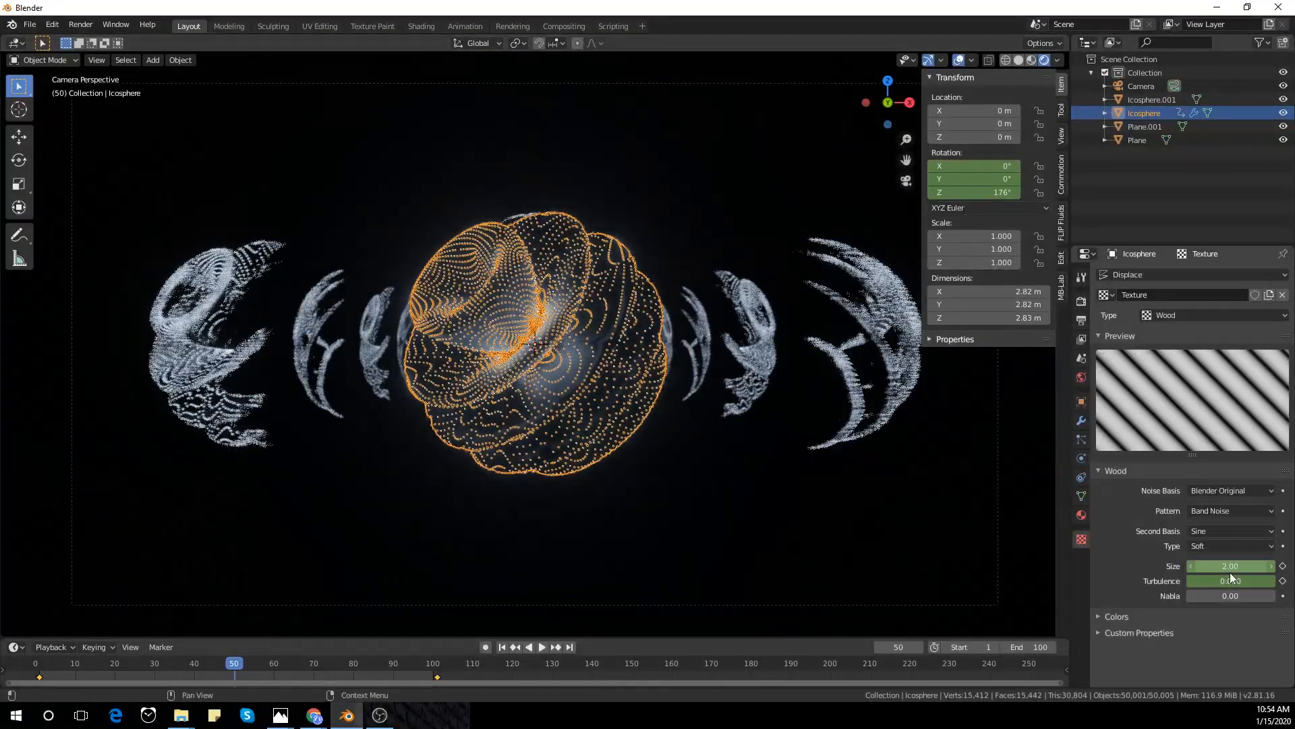
left_click_drag(1202, 579, 1265, 580)
right_click(1202, 579)
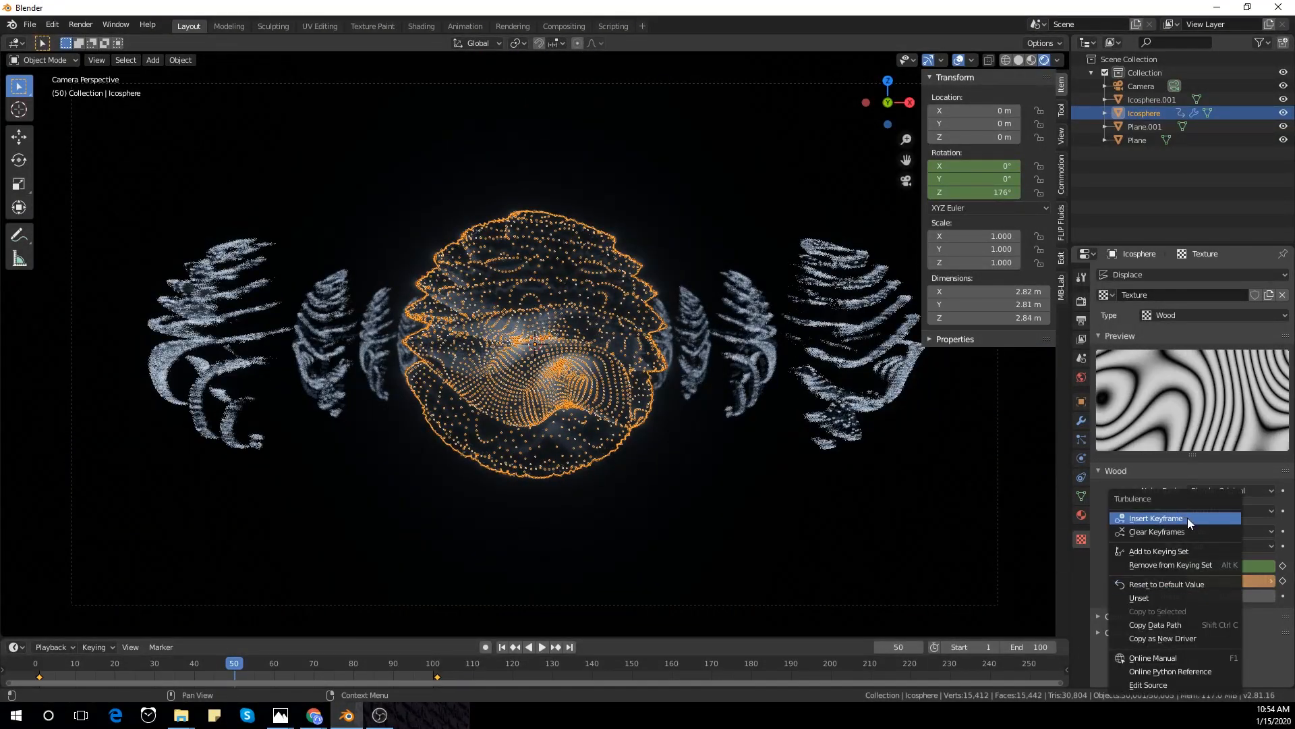
left_click(1187, 521)
left_click_drag(1230, 566, 1194, 566)
left_click(1019, 59)
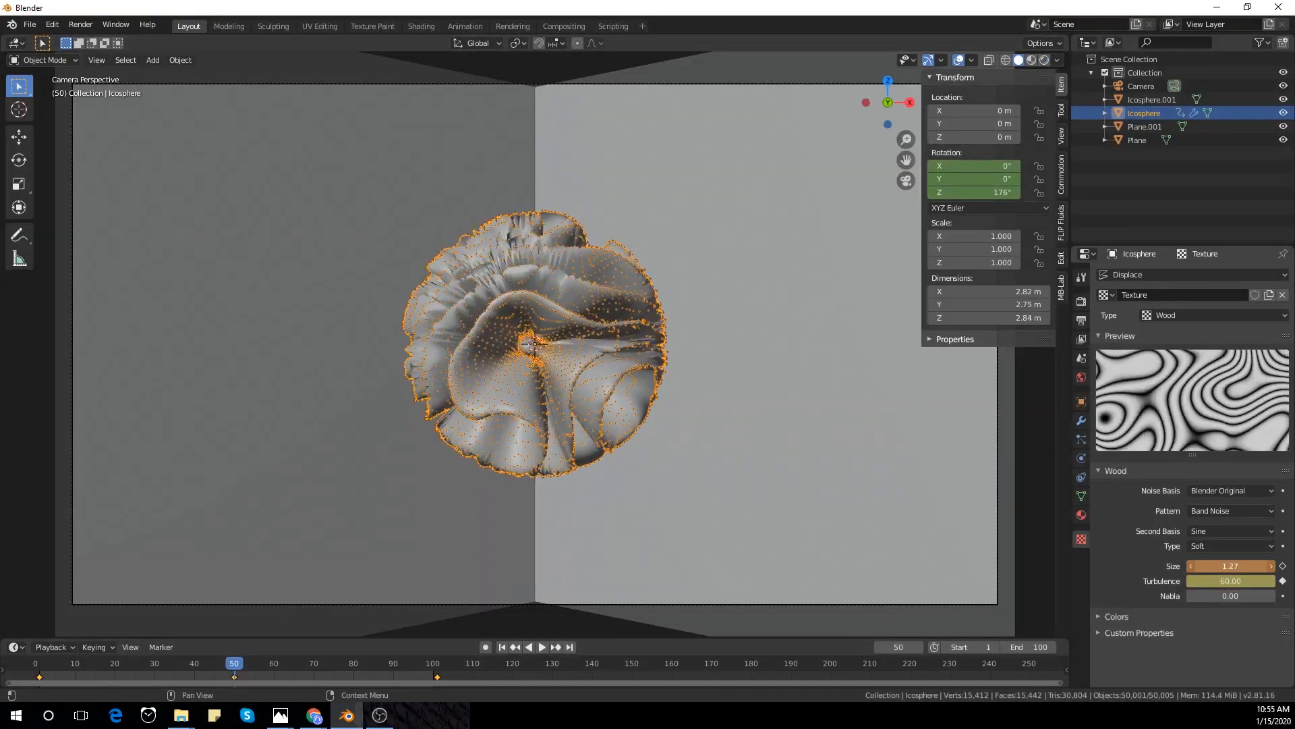
key("Escape")
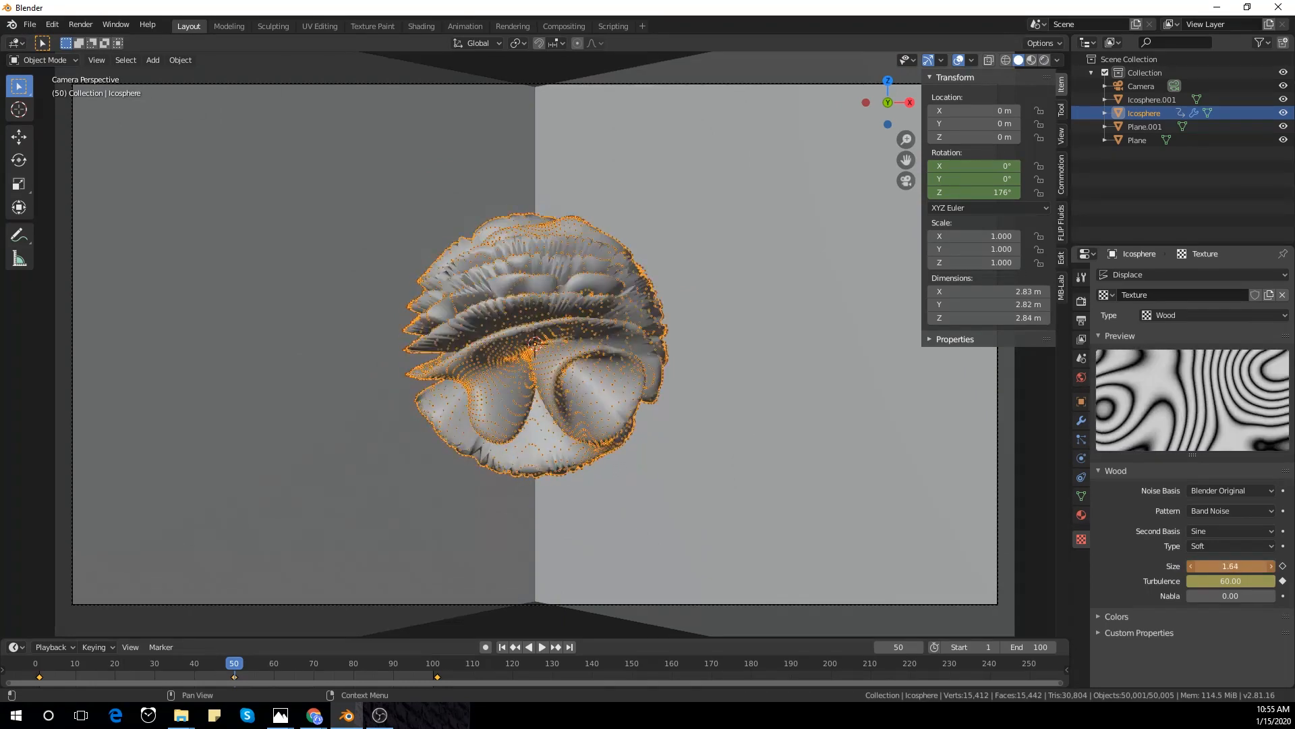
right_click(1229, 566)
left_click(1214, 525)
mouse_move(243, 668)
left_mouse_down()
mouse_move(236, 677)
mouse_move(438, 672)
left_mouse_up()
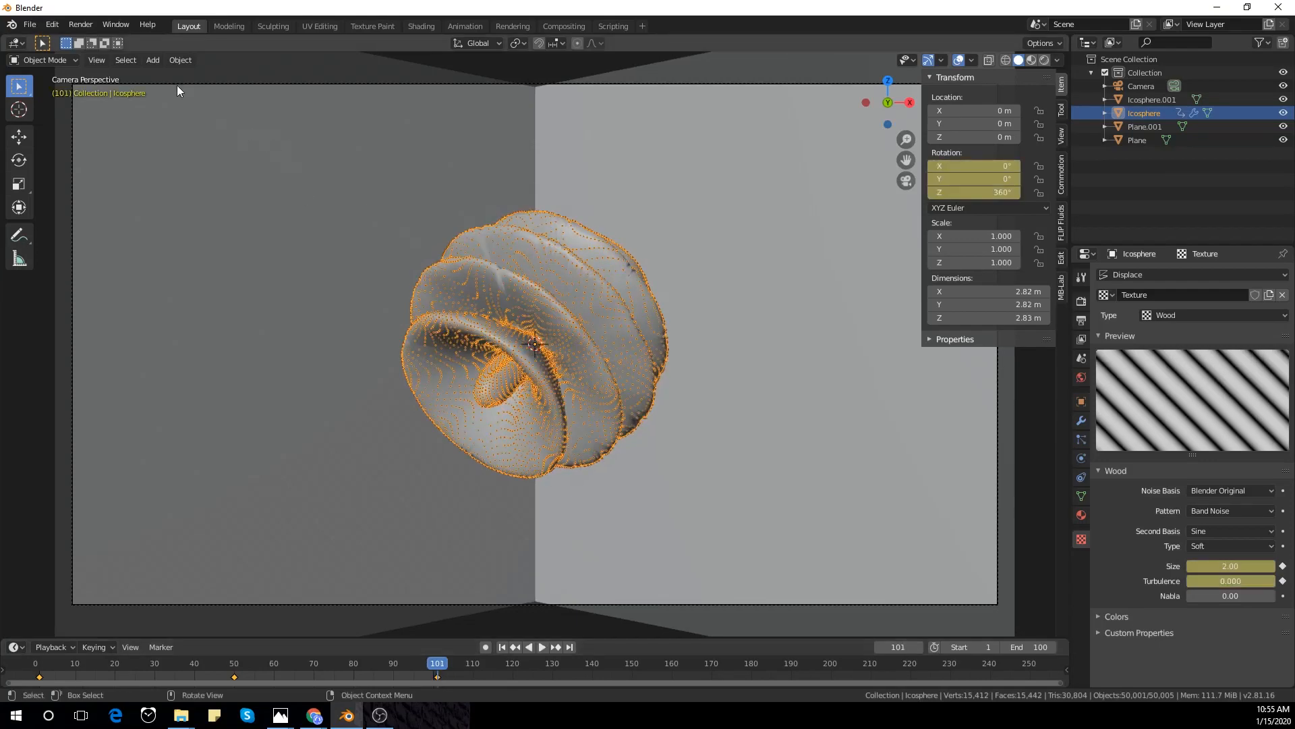
- Raise Bloom Intensity to 0.071 with a lavender colour, then create a new material on the icosphere
left_click(82, 24)
left_click(1081, 301)
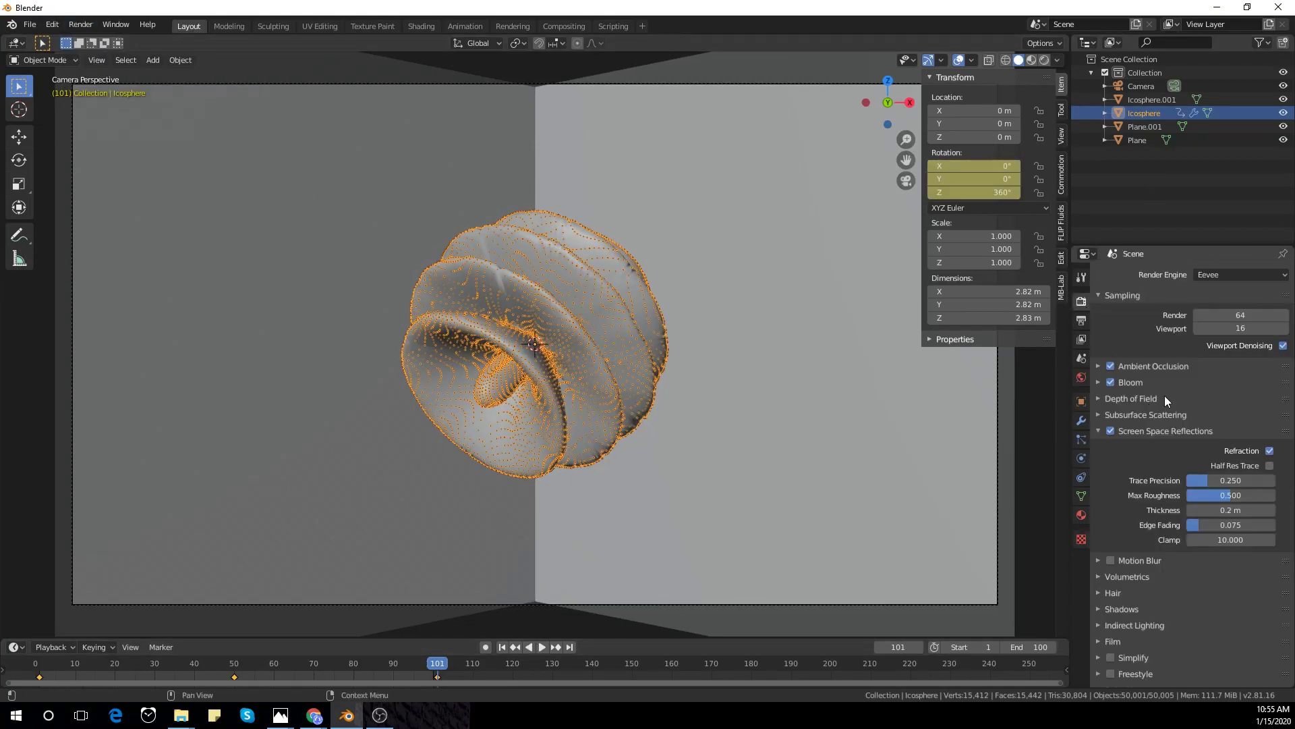
left_click(1165, 386)
left_click(1044, 60)
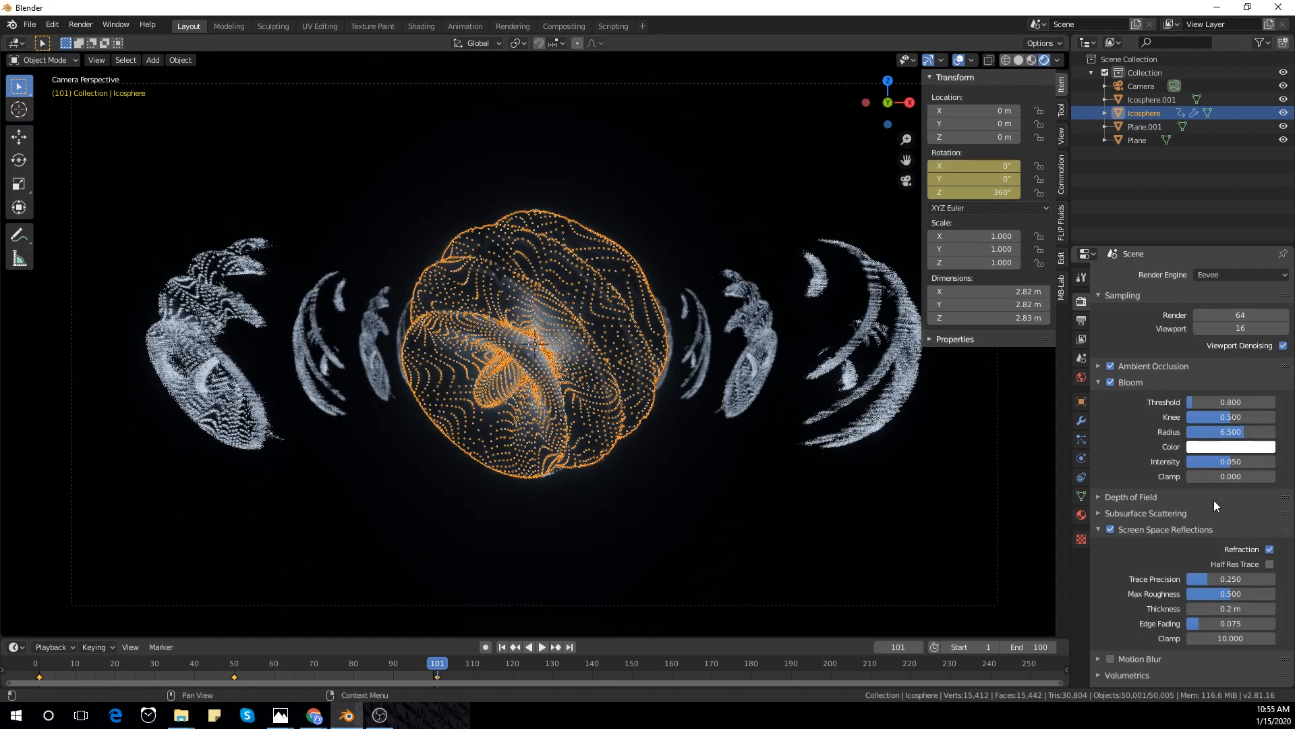
left_click_drag(1224, 462, 1240, 462)
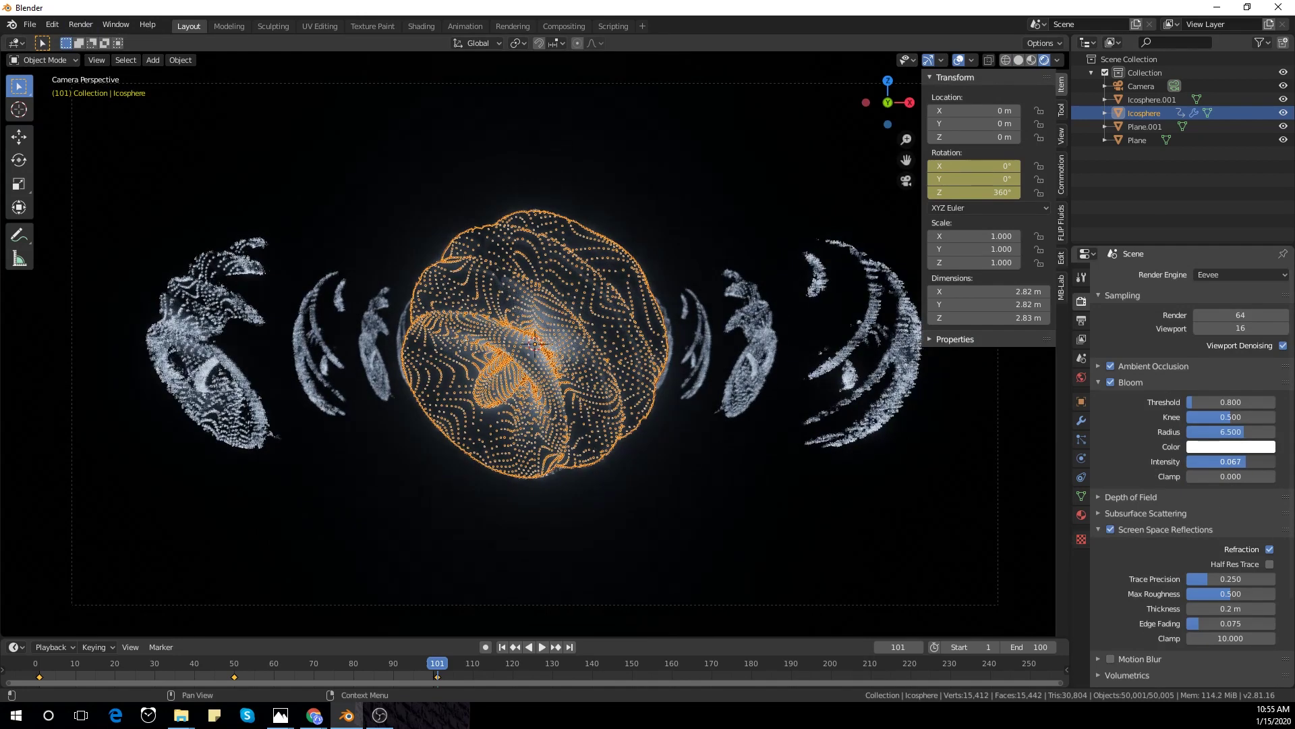
left_click(1235, 447)
left_click(1220, 321)
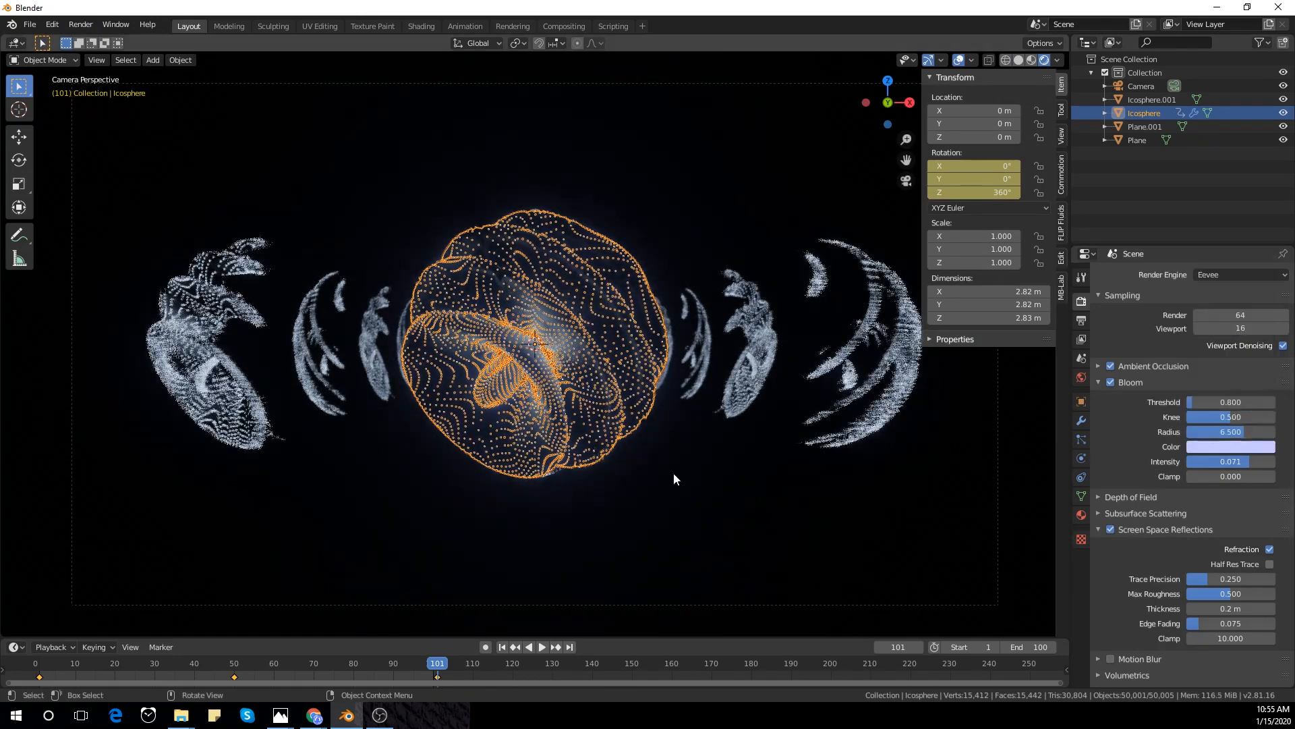
left_click(1082, 514)
left_click(1172, 334)
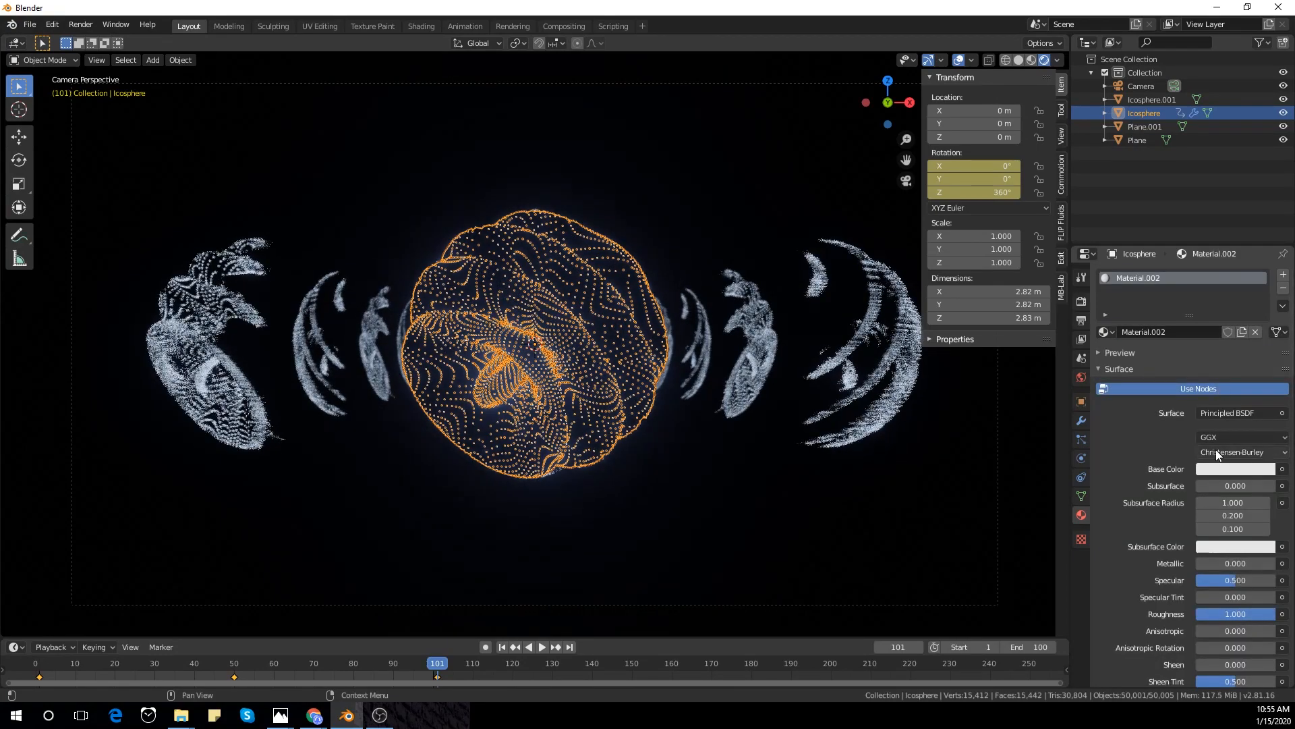
- Set the icosphere material's Base Color to black and render the current frame
left_click(1236, 469)
left_click_drag(1244, 397, 1194, 398)
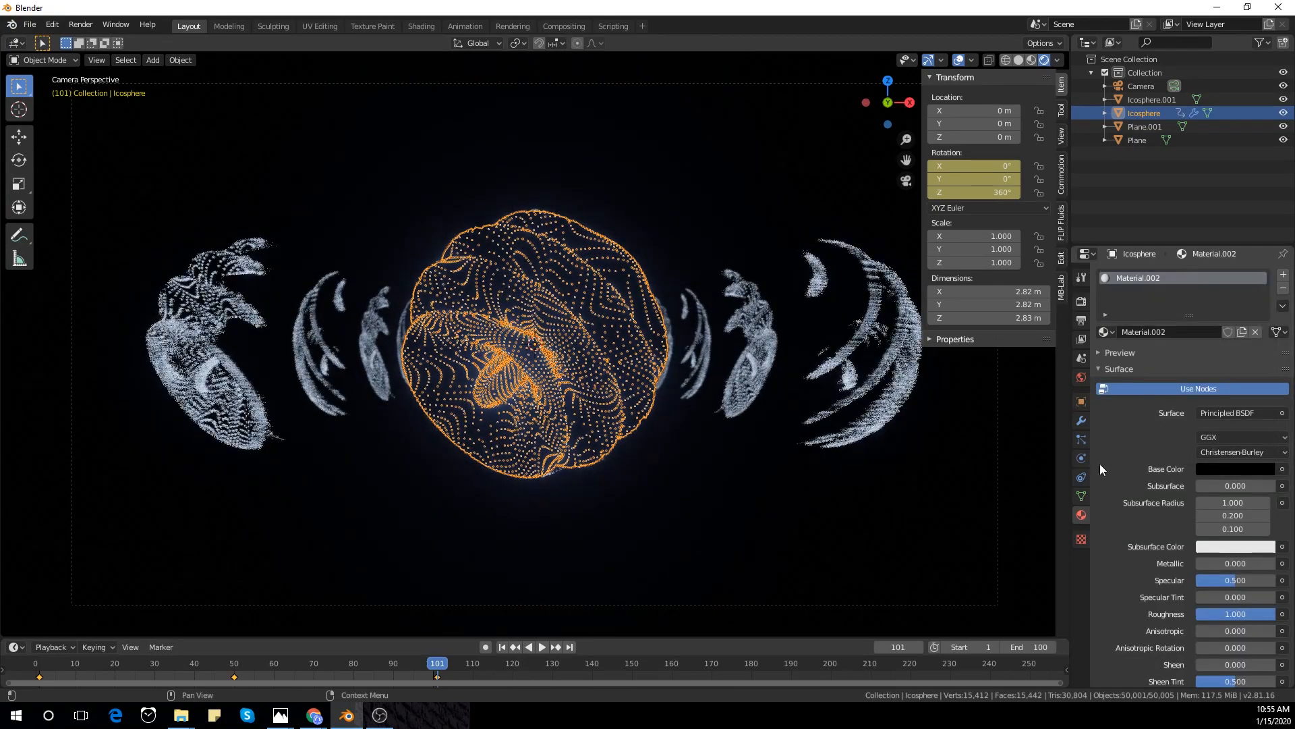
left_click(873, 481)
left_click(451, 458)
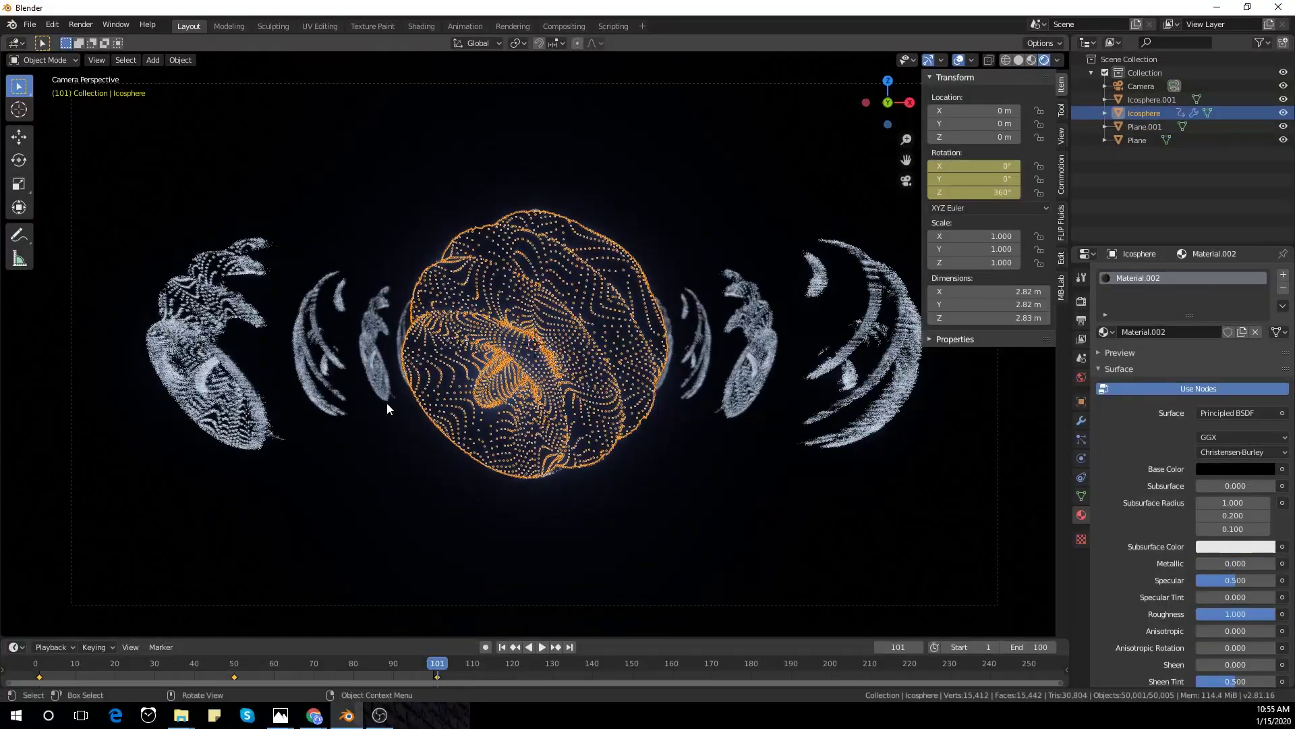
left_click(84, 26)
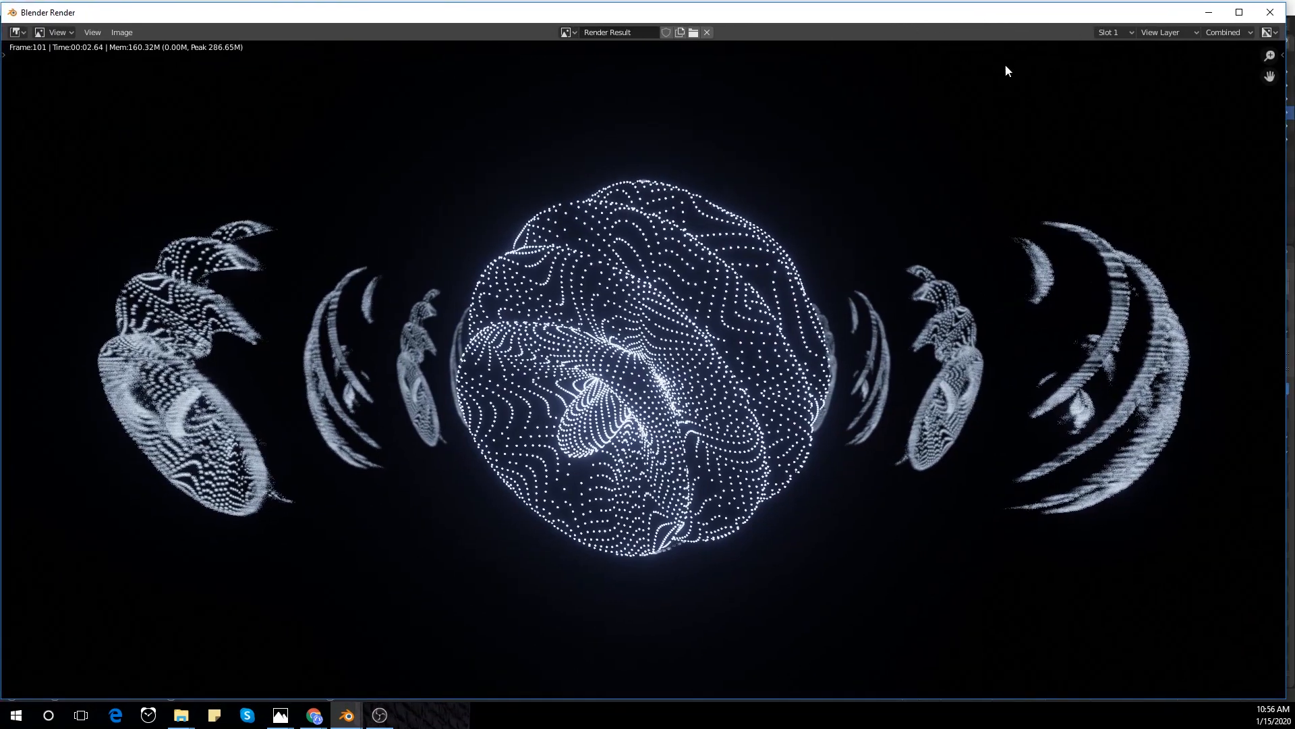
- Close the render and enable Motion Blur in the render settings
left_click(1271, 12)
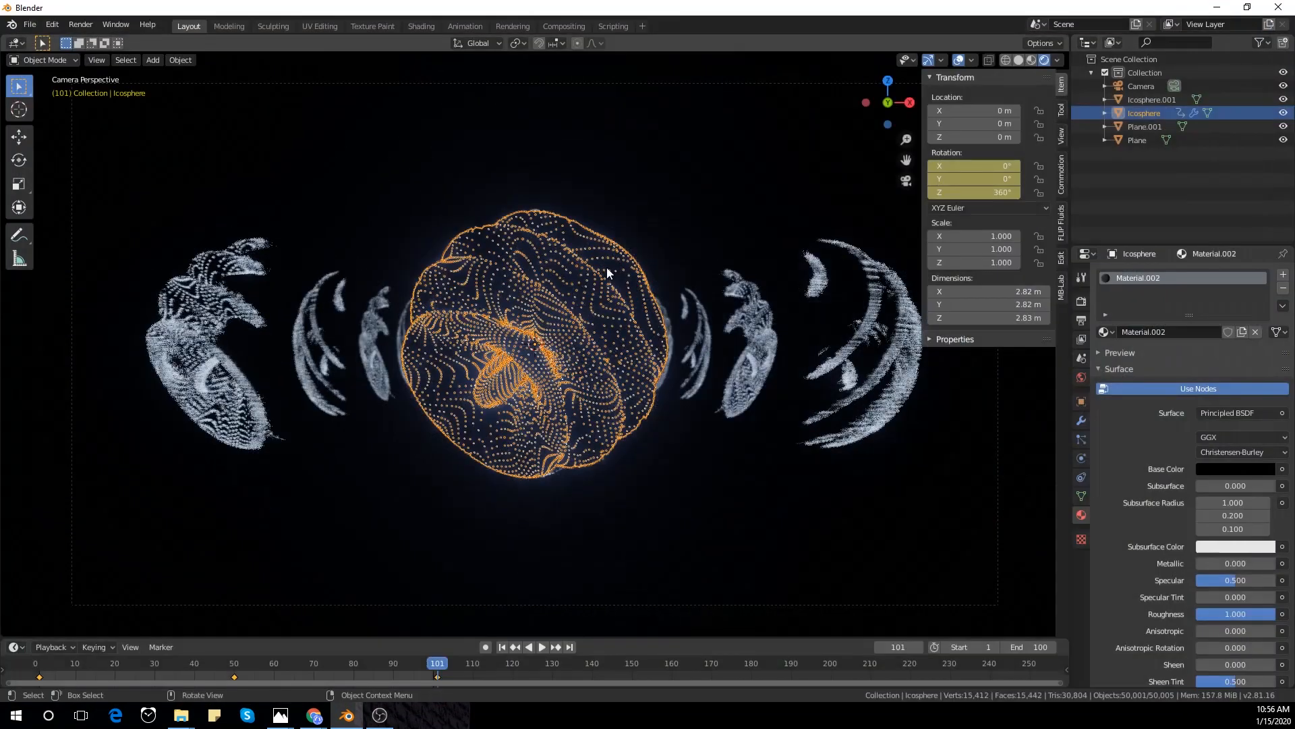
left_click(253, 293)
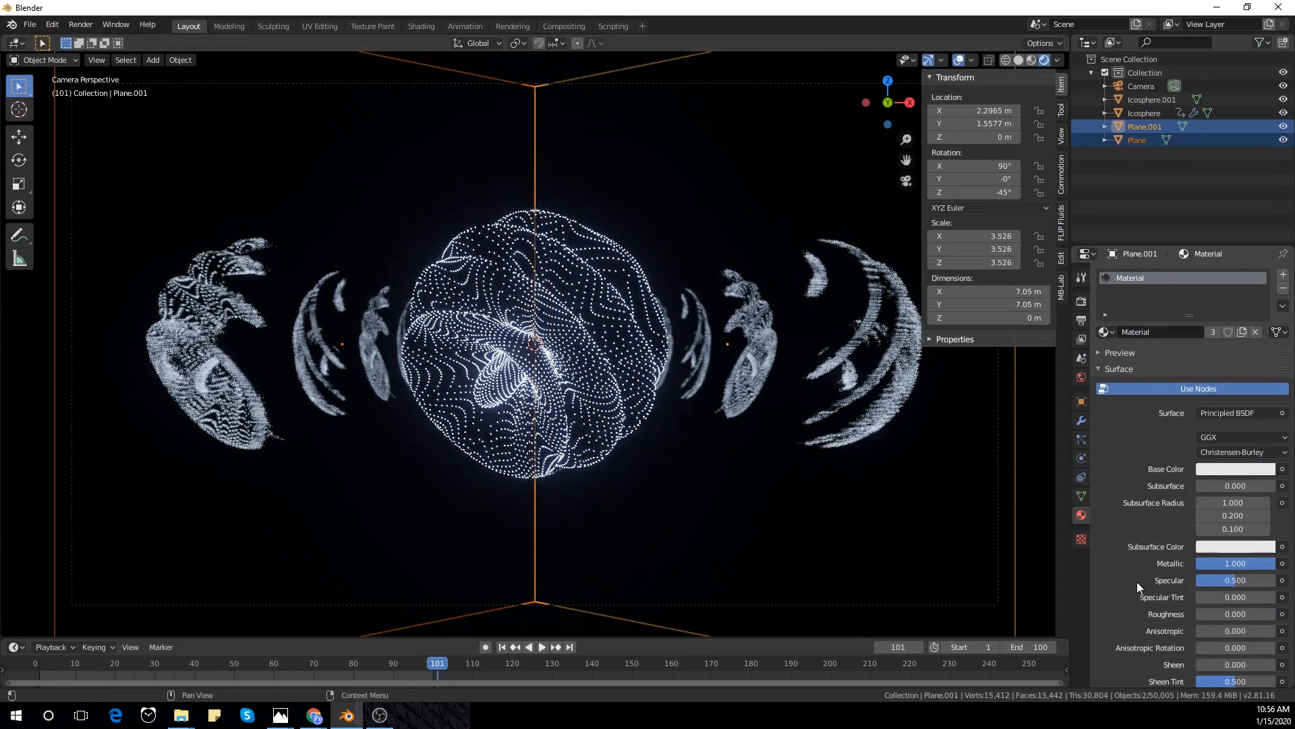
left_click(1081, 304)
scroll(1119, 548, "down", 3)
left_click(1112, 581)
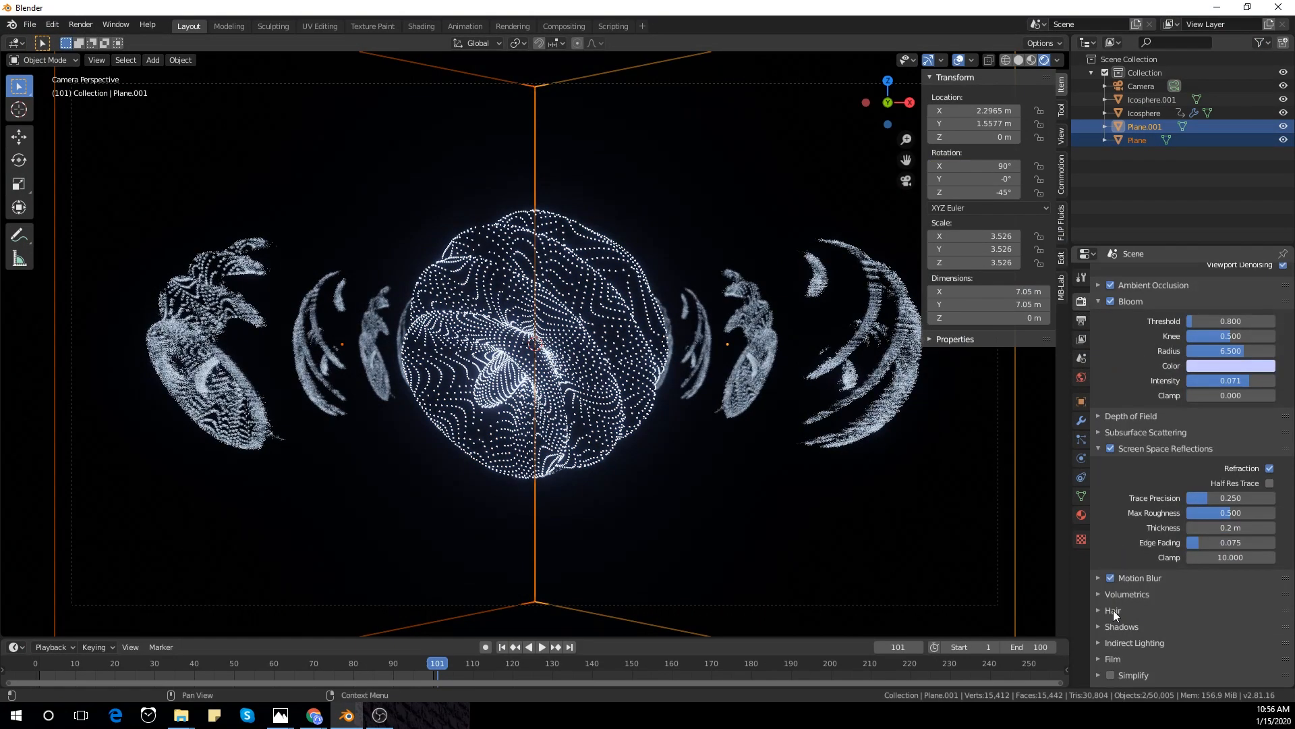
scroll(1131, 333, "up", 3)
scroll(1130, 501, "down", 1)
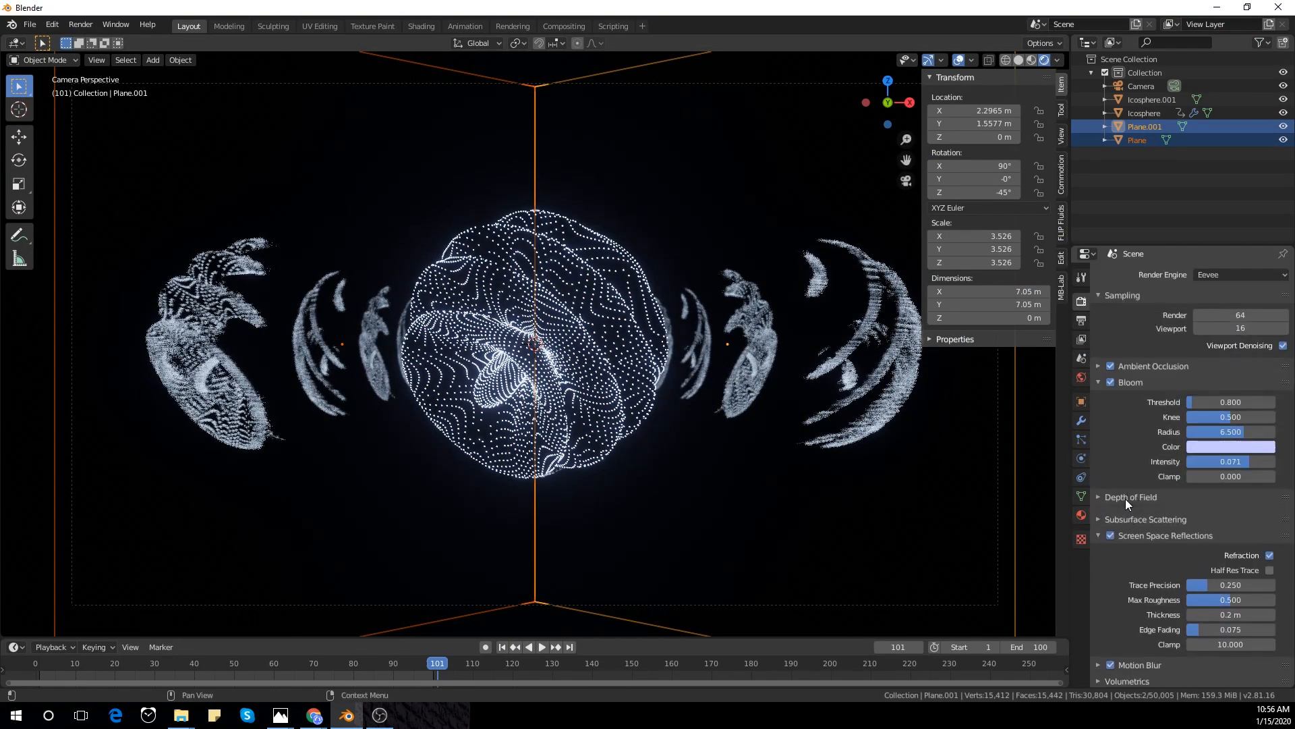
scroll(1125, 498, "up", 1)
- Give the camera Depth of Field with an F-Stop of about 0.3
left_click(941, 605)
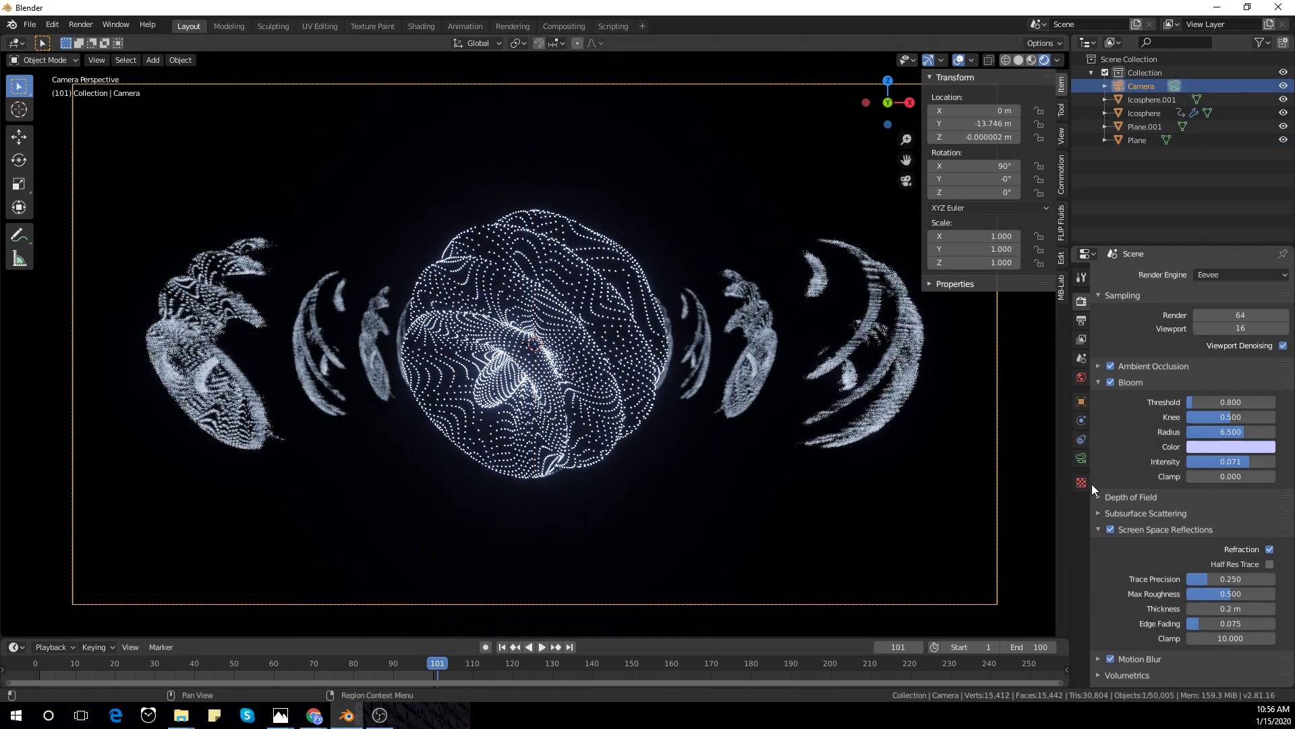
left_click(1081, 457)
left_click(1120, 446)
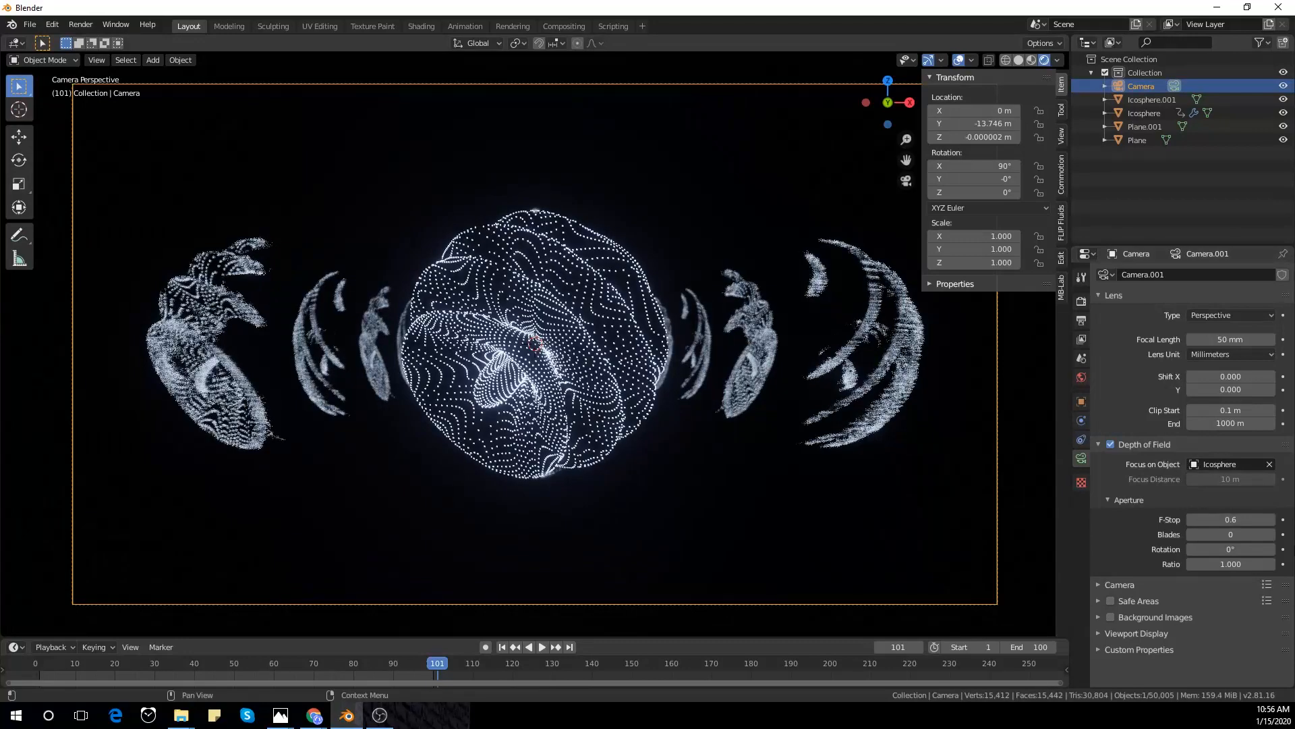
key("BackSpace")
type("2")
key("Return")
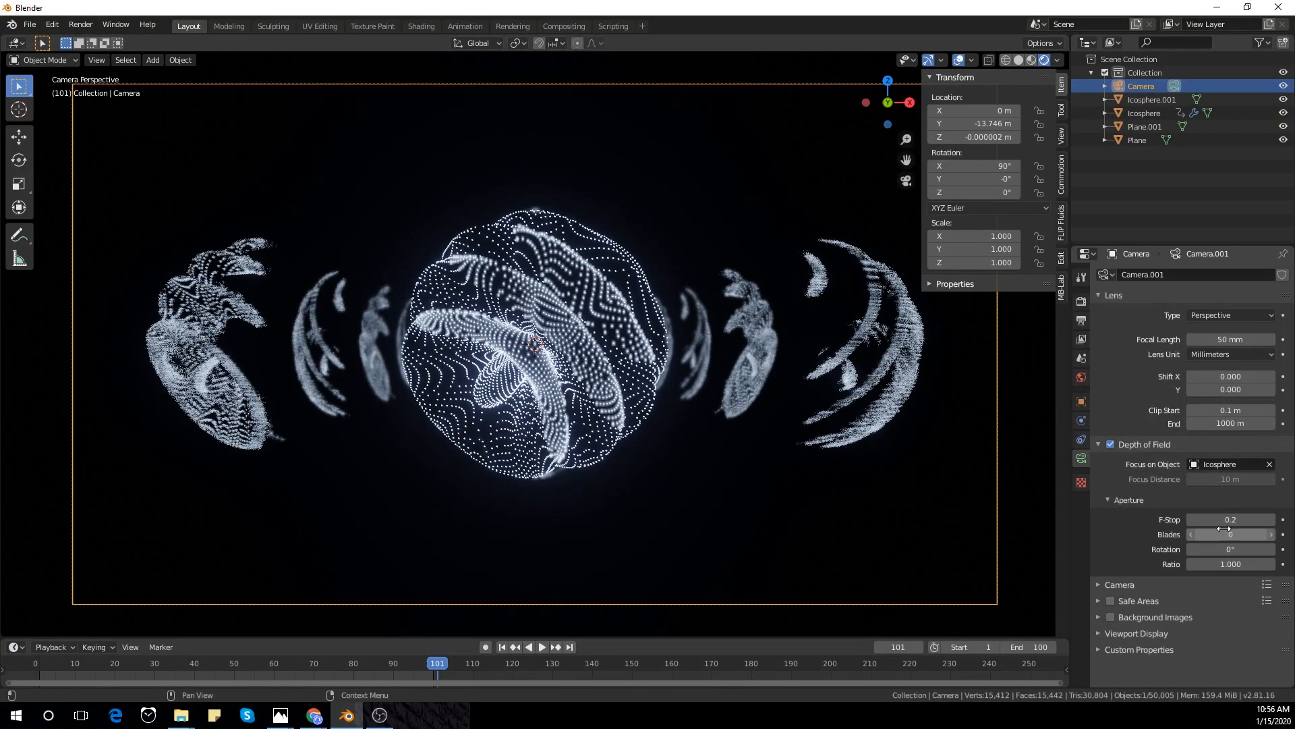
- Play the animation to preview the spinning, morphing particle sphere
left_click(546, 647)
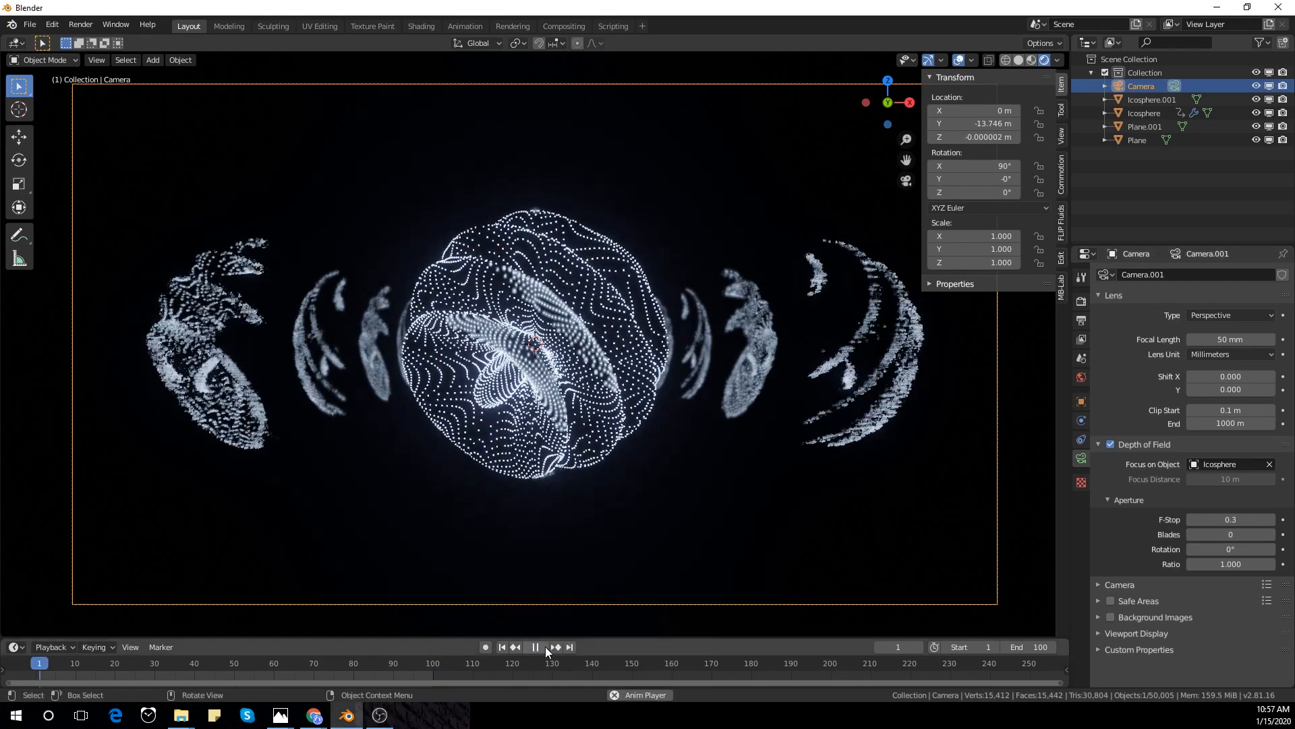